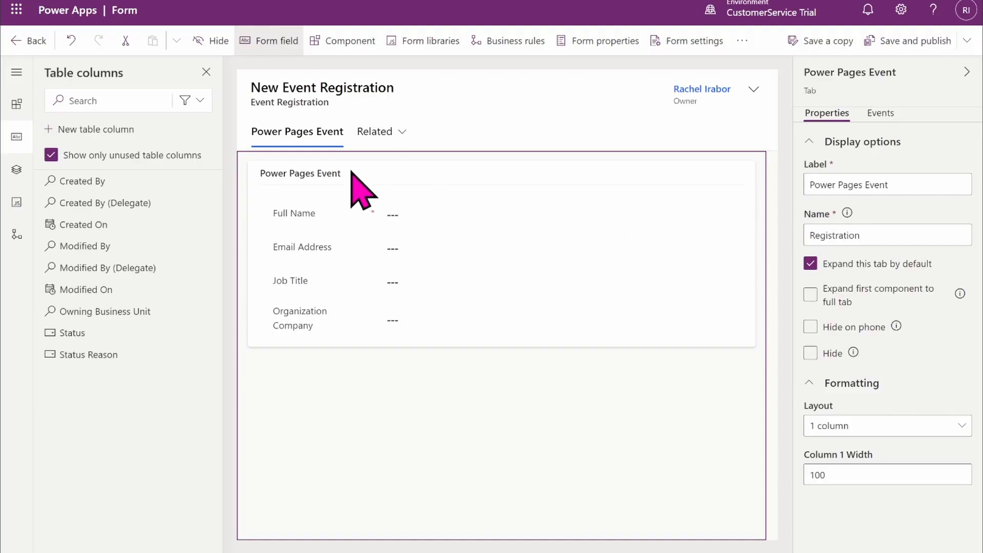
left_click(878, 184)
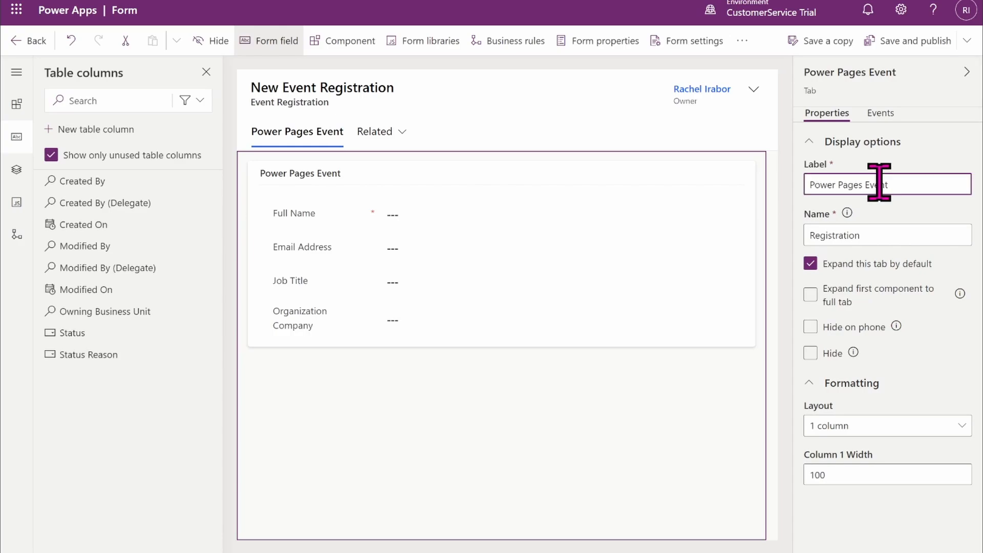
left_click_drag(805, 185, 898, 189)
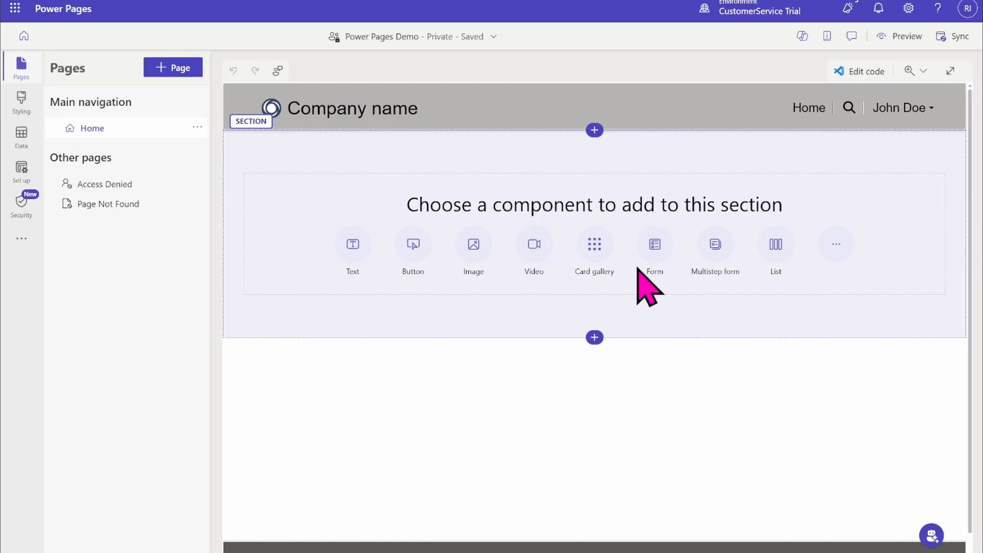
Add a one-column section below the existing section on the Home page
left_click(595, 338)
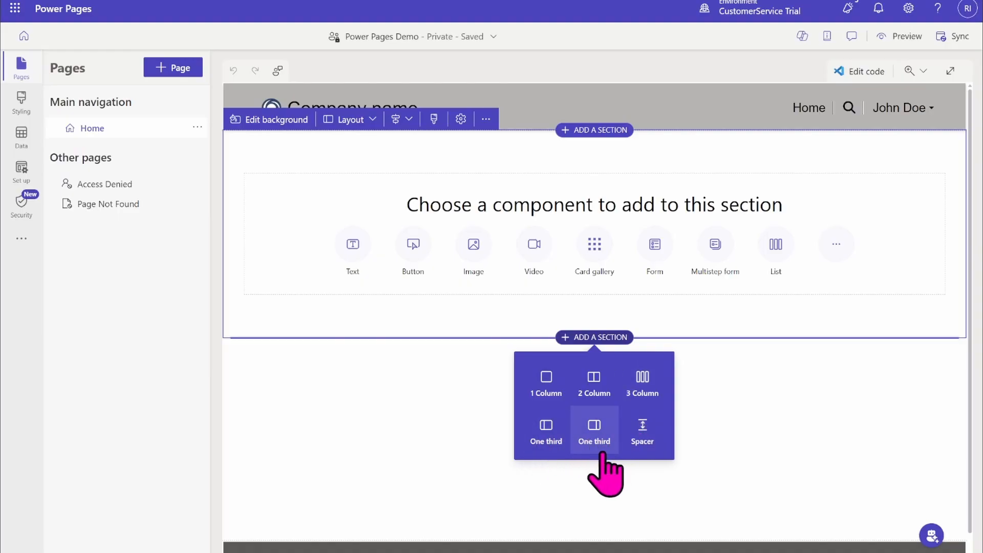
left_click(546, 394)
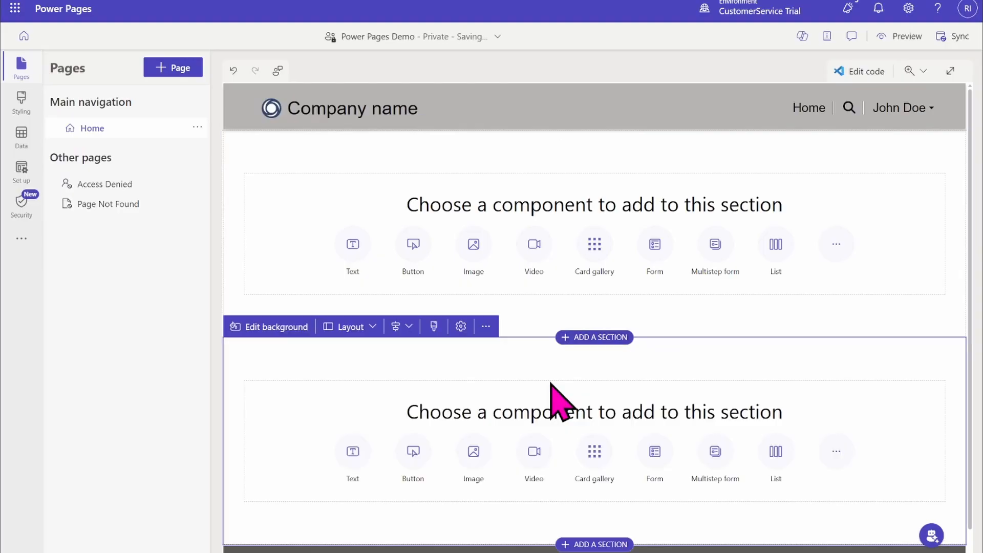
Try the two-column and three-column layouts on the new section and return it to one column
left_click(341, 327)
left_click(330, 352)
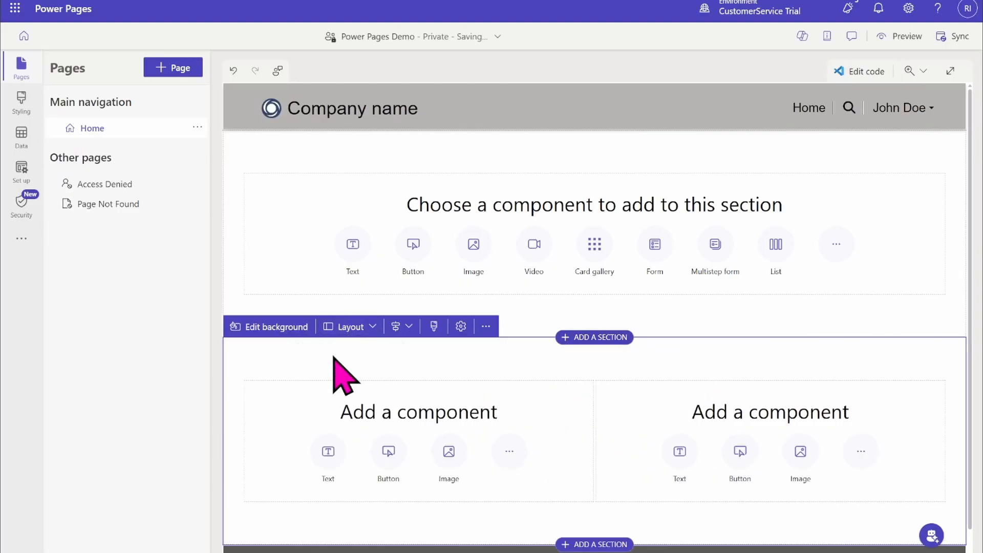
left_click(350, 327)
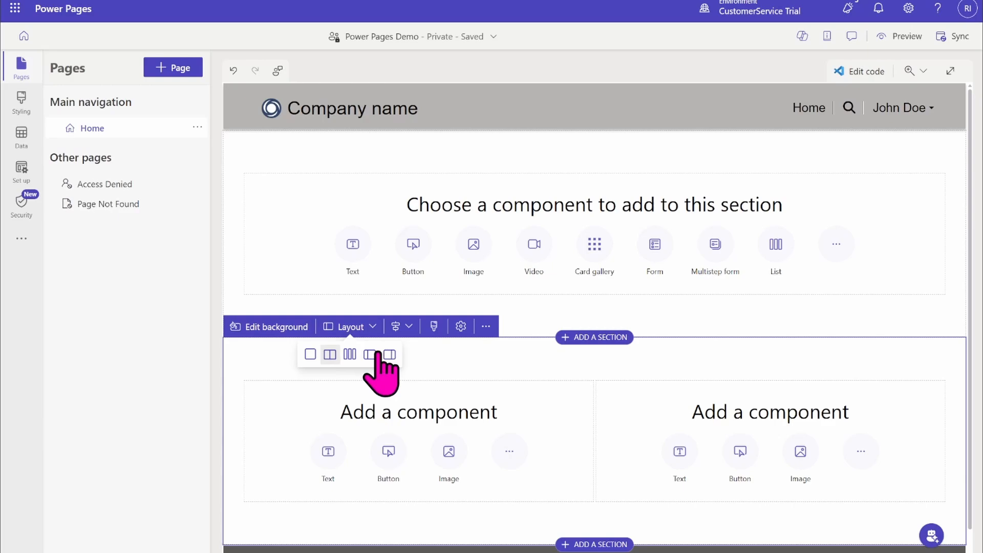
left_click(349, 354)
left_click(352, 328)
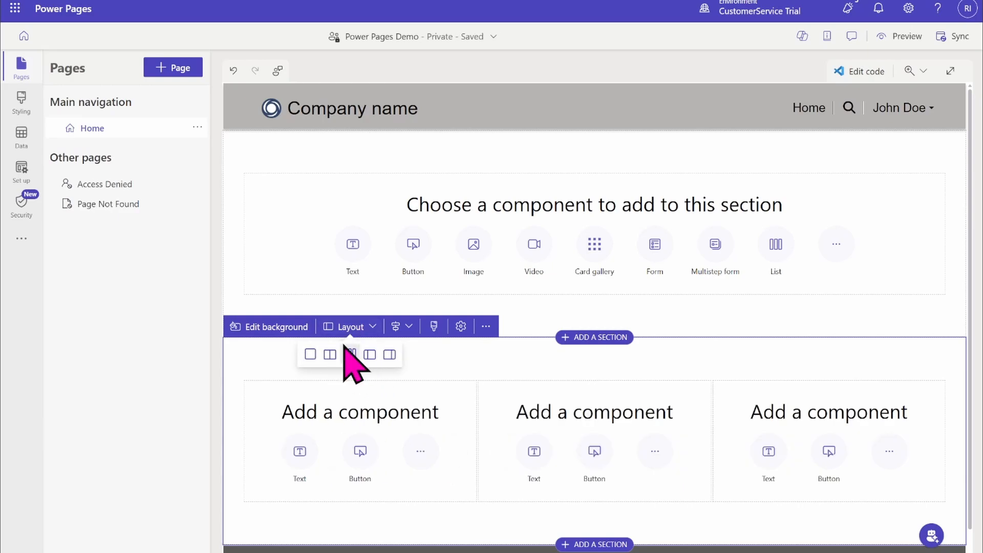
left_click(309, 354)
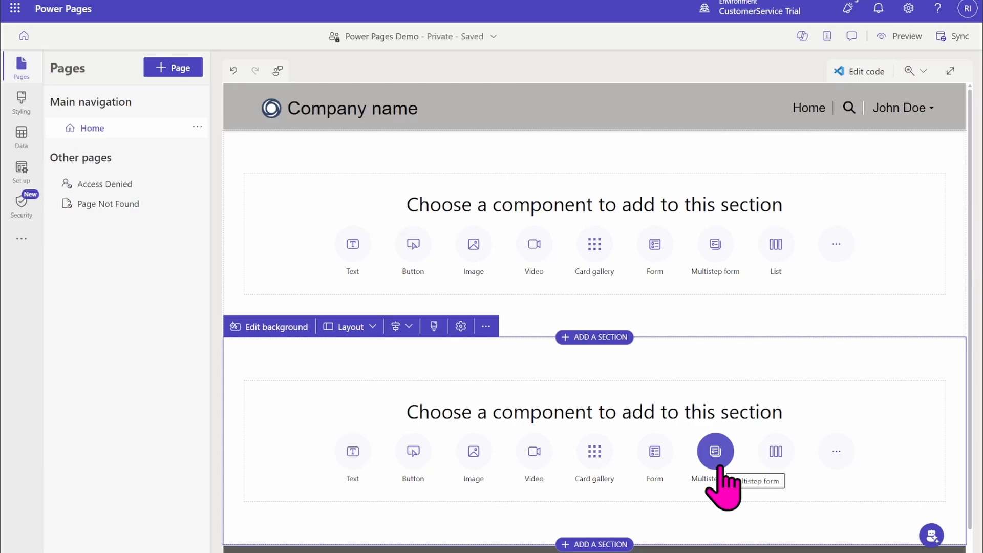
Add a new form to the lower section and choose Event Registration as the table storing its data
left_click(655, 449)
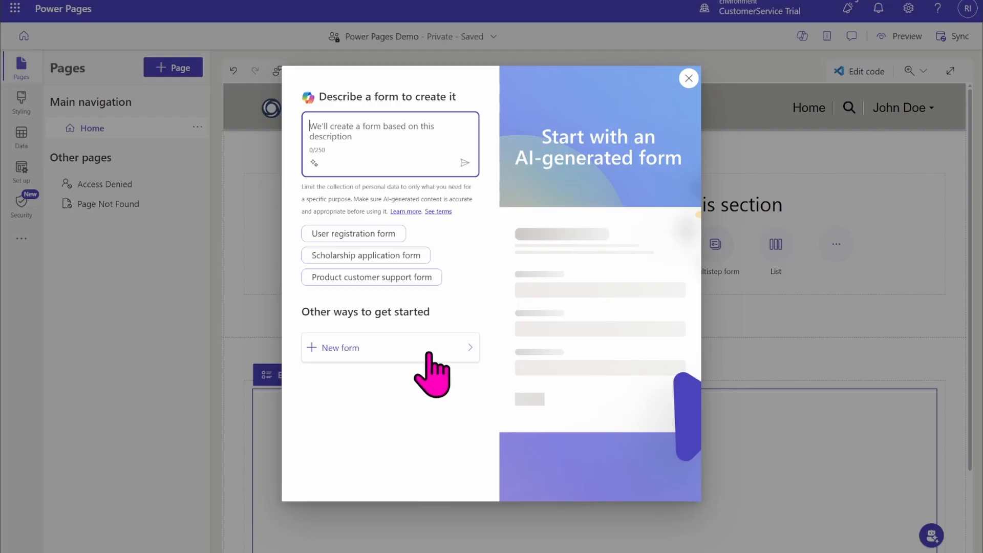
left_click(387, 348)
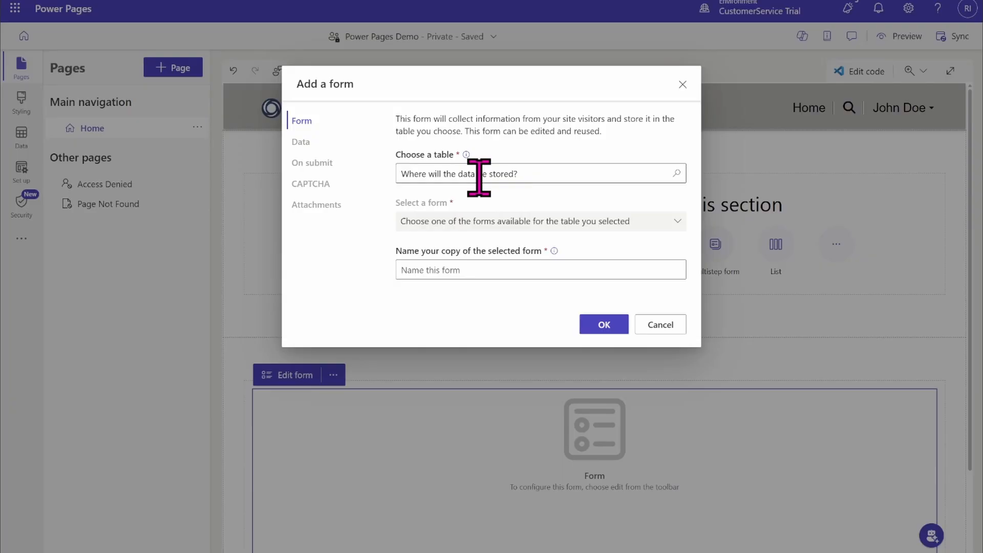
left_click(478, 177)
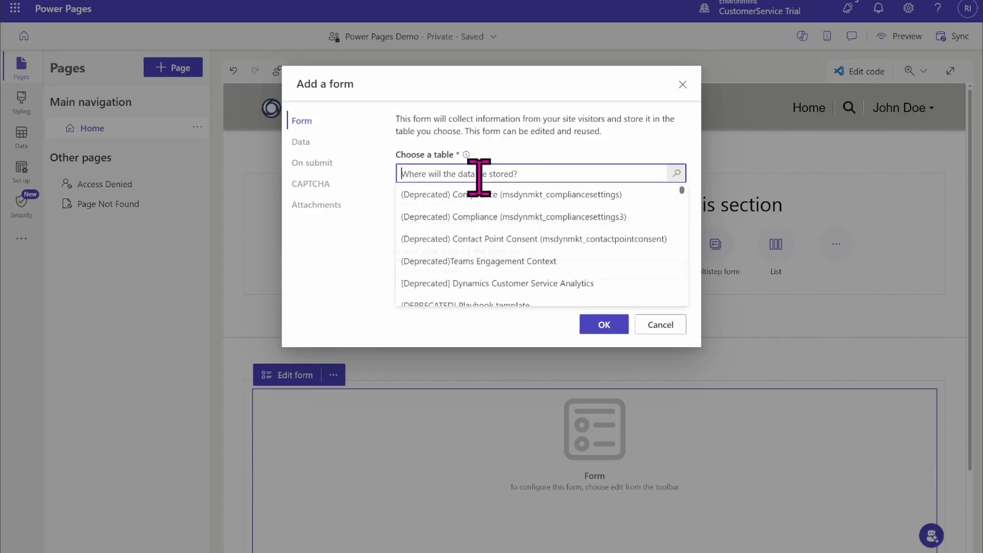
type("event")
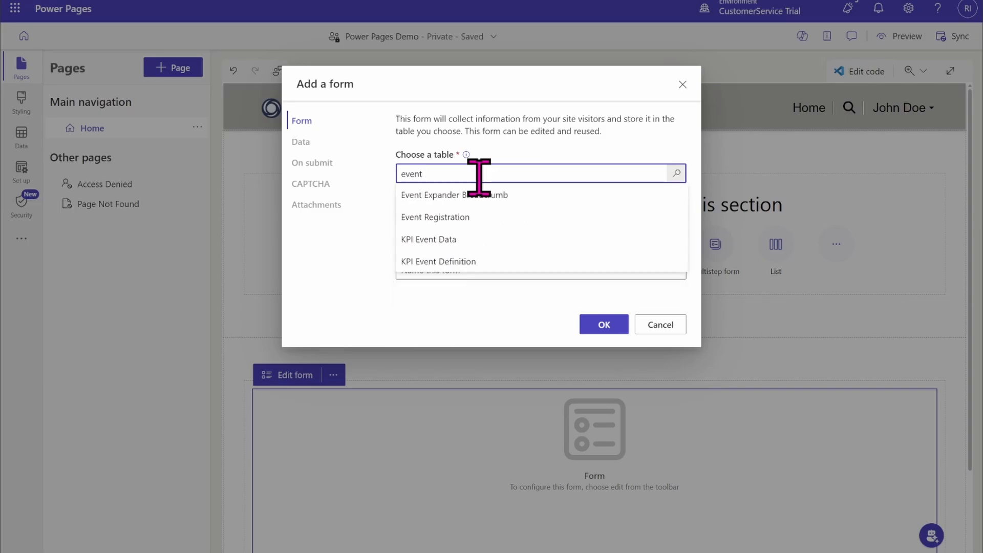
left_click(446, 217)
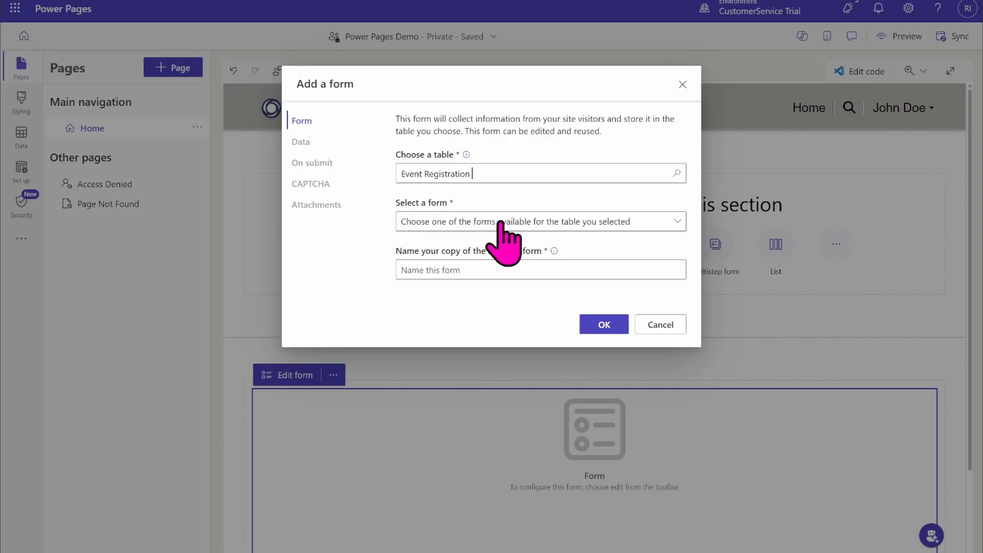
Select the Registration form as the source and review the naming hint, keeping Registration as the copy's name
left_click(501, 225)
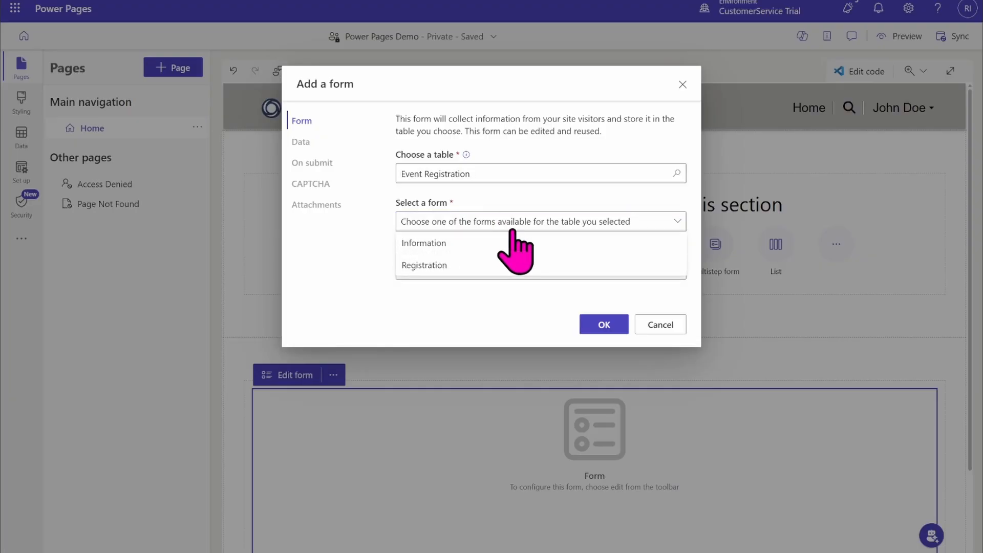
left_click(450, 265)
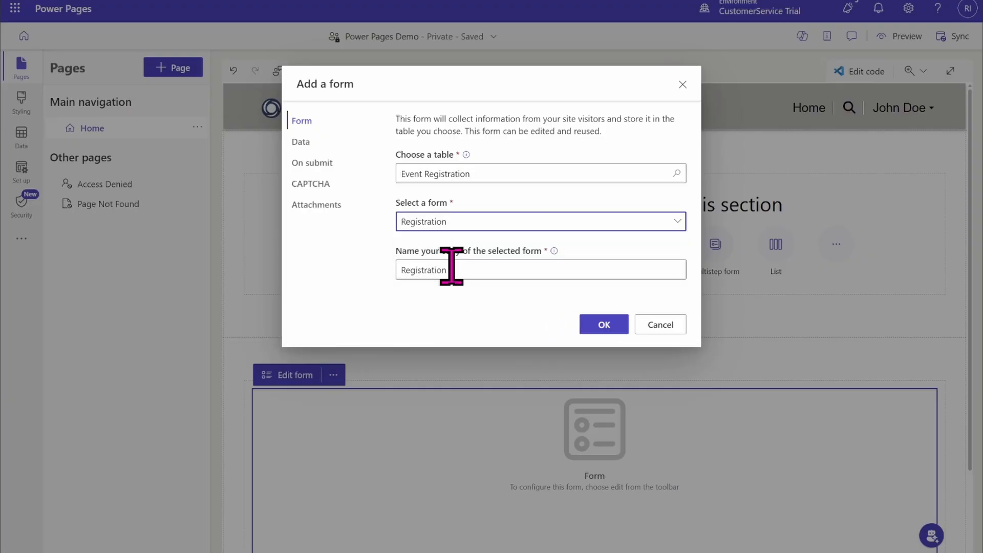
left_click(470, 277)
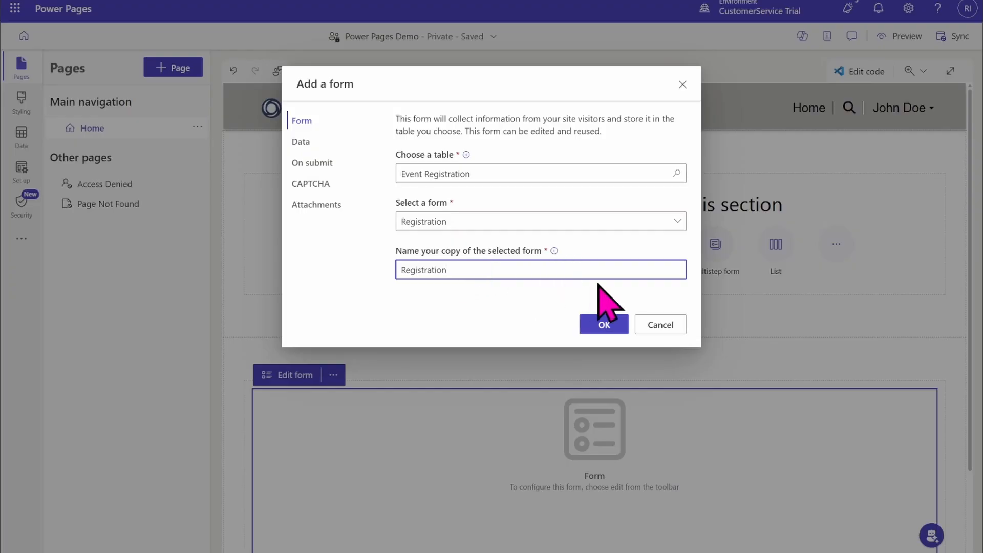
left_click(553, 251)
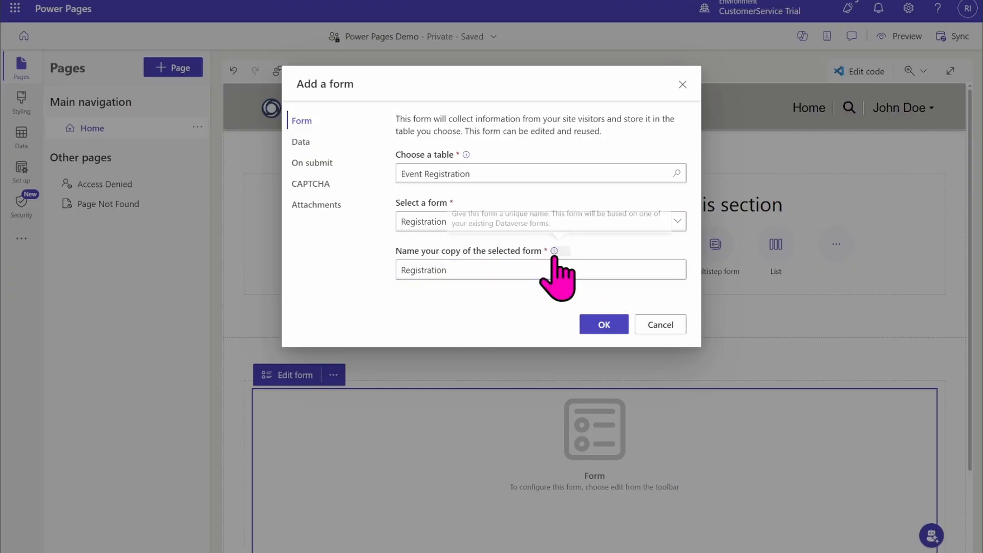
double_click(492, 275)
left_click(492, 275)
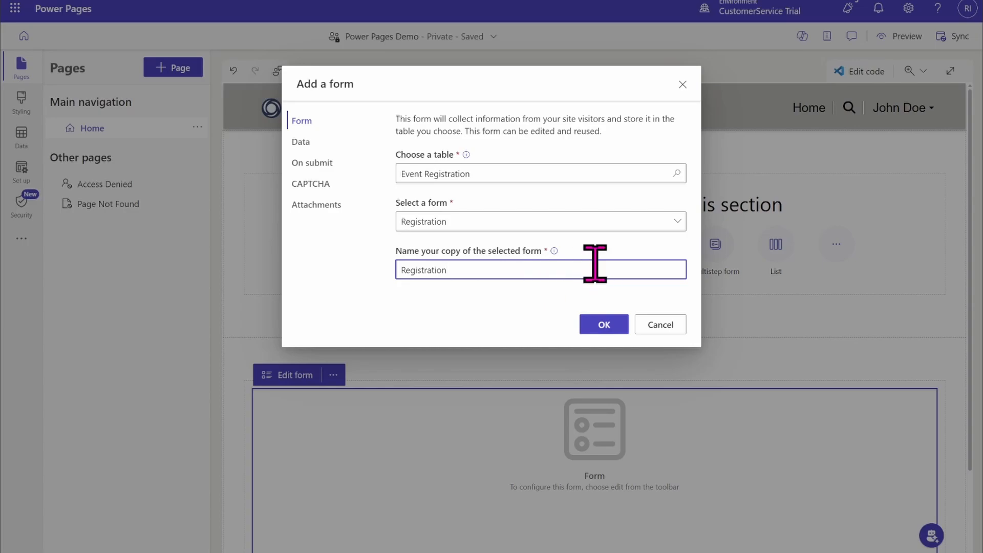
Set the data from this form to create a new record
left_click(307, 140)
left_click(313, 126)
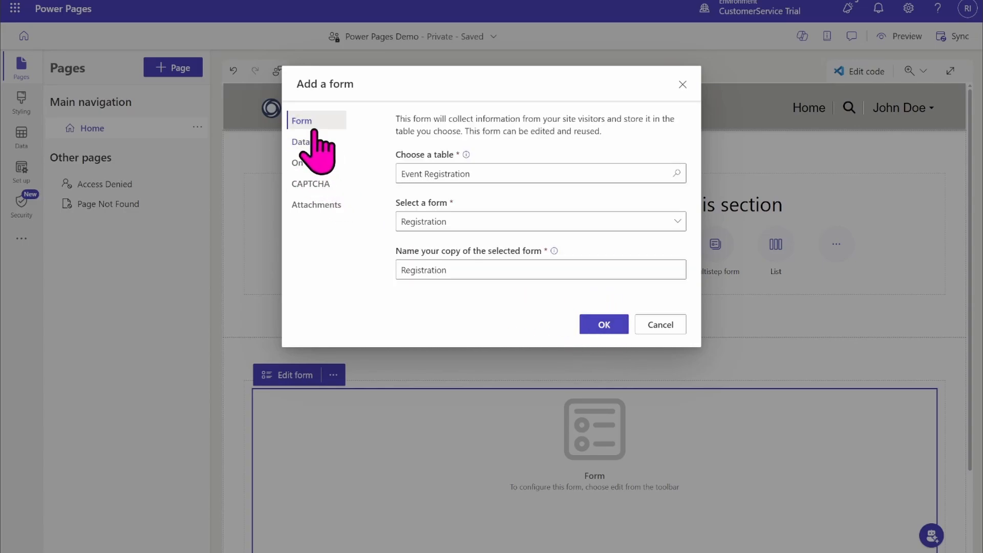
left_click(307, 141)
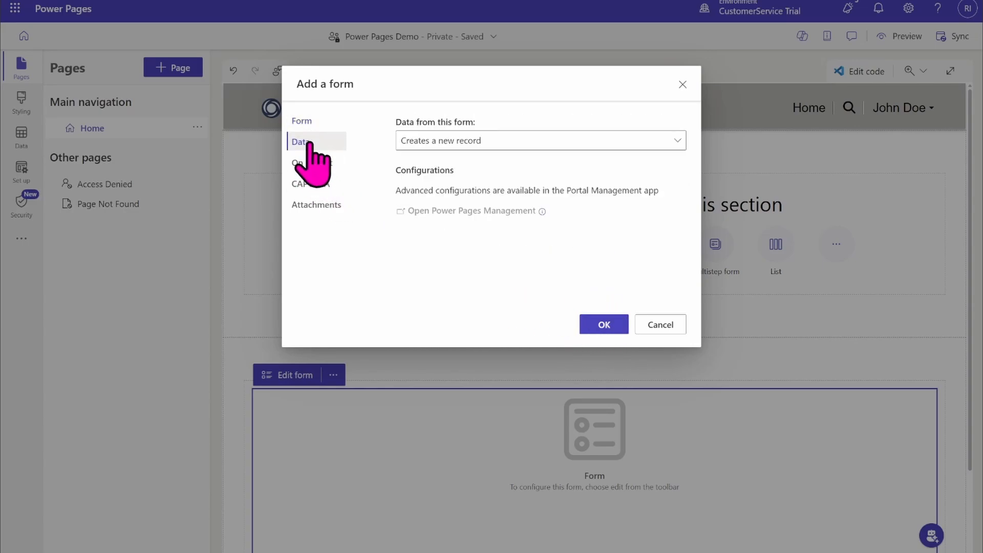
left_click(472, 145)
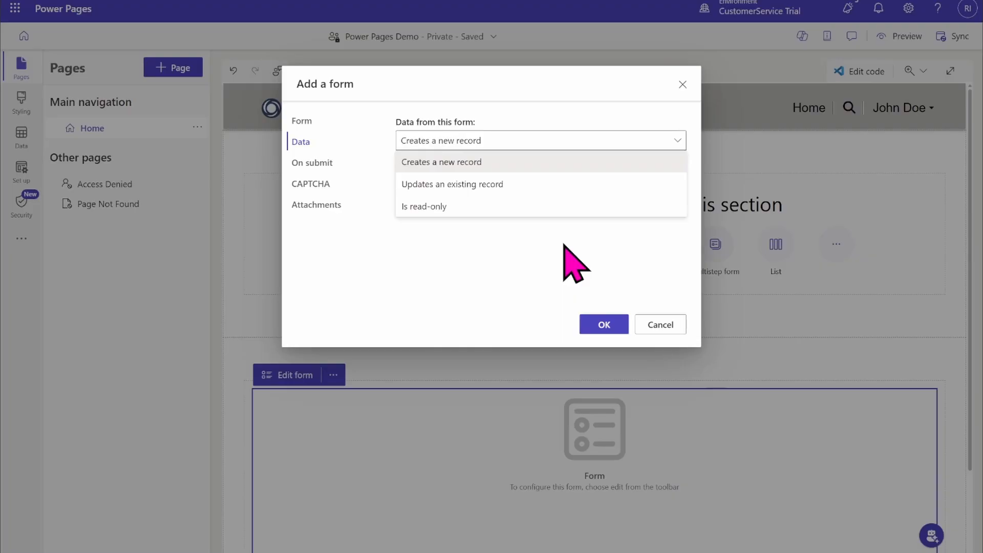
left_click(494, 163)
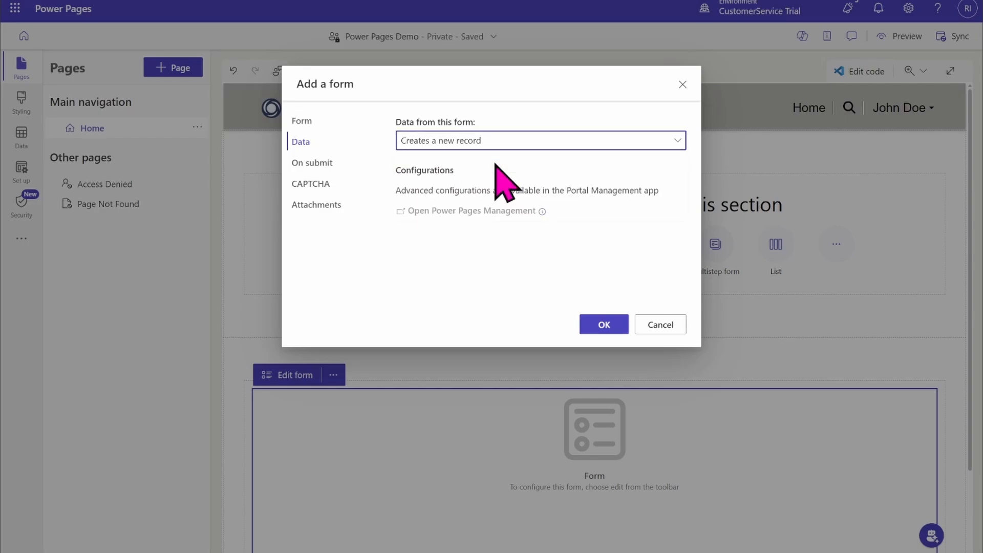
Try the Redirect to a URL and Redirect to a page submission options, and return to Display a message
left_click(323, 163)
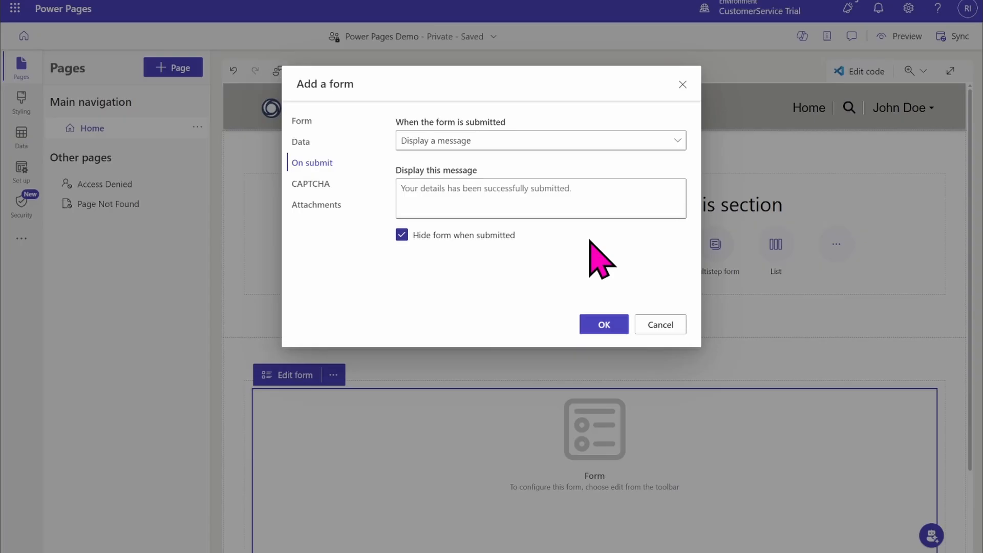
left_click(502, 144)
left_click(470, 185)
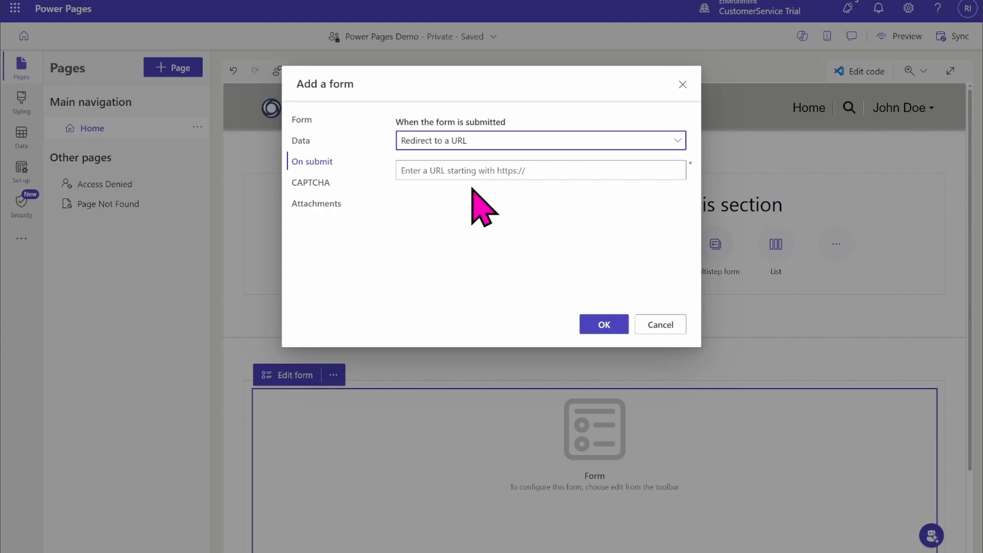
left_click(438, 171)
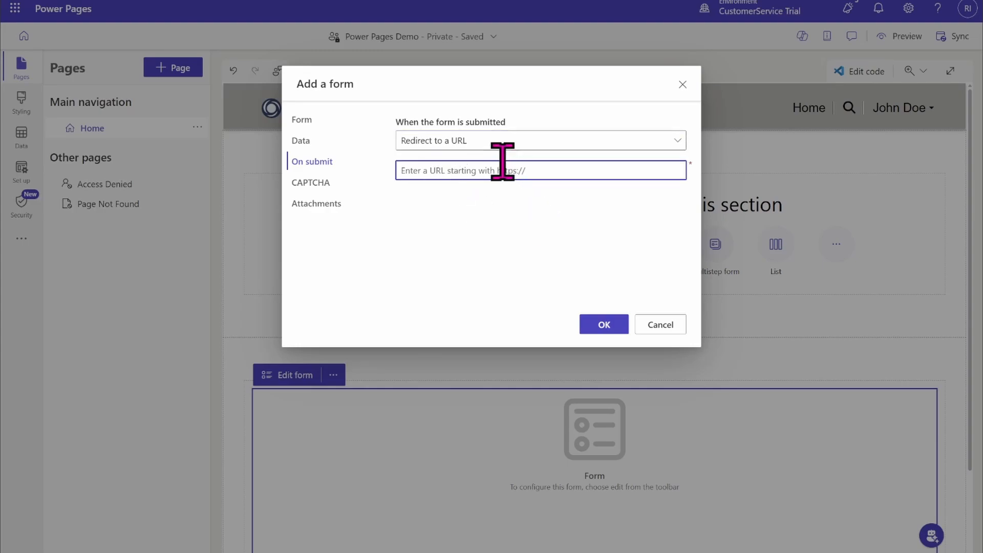
left_click(490, 146)
left_click(463, 206)
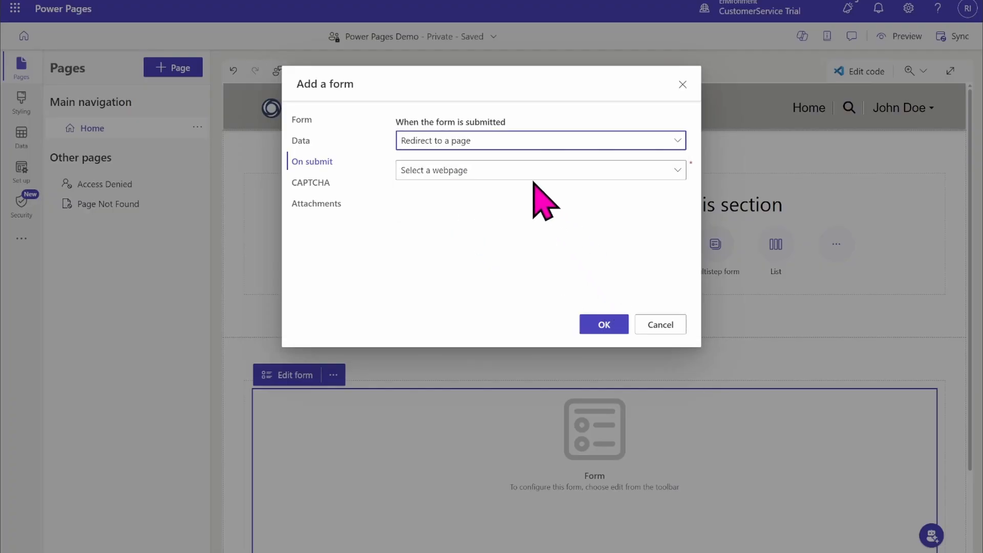
left_click(506, 177)
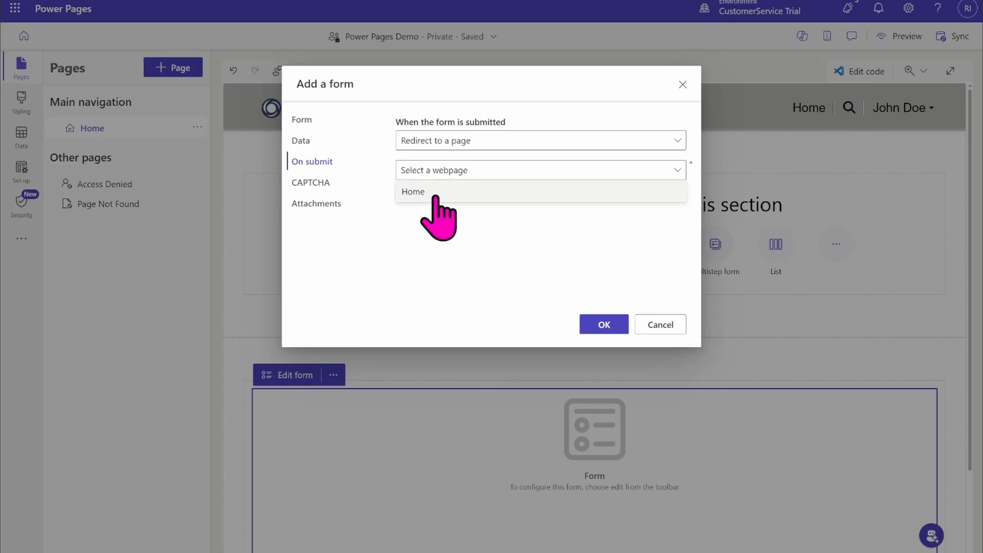
left_click(462, 140)
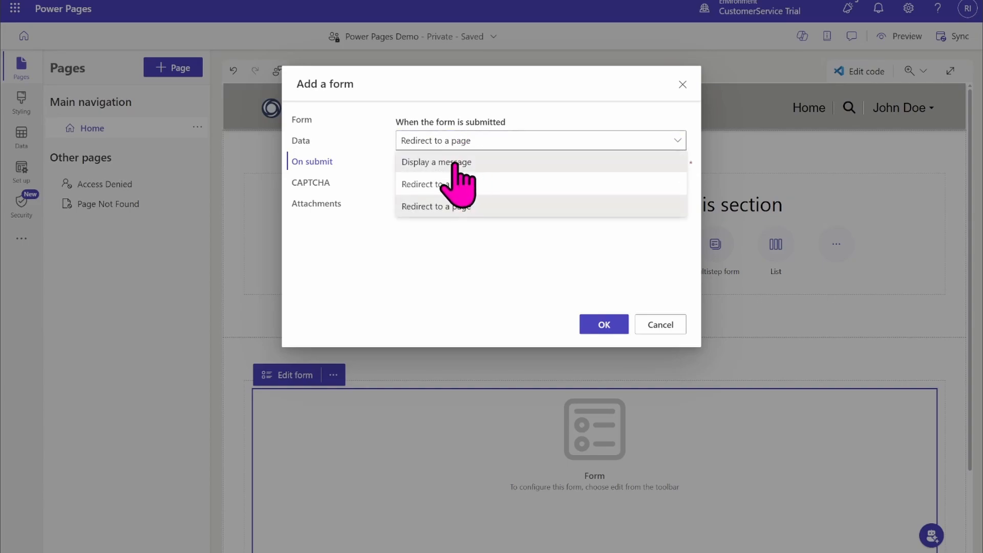
left_click(455, 162)
left_click(467, 195)
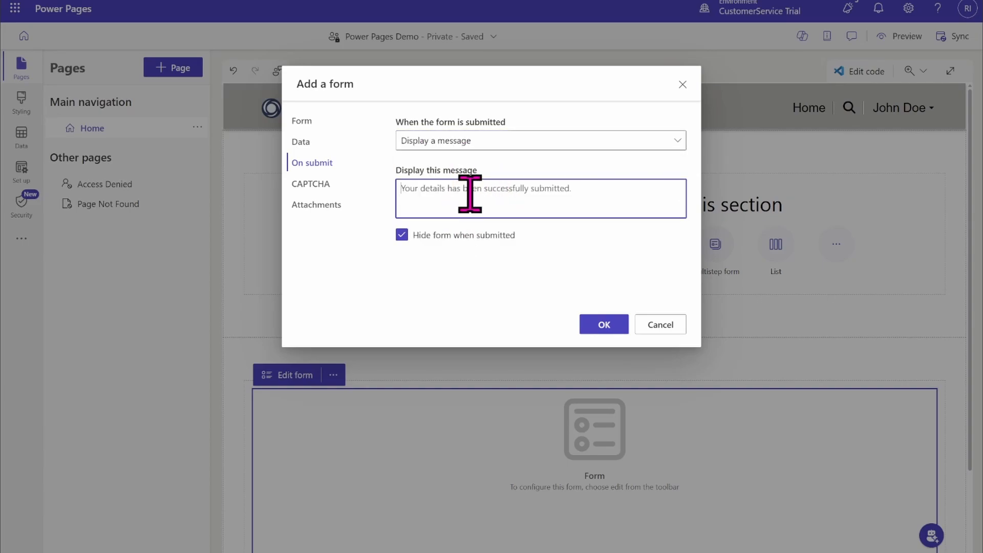
Check the form's CAPTCHA options, then enable attachments and look through the attachment settings
left_click(317, 183)
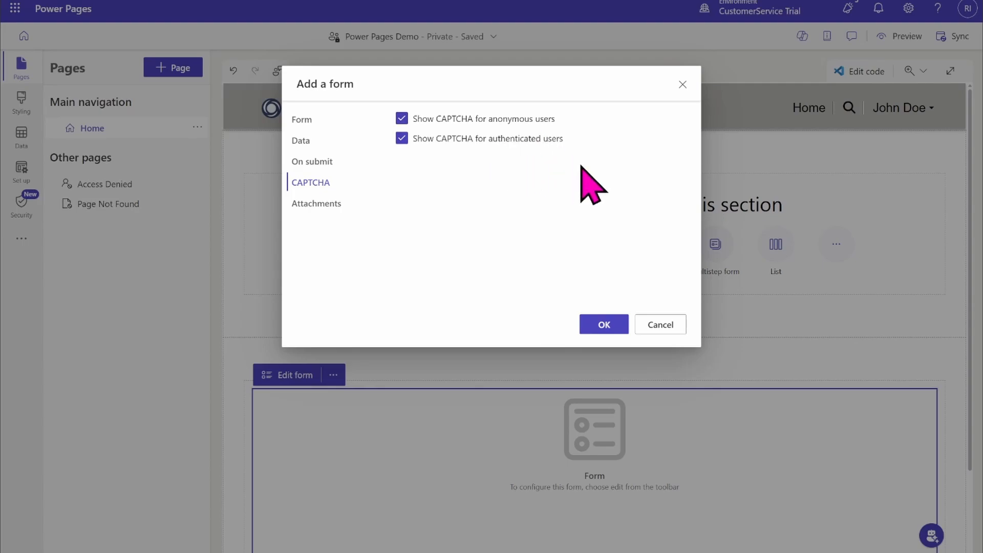
left_click(319, 209)
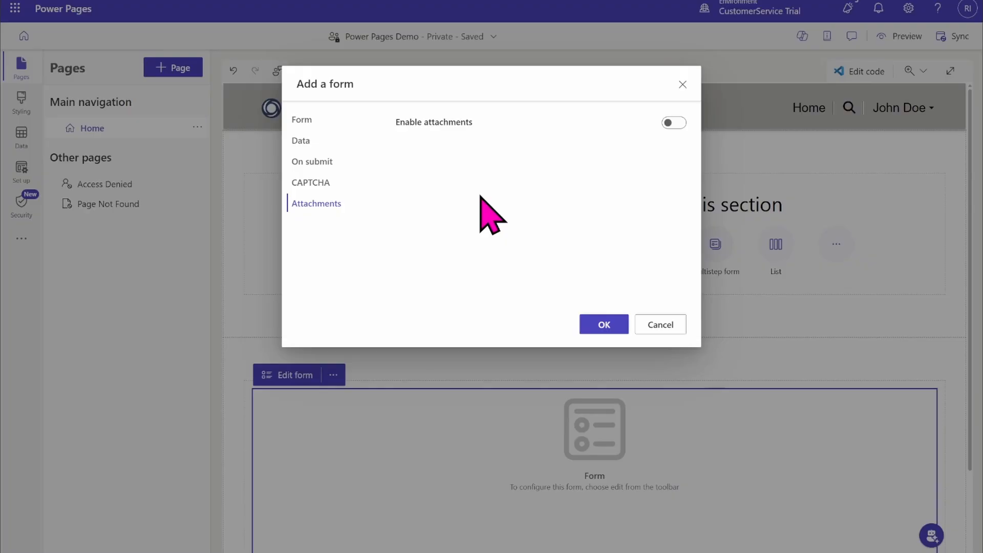
left_click(674, 123)
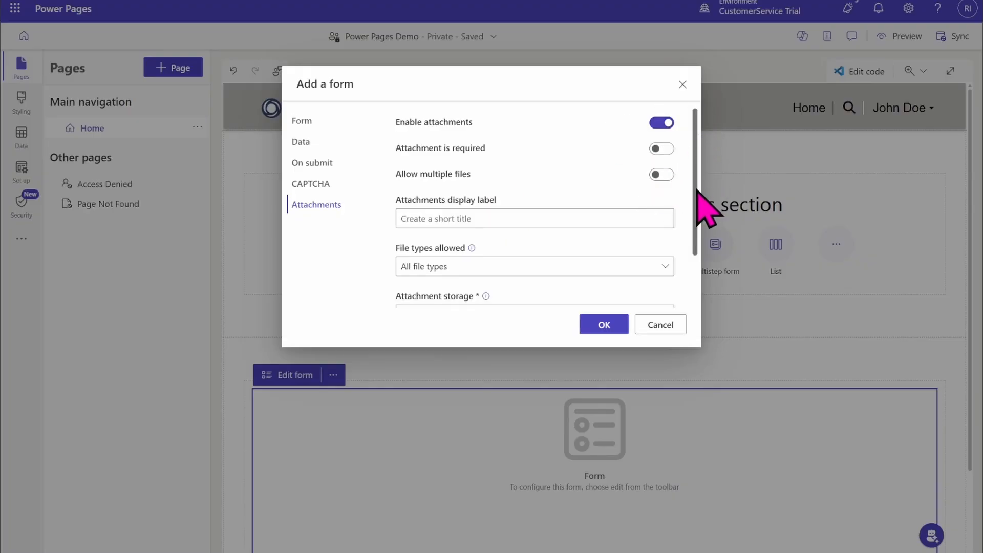
scroll(696, 199, "down", 1)
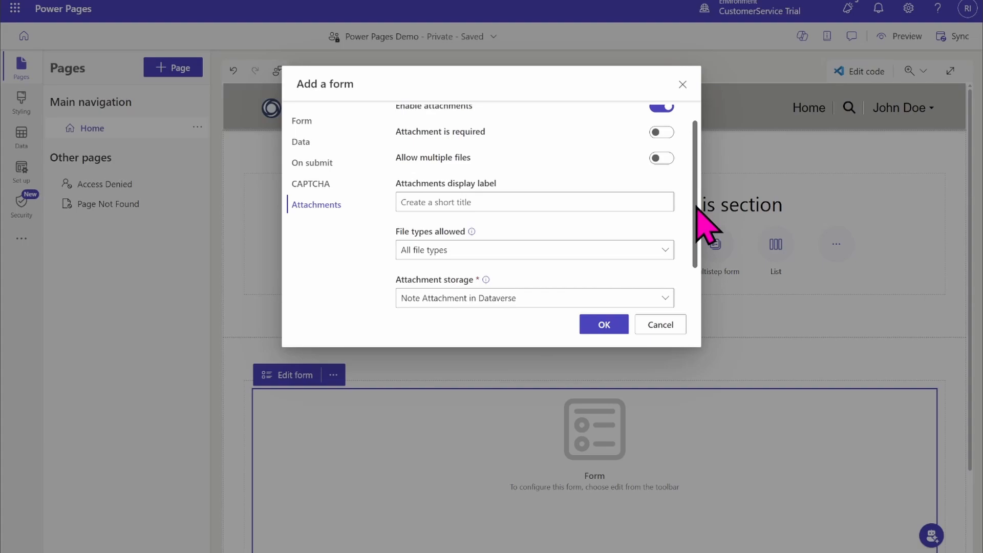
scroll(697, 209, "up", 1)
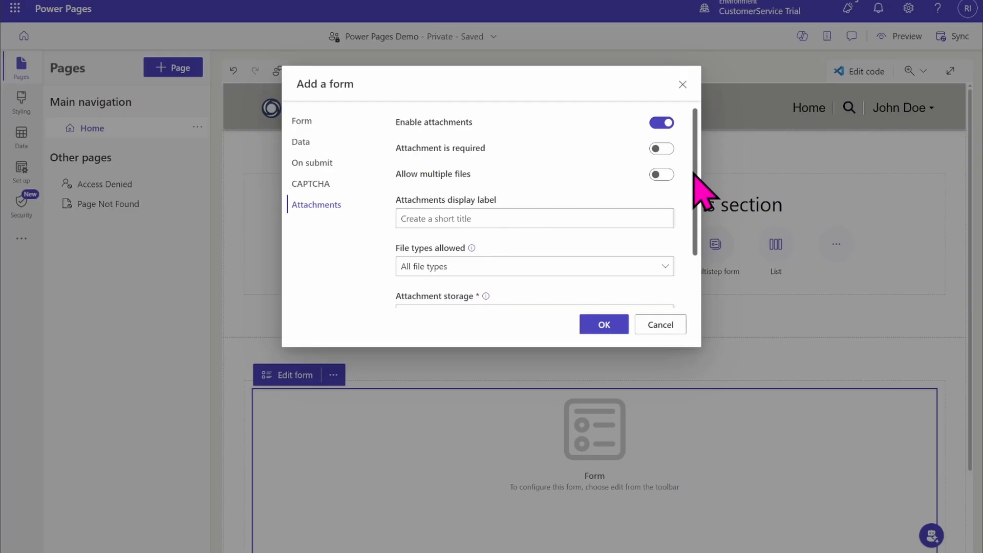
scroll(695, 193, "down", 1)
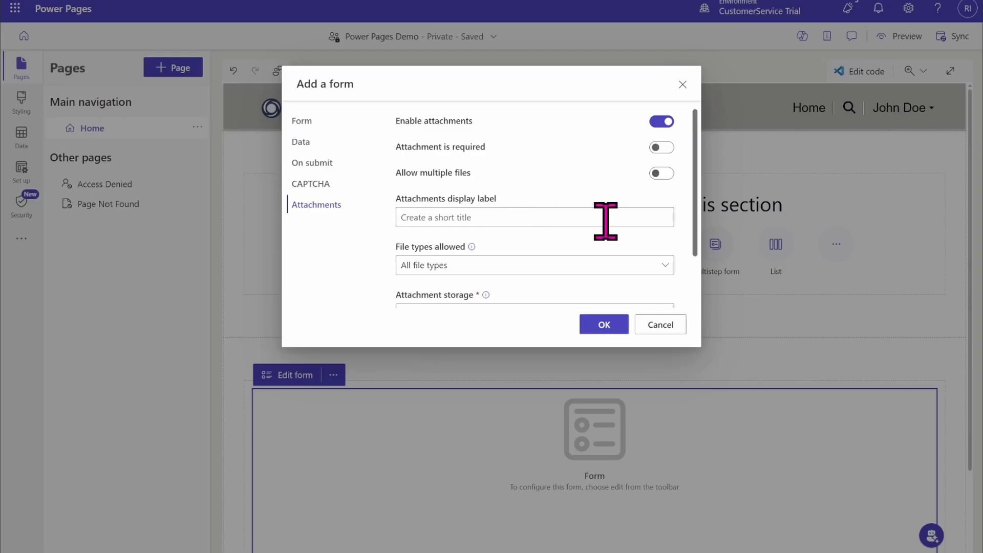
Set the attachments display label to "demo" and keep All file types as the allowed file types
left_click(526, 219)
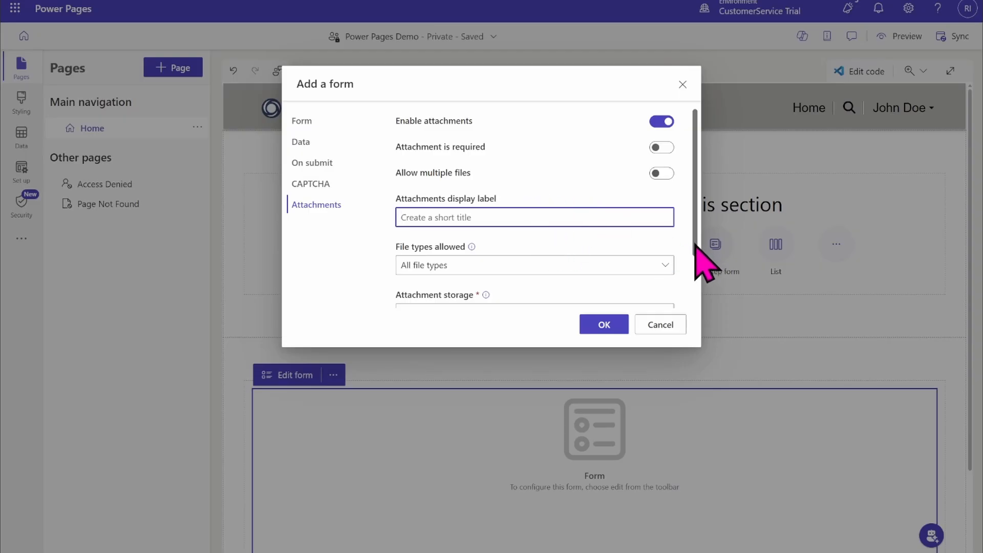
scroll(696, 258, "down", 2)
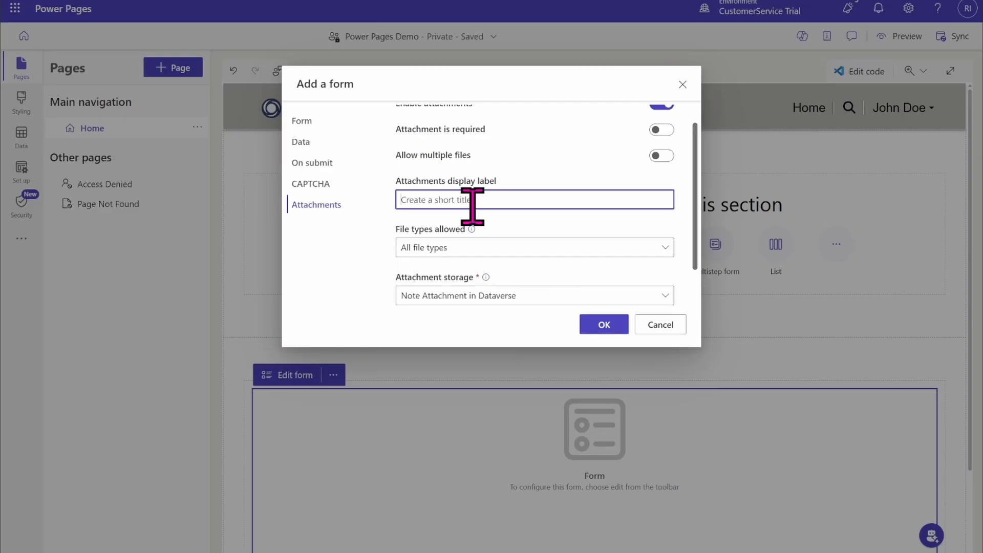
type("demo")
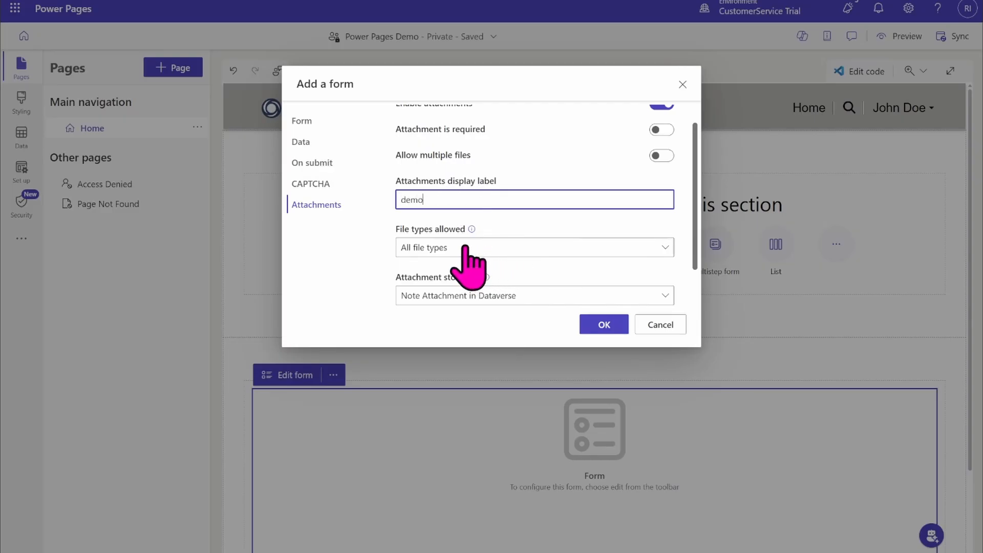
left_click(467, 248)
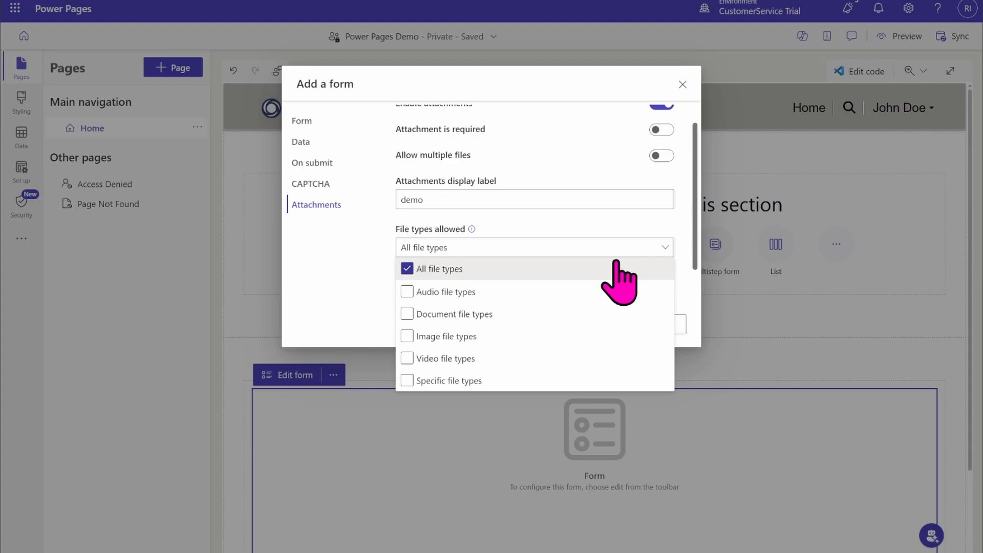
left_click(380, 289)
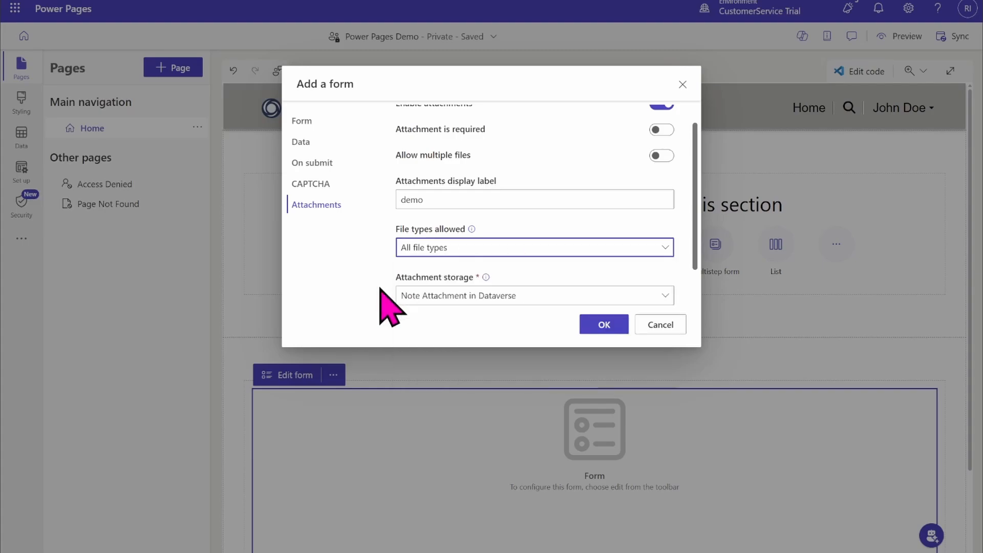
Try Azure Blob Storage as the attachment storage, look over its account, container and size limit fields, and return to Note Attachment in Dataverse
left_click(484, 297)
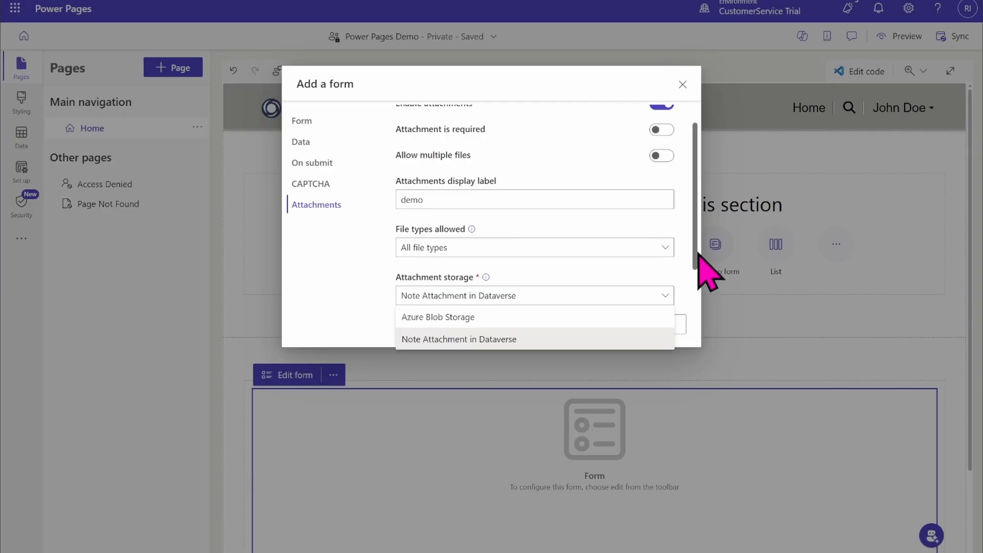
scroll(700, 281, "down", 2)
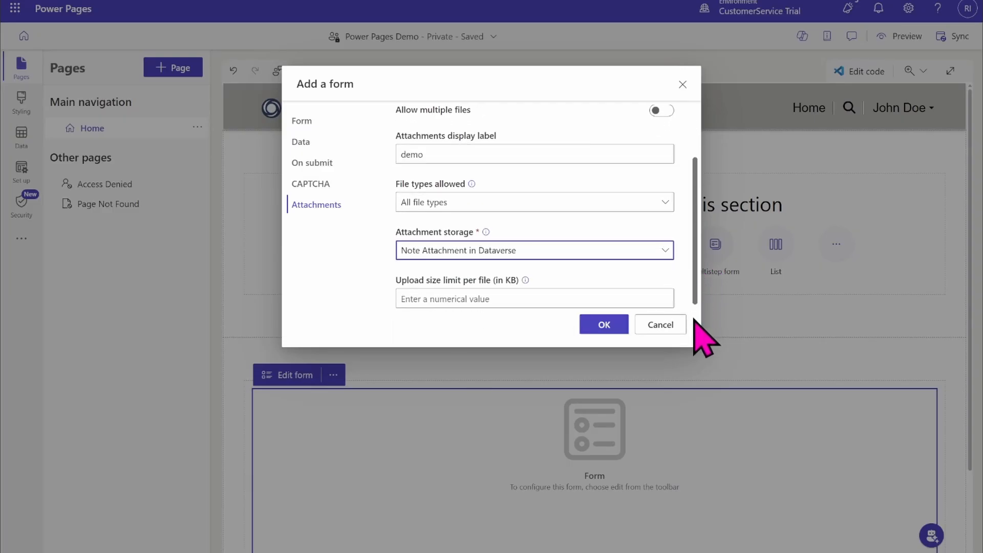
left_click(544, 253)
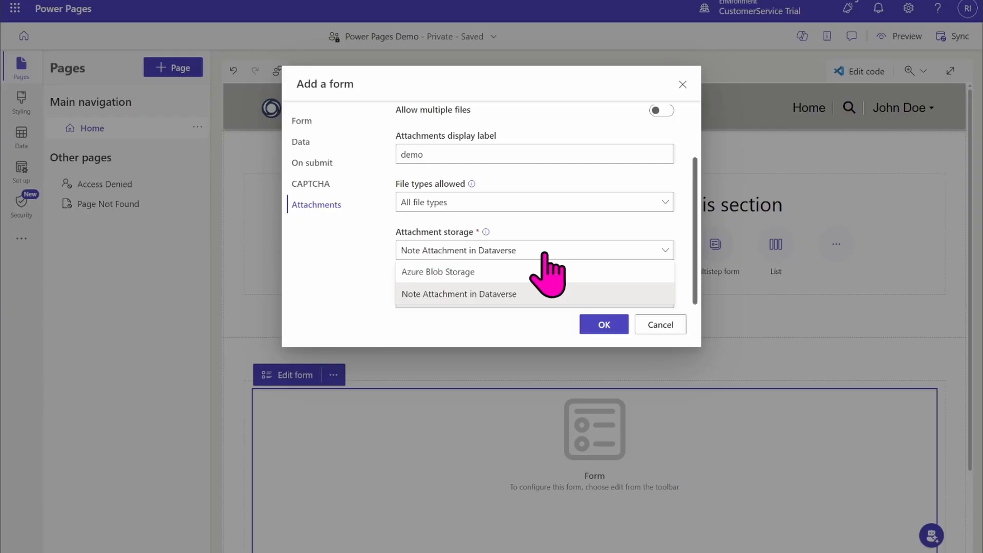
left_click(543, 272)
scroll(695, 275, "down", 1)
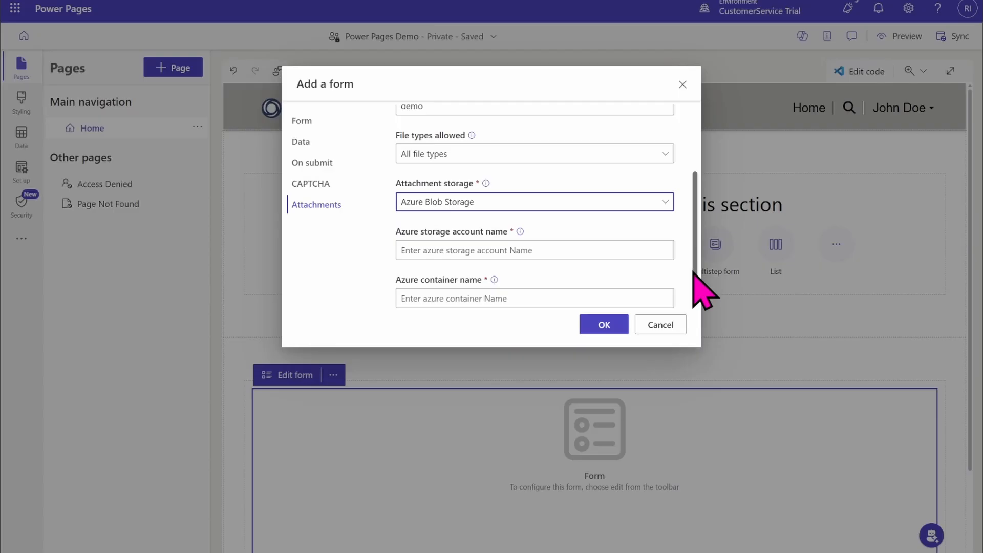
left_click(579, 255)
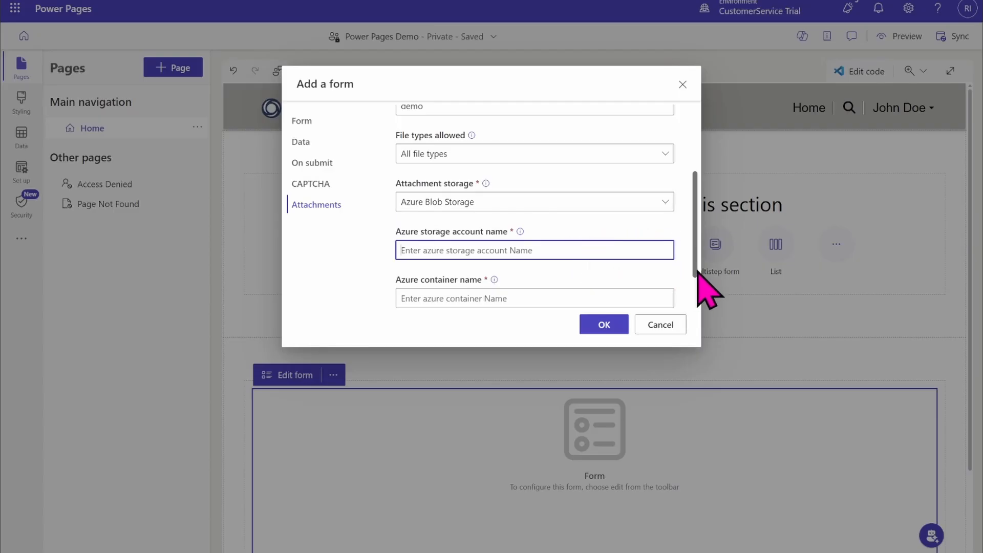
scroll(698, 272, "down", 1)
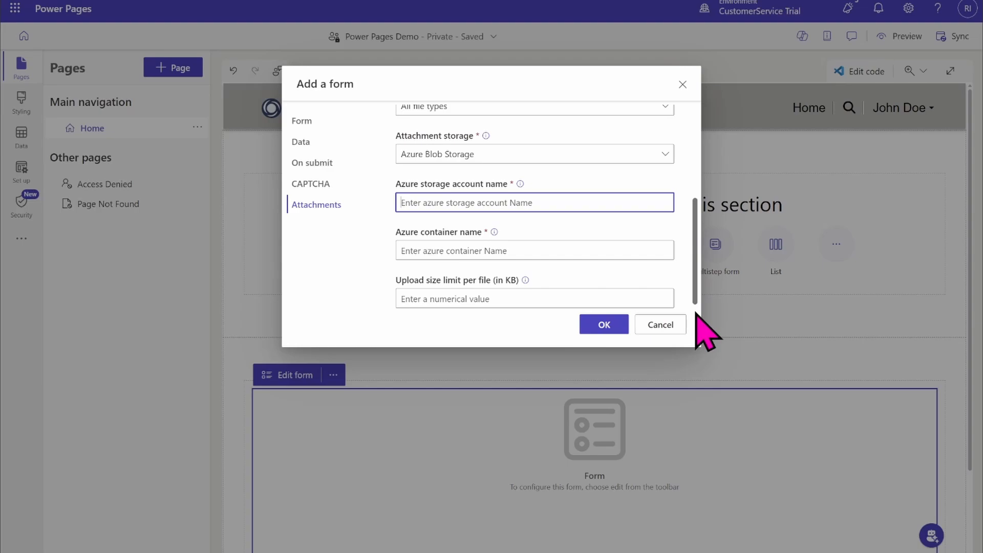
left_click(442, 244)
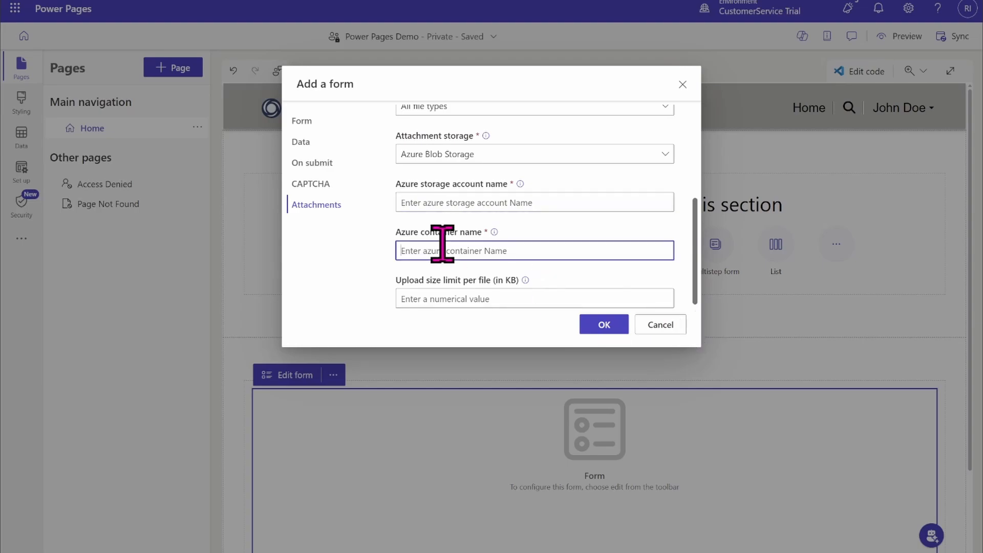
left_click(462, 299)
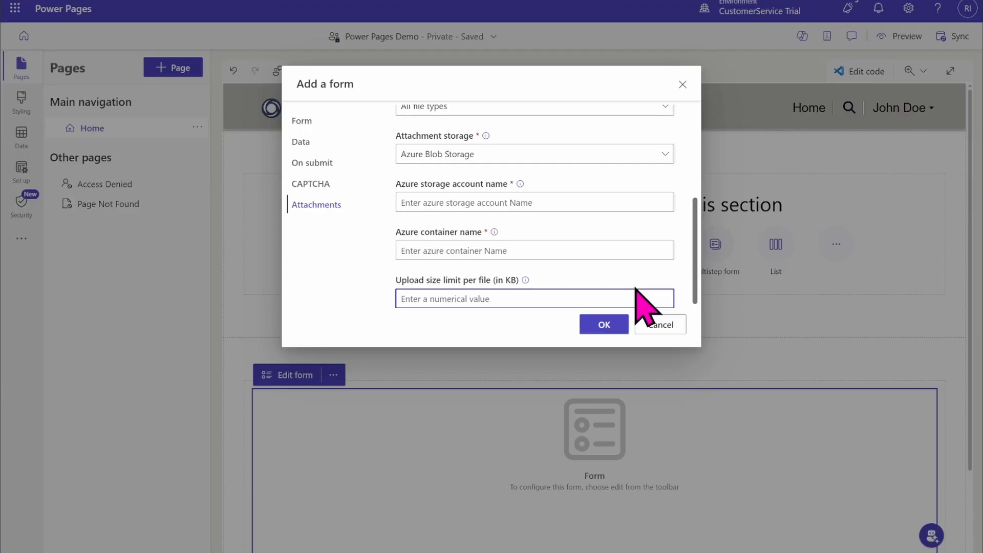
scroll(528, 256, "up", 2)
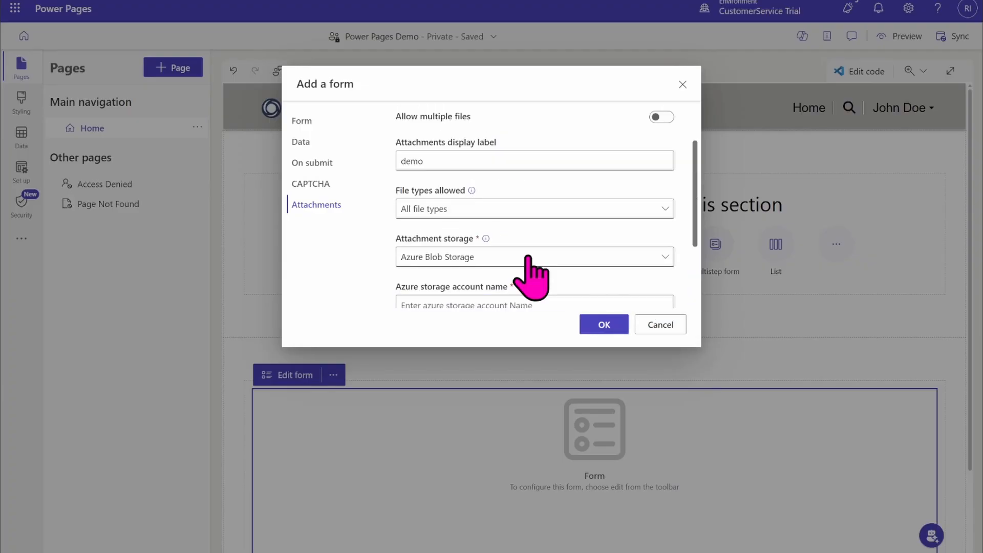
left_click(528, 256)
left_click(496, 301)
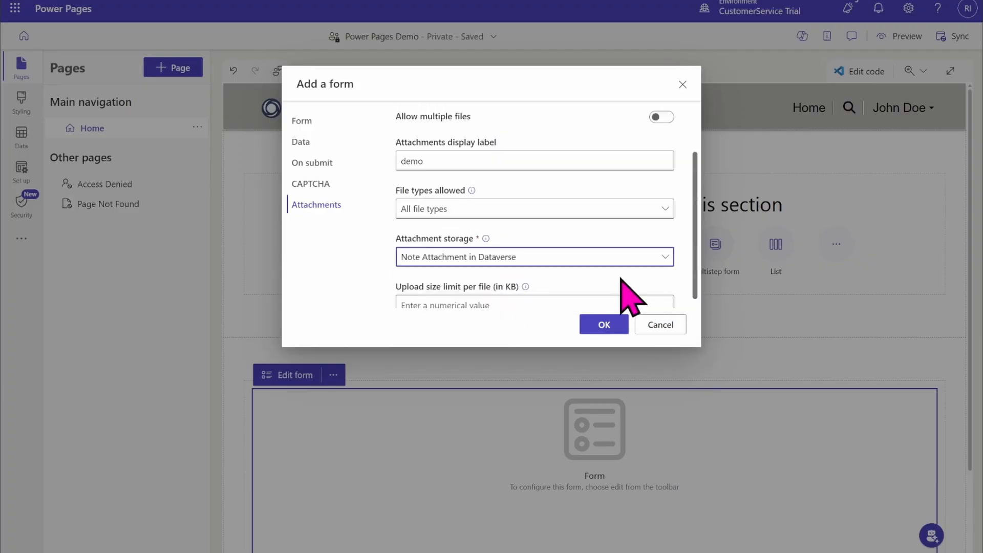
Confirm the form settings to insert the Registration form on the Home page and look over its fields
left_click_drag(695, 263, 696, 317)
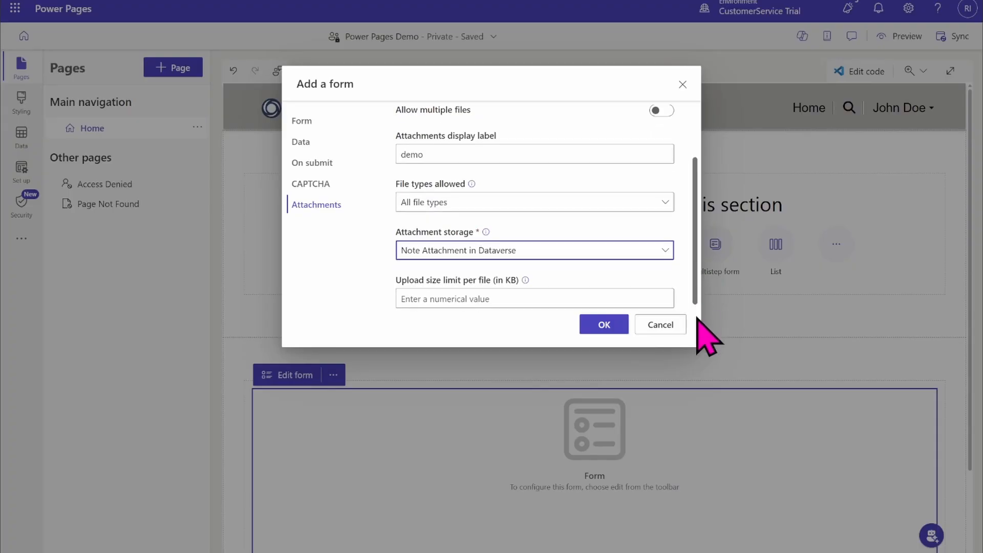
left_click(602, 325)
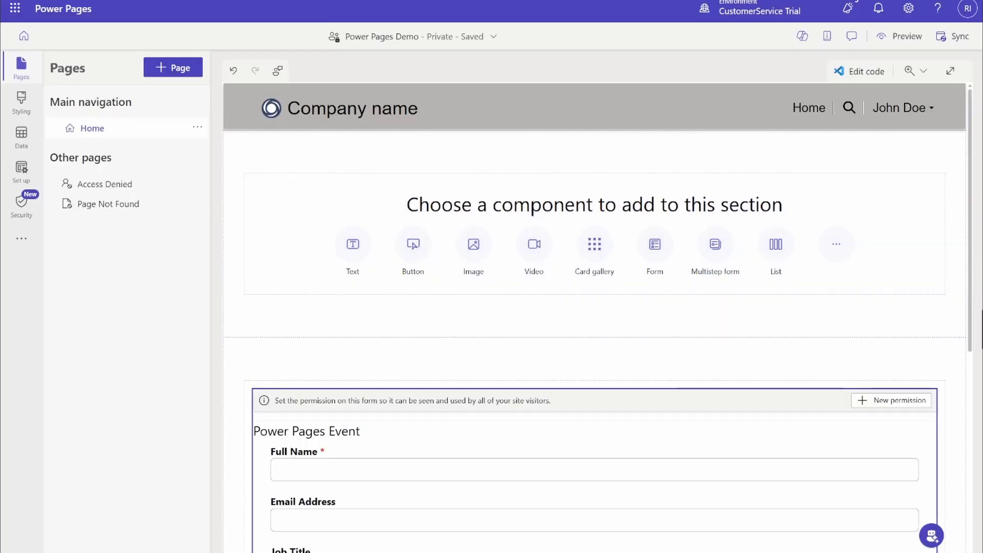
left_click_drag(975, 362, 954, 498)
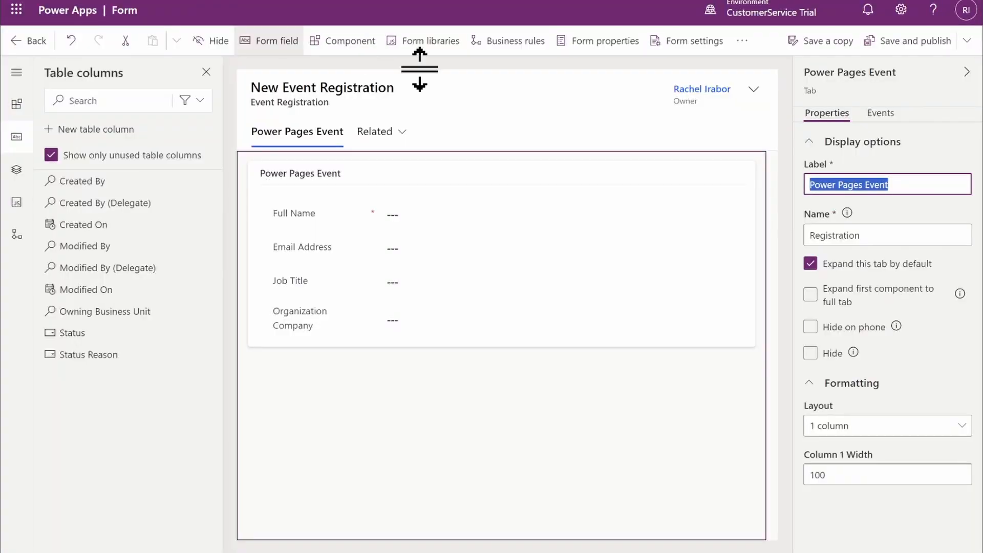
Switch to the Power Apps form editor and examine the Power Pages Event section and tab properties, the tree view and the table columns
left_click(322, 183)
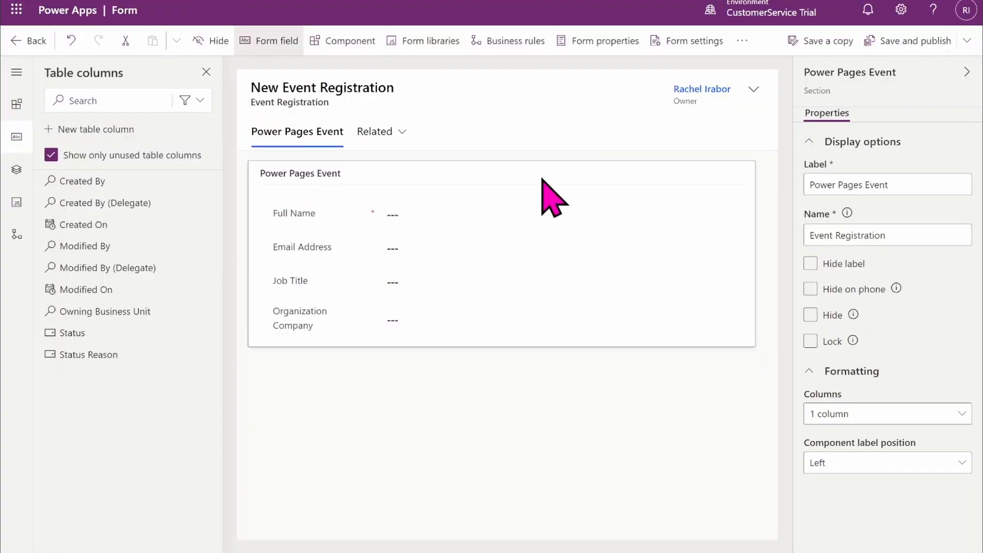
left_click(847, 236)
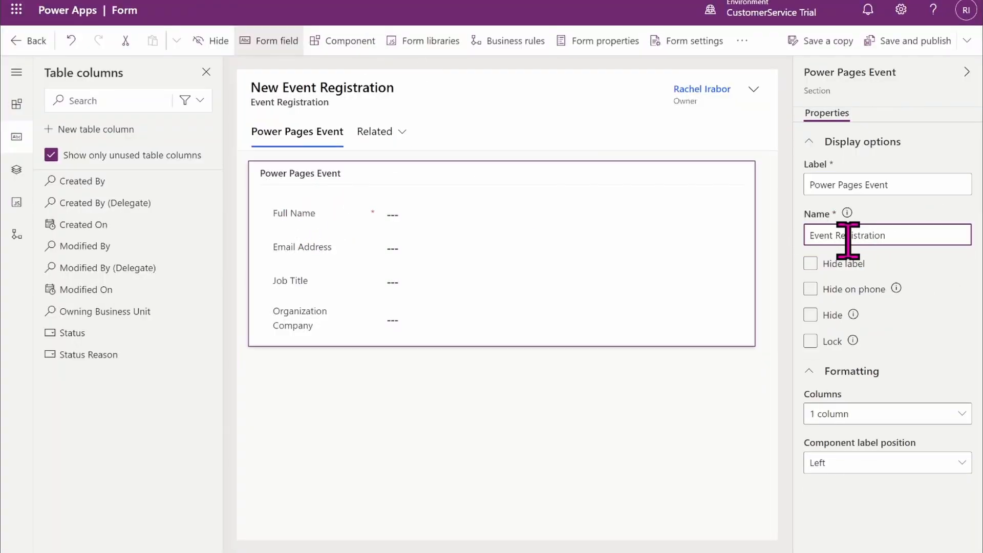
left_click(847, 183)
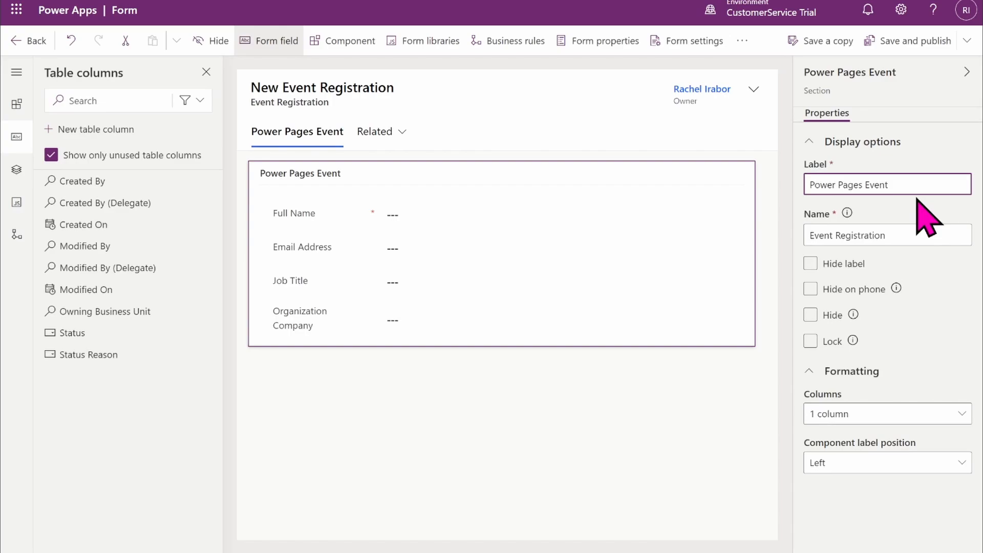
triple_click(838, 183)
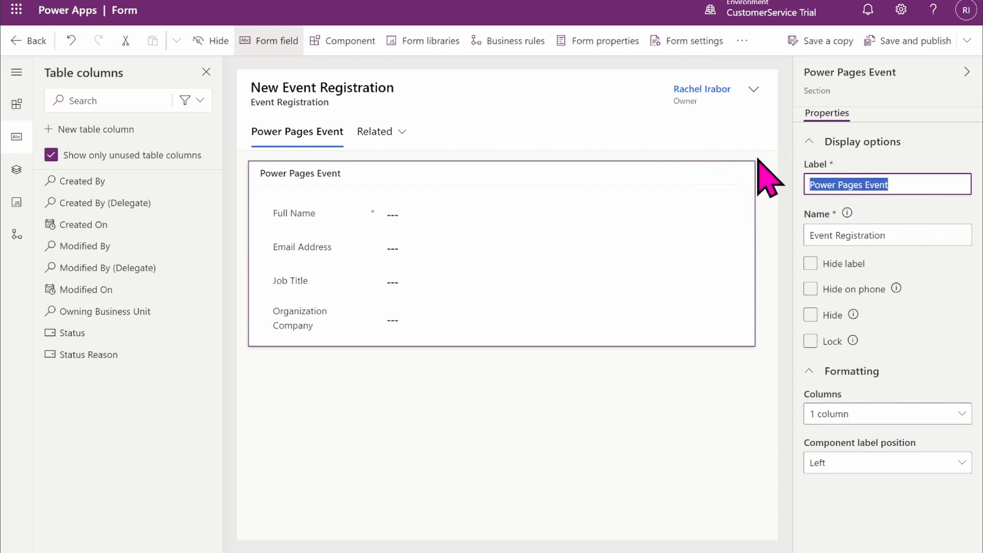
left_click(337, 391)
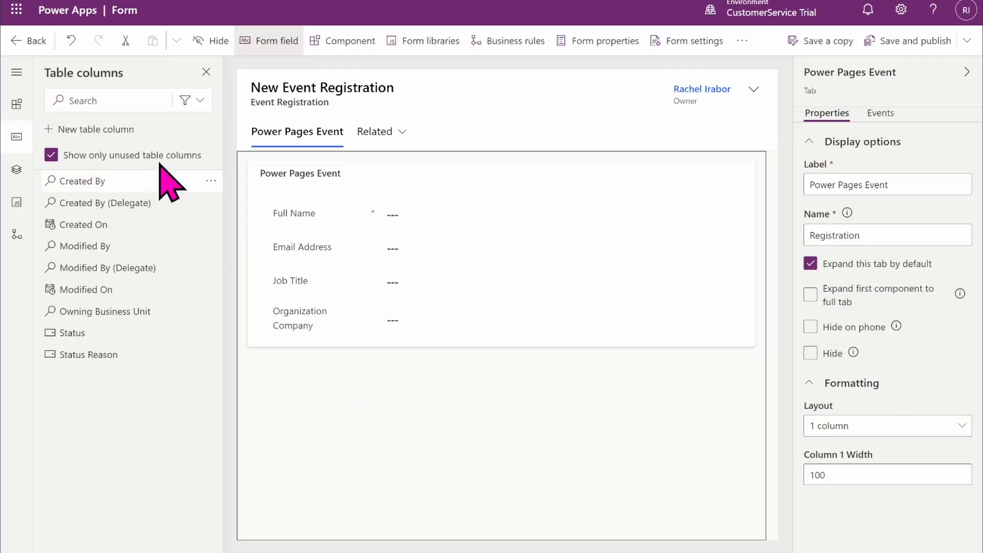
left_click(16, 170)
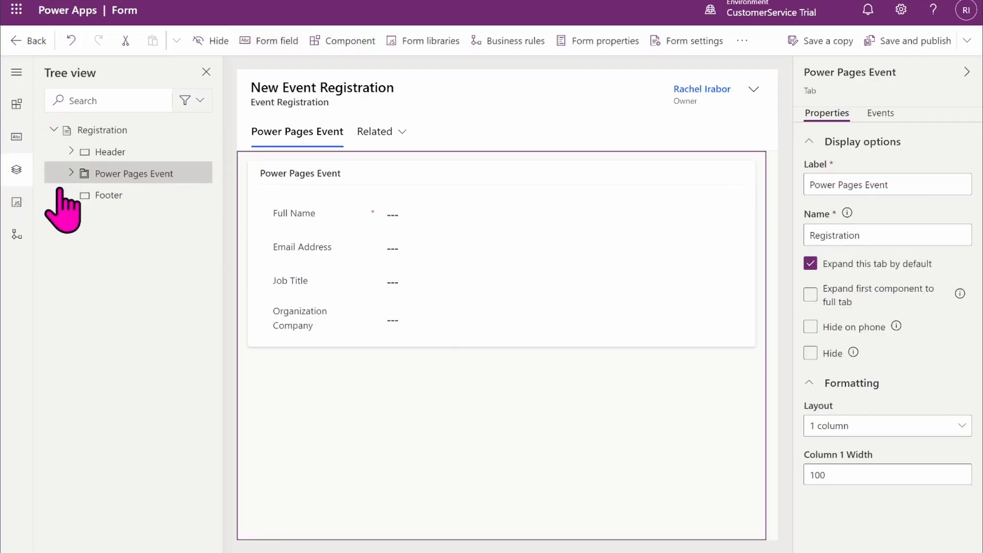
left_click(18, 132)
left_click(17, 110)
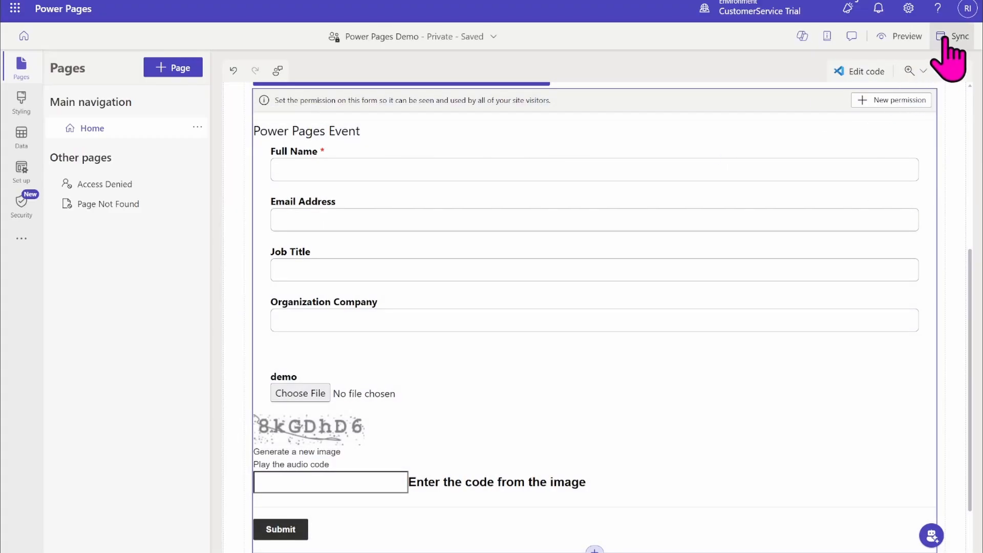
Sync the site and check the desktop and mobile preview options
left_click(943, 37)
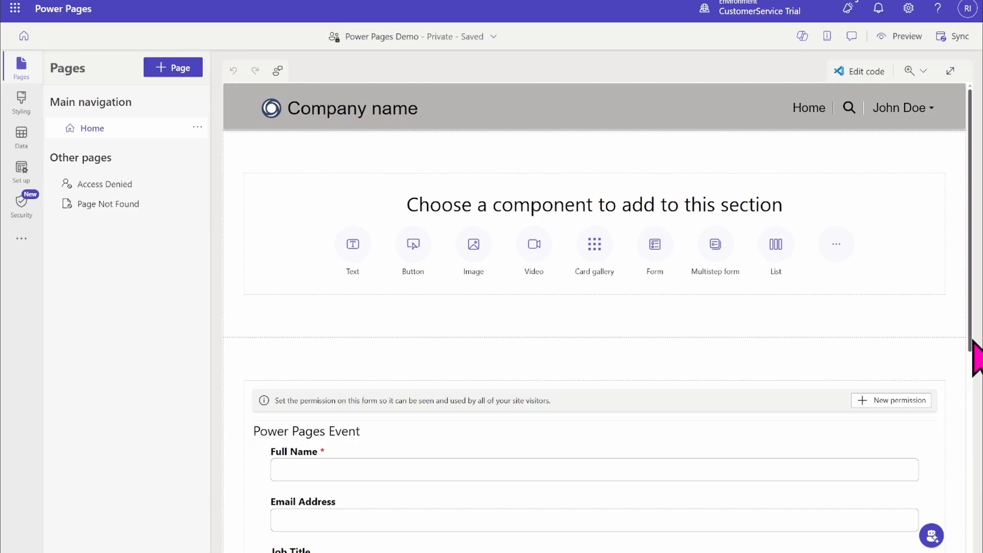
left_click_drag(972, 340, 965, 443)
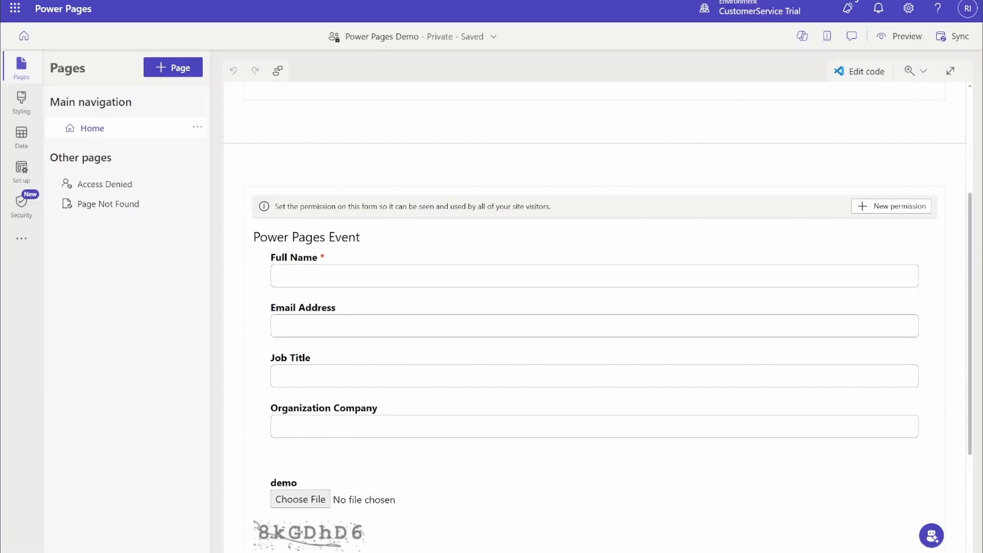
left_click(903, 36)
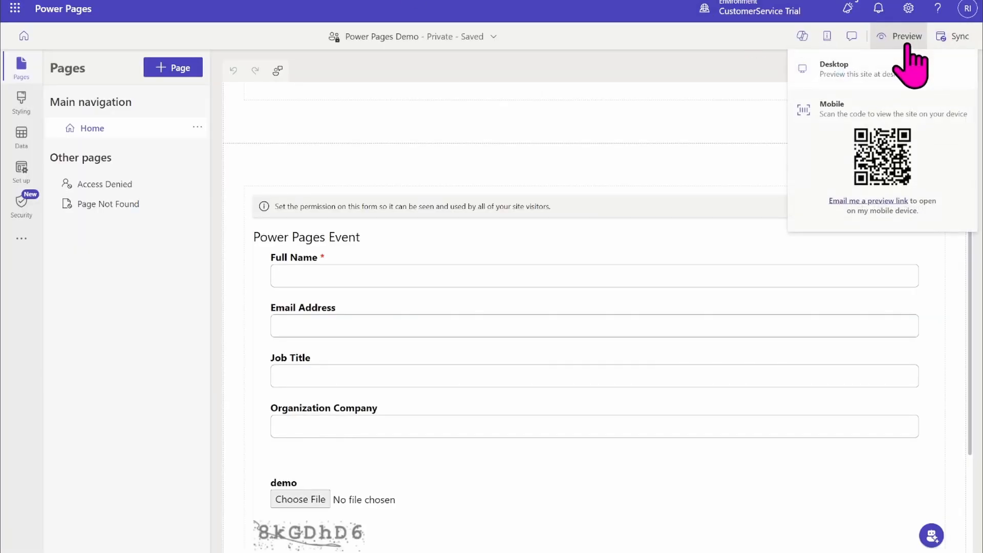
left_click(941, 82)
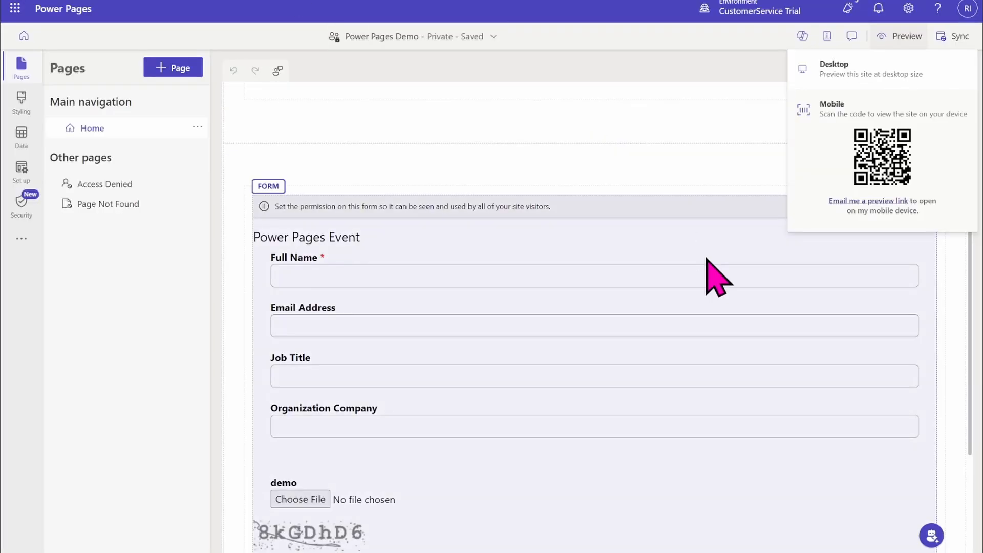
Start a new table permission for the registration form, with Global access as the access type
left_click(707, 274)
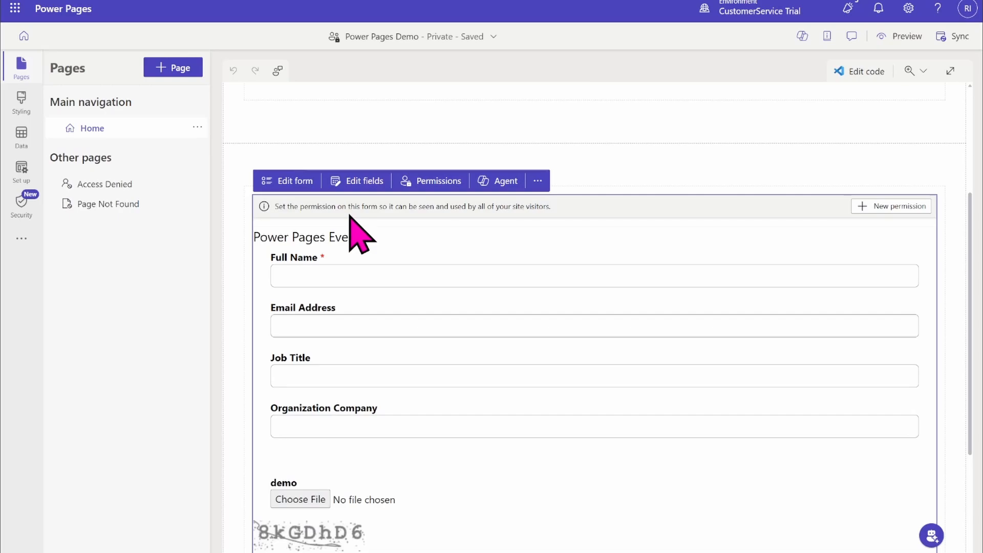
left_click(881, 206)
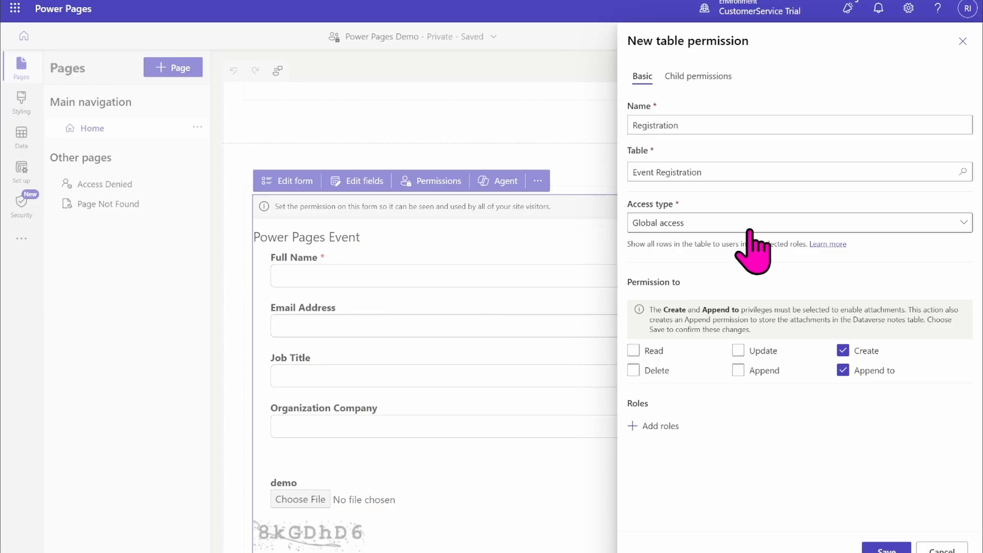
left_click(663, 221)
left_click(668, 246)
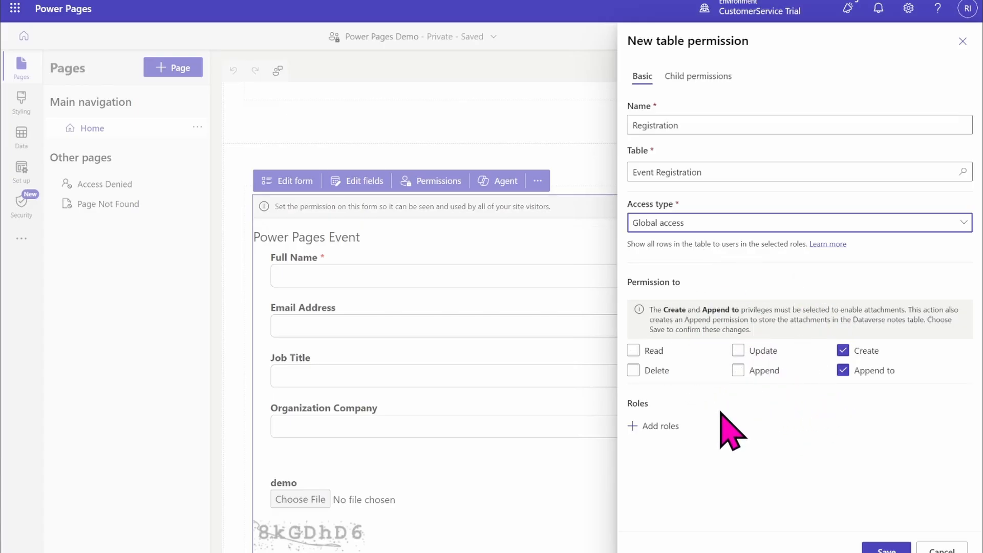
Grant the Read privilege in the table permission and keep Create and Append to selected
left_click(645, 351)
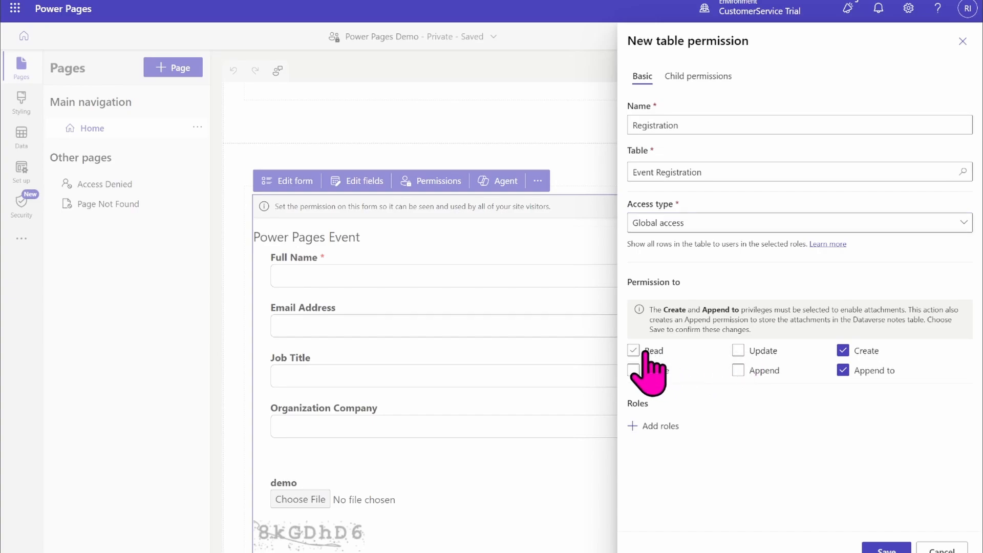
left_click(855, 374)
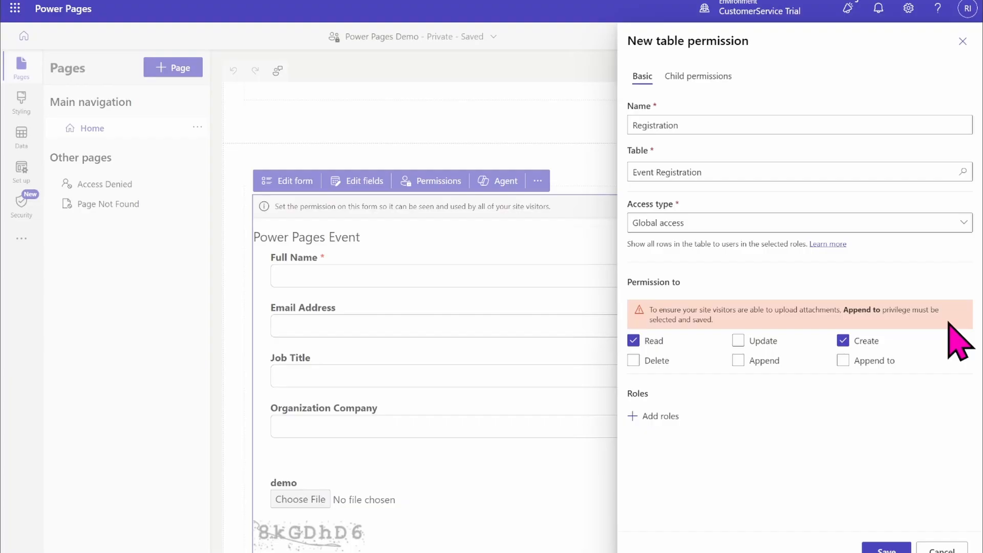
left_click(842, 361)
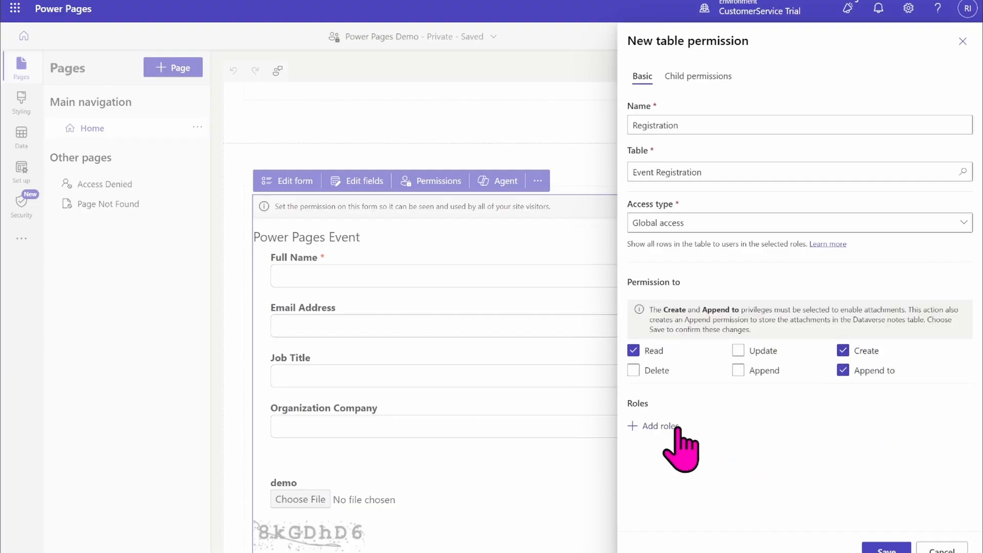
Assign the Anonymous Users and Authenticated Users roles to the Registration table permission
left_click(660, 426)
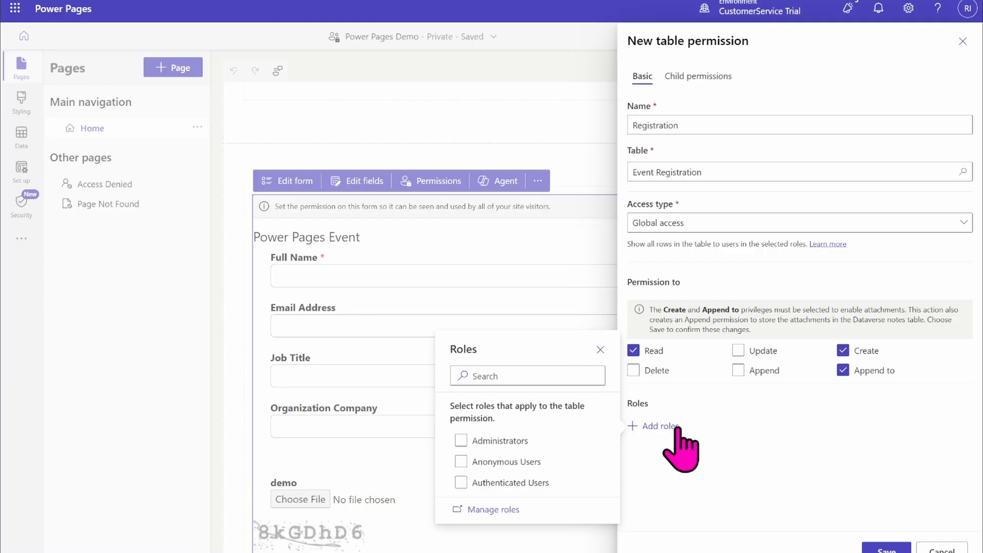
left_click(521, 463)
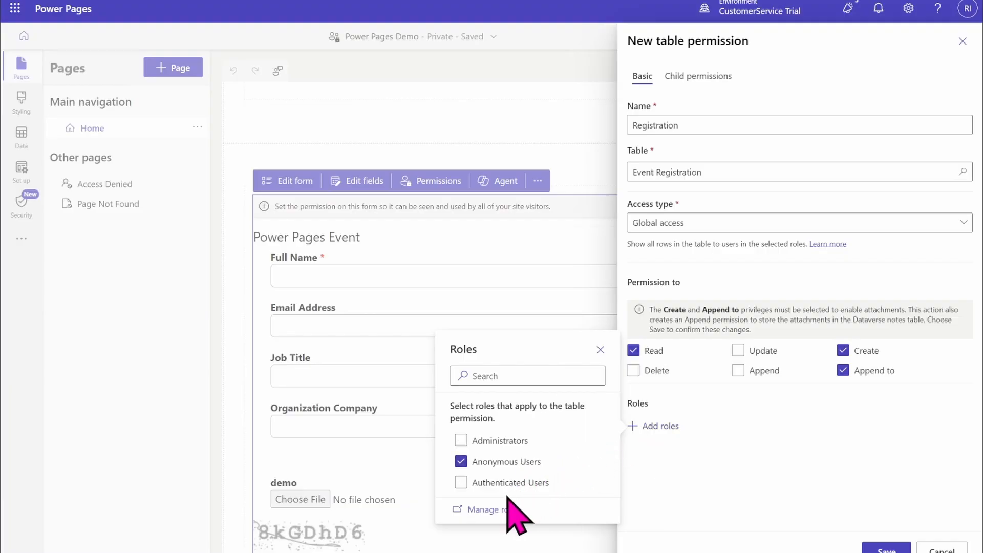
left_click(489, 486)
left_click(692, 469)
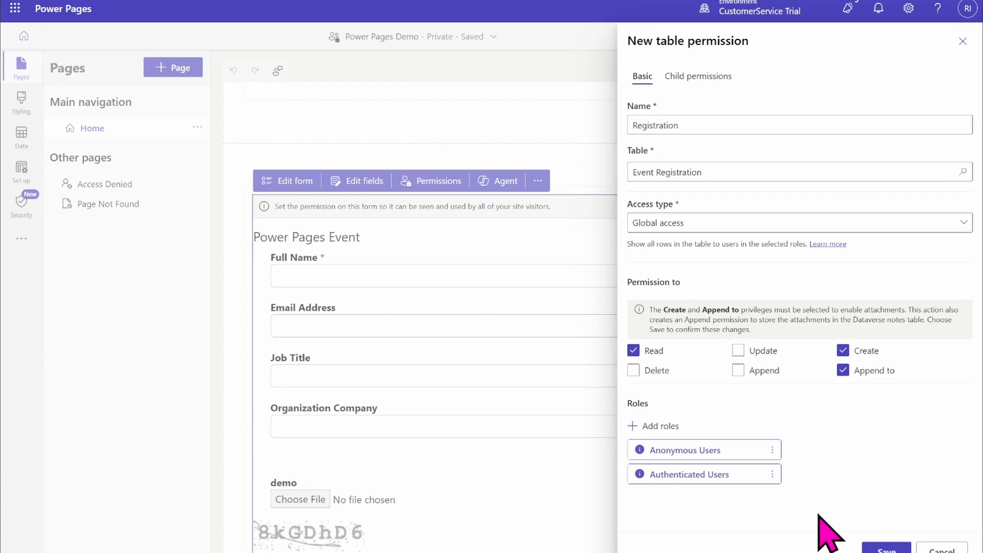
Save the Registration table permission with both roles kept, accepting that the data is visible to anyone
left_click(772, 450)
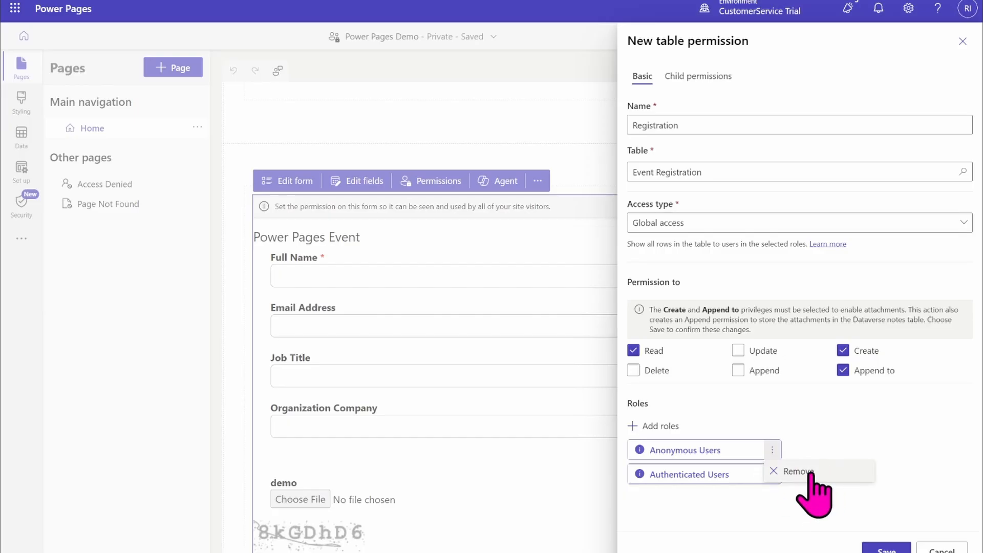
left_click(847, 417)
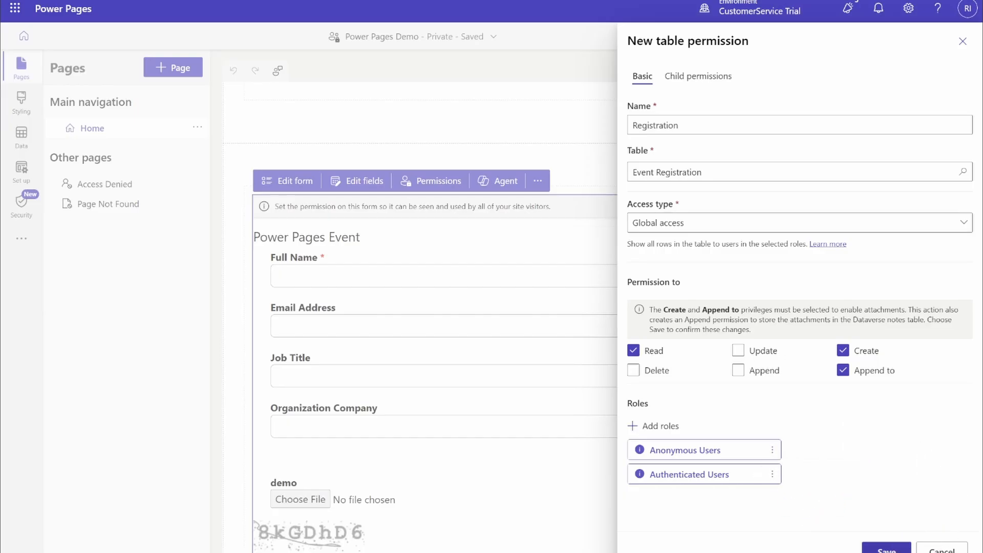
left_click(886, 548)
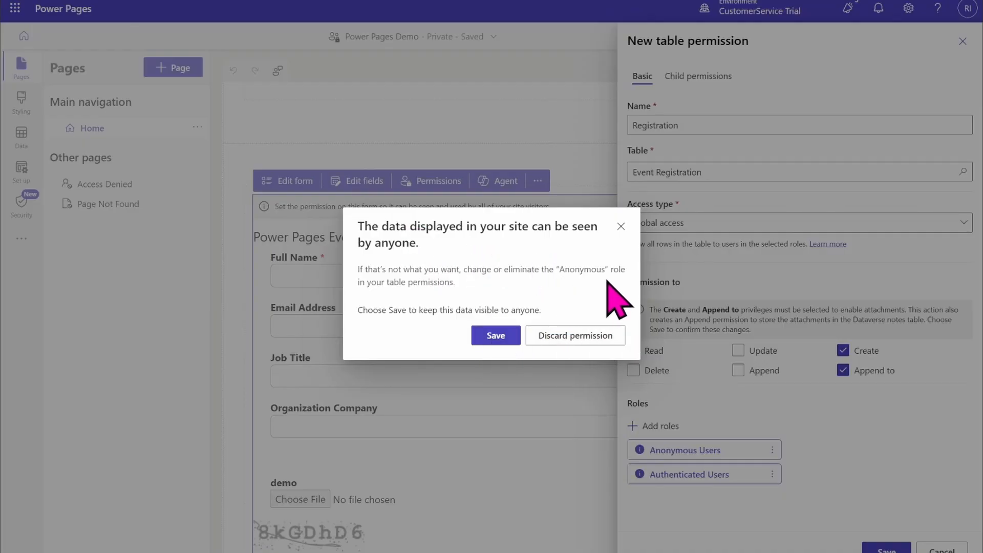
left_click(495, 336)
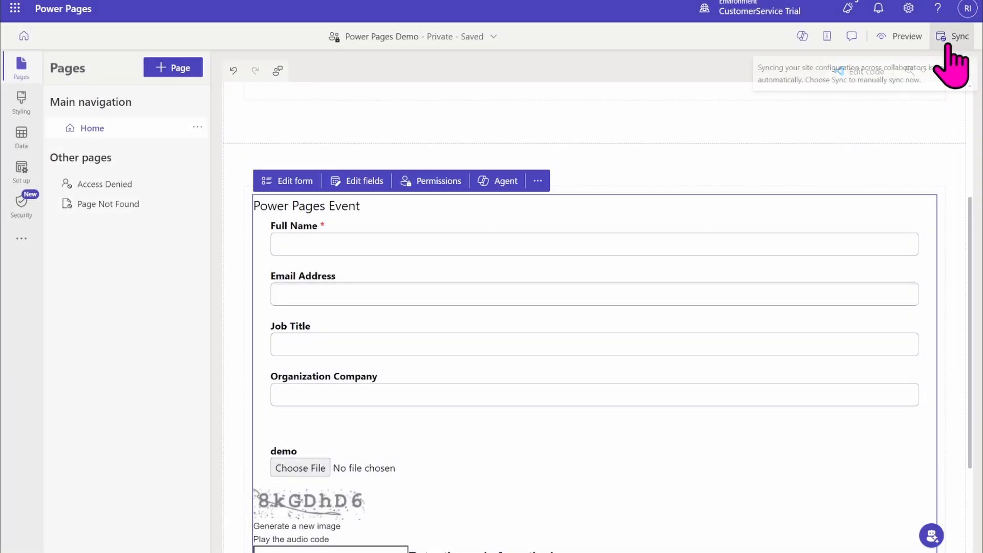
Sync the site configuration and switch to the live site's Home page
left_click(946, 46)
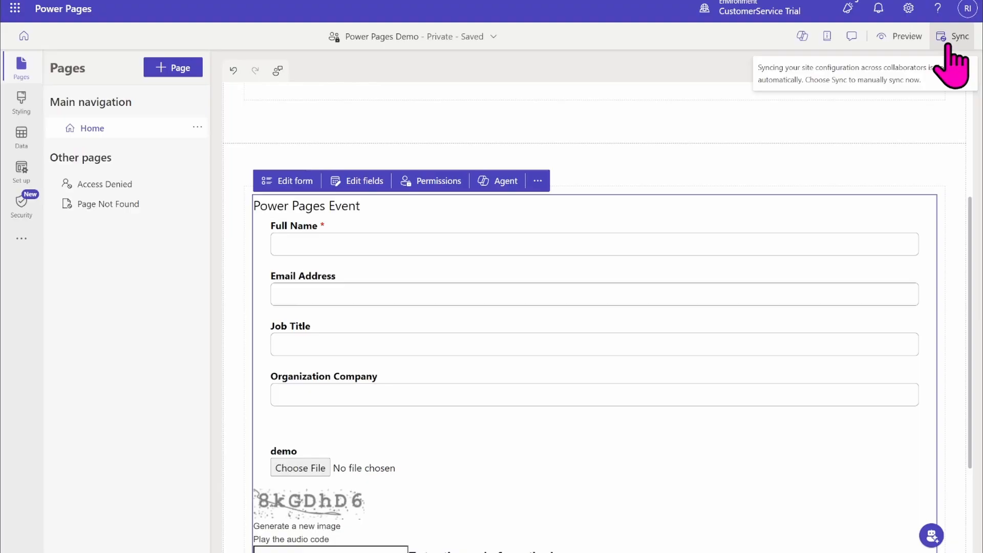
left_click(946, 46)
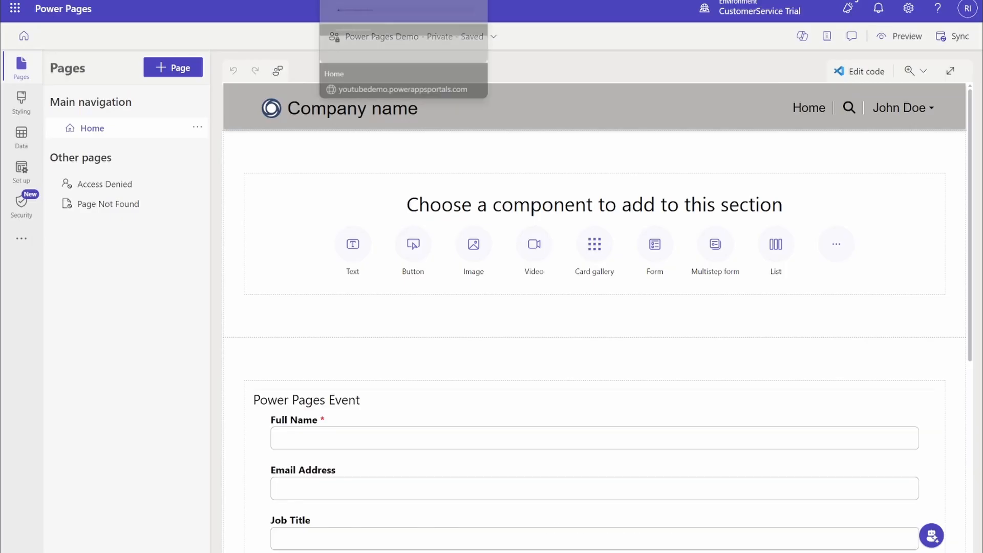
left_click(382, 1)
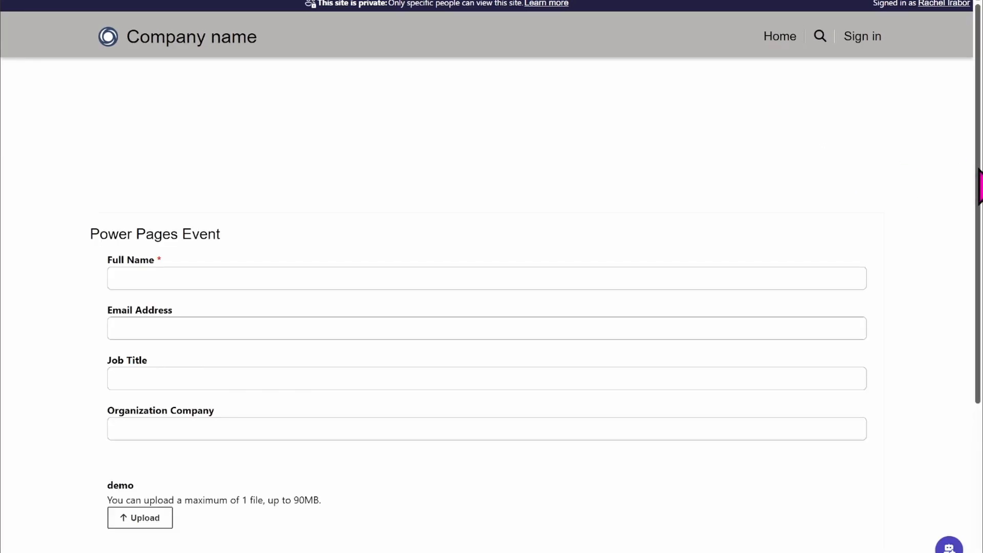
Examine the Power Pages Event form on the live site, including the demo file upload, the CAPTCHA and the submit area
scroll(965, 290, "down", 3)
scroll(965, 290, "down", 2)
scroll(960, 357, "up", 2)
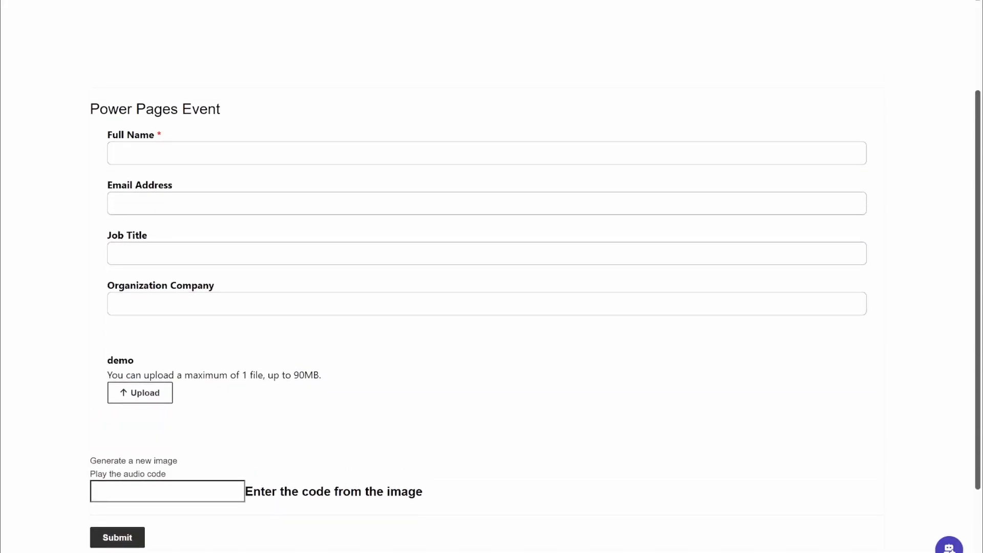
left_click(147, 394)
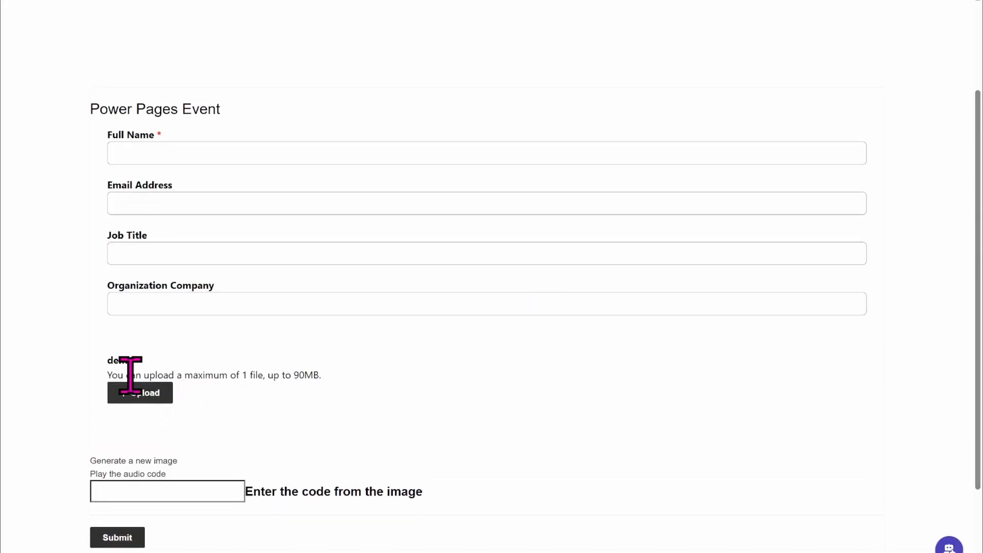
left_click_drag(109, 356, 145, 353)
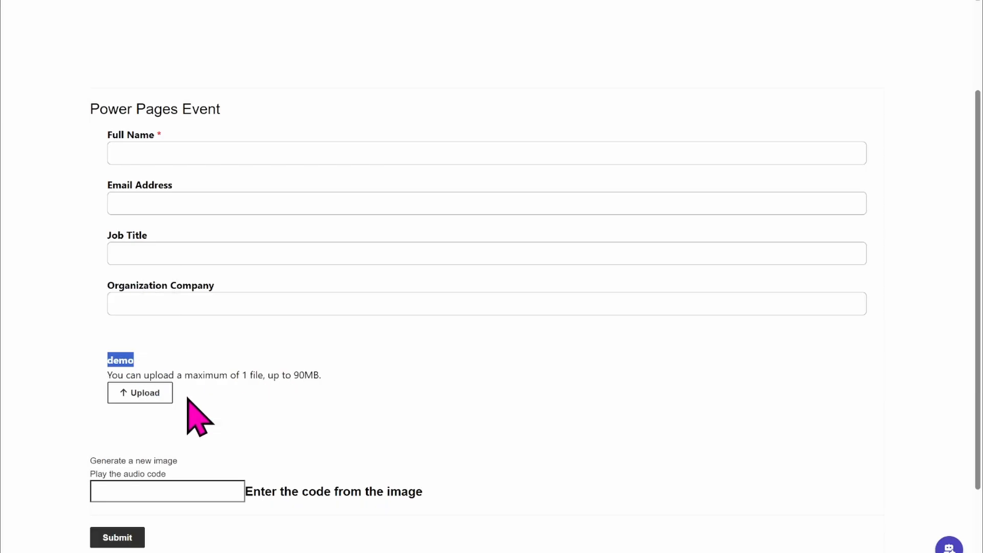
left_click(237, 393)
scroll(669, 461, "up", 3)
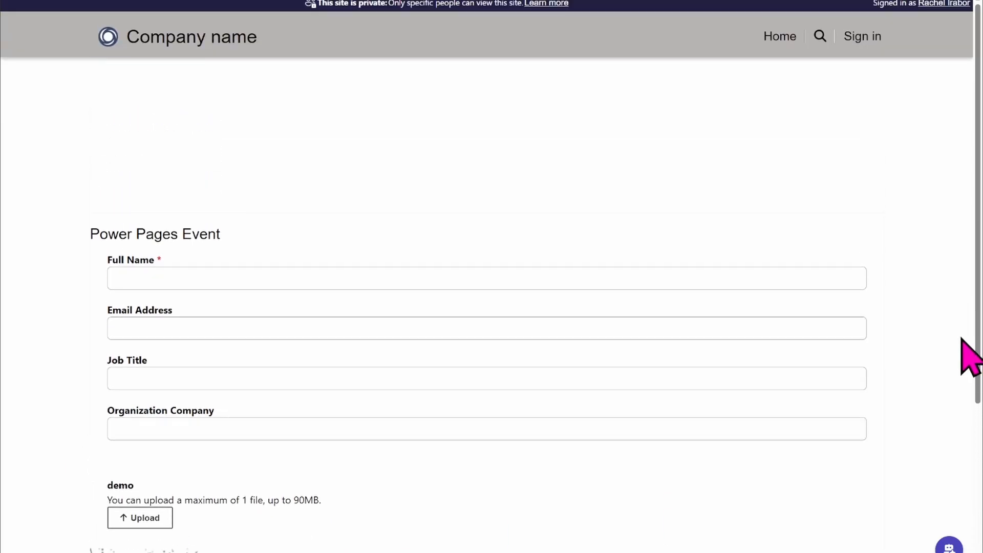
left_click_drag(976, 369, 947, 491)
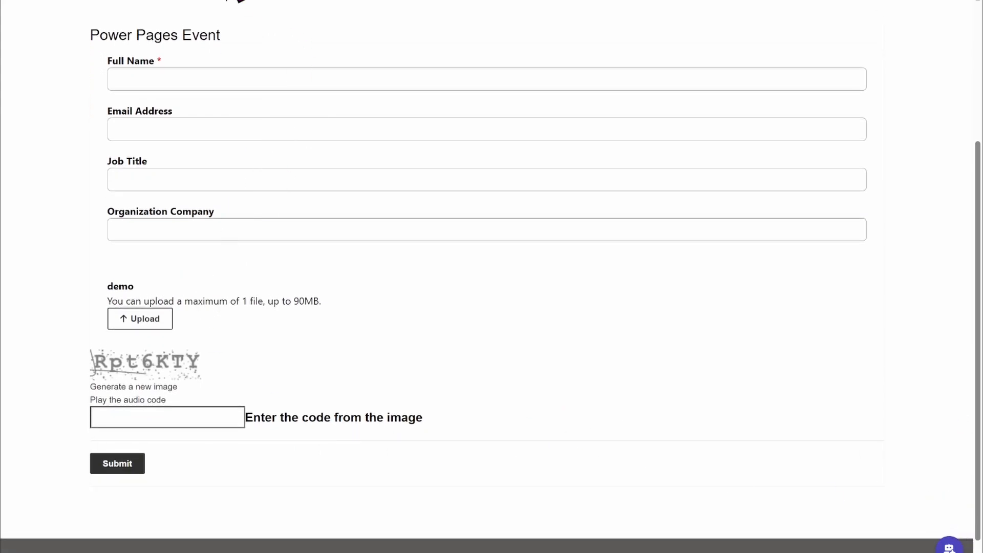
Return to the page designer and turn off CAPTCHA for anonymous and authenticated users in the registration form's settings
left_click(236, 1)
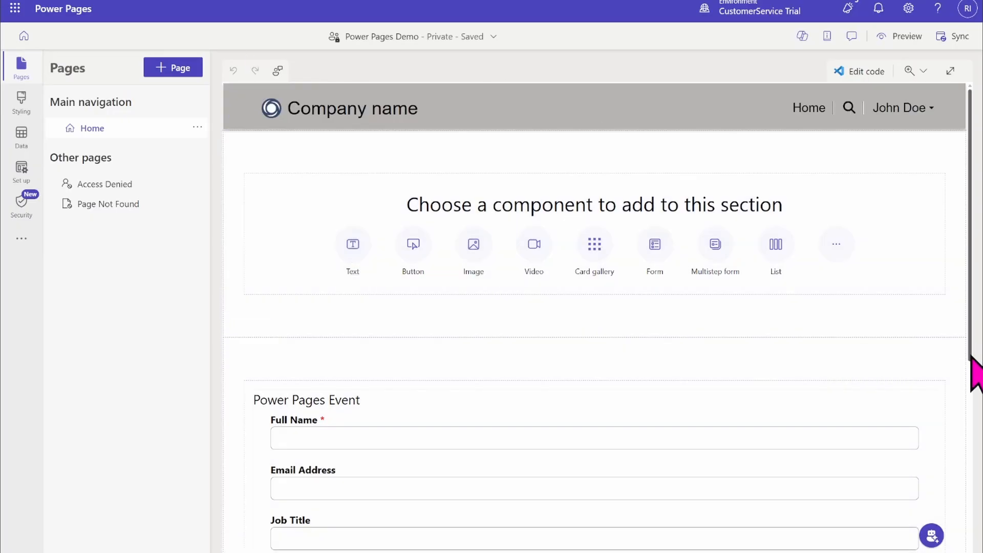
left_click_drag(969, 355, 961, 456)
left_click(828, 451)
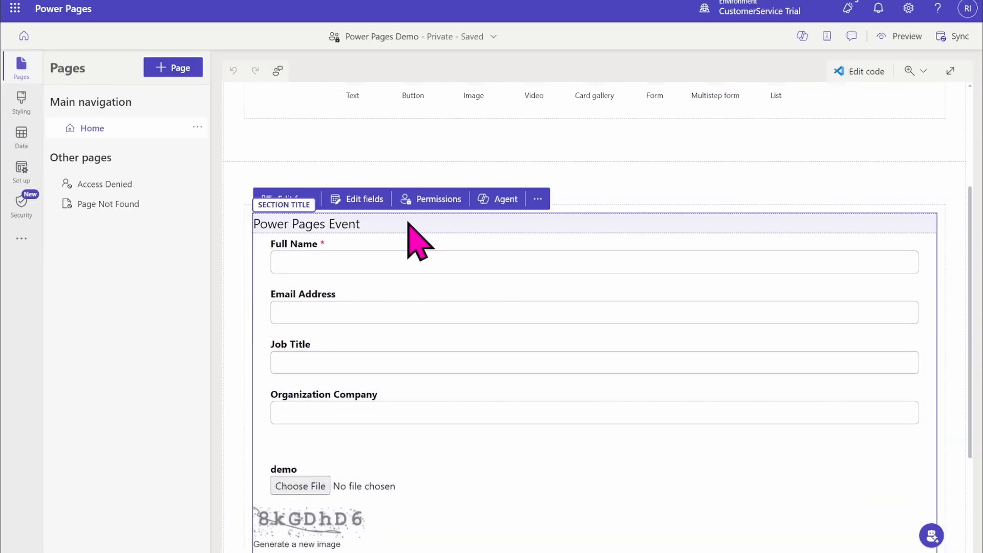
left_click(294, 201)
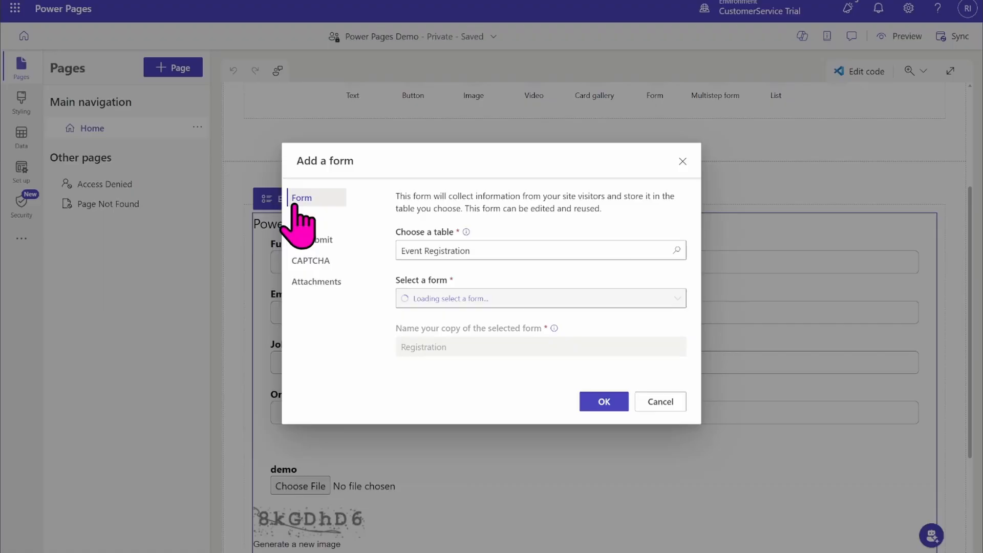
left_click(318, 259)
left_click(404, 215)
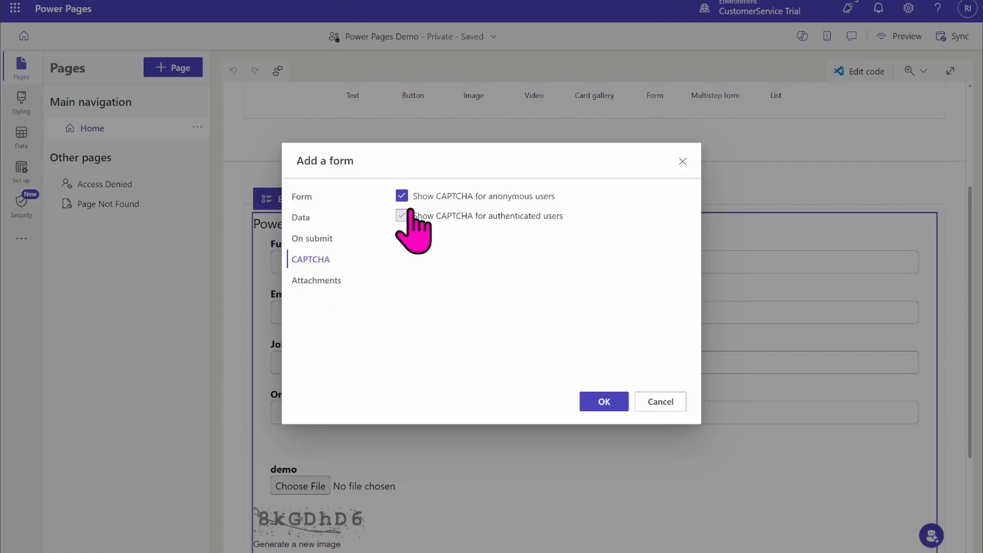
left_click(401, 195)
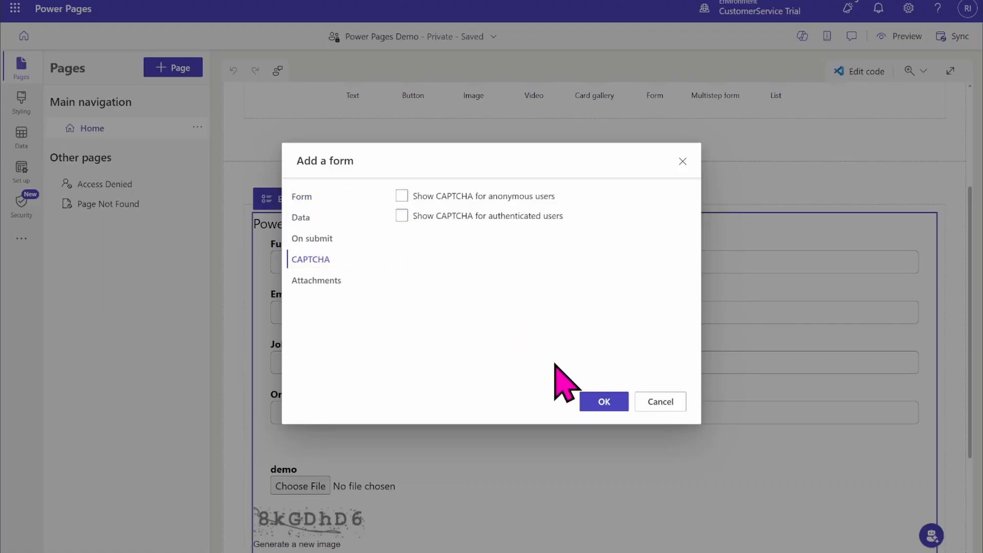
left_click(596, 402)
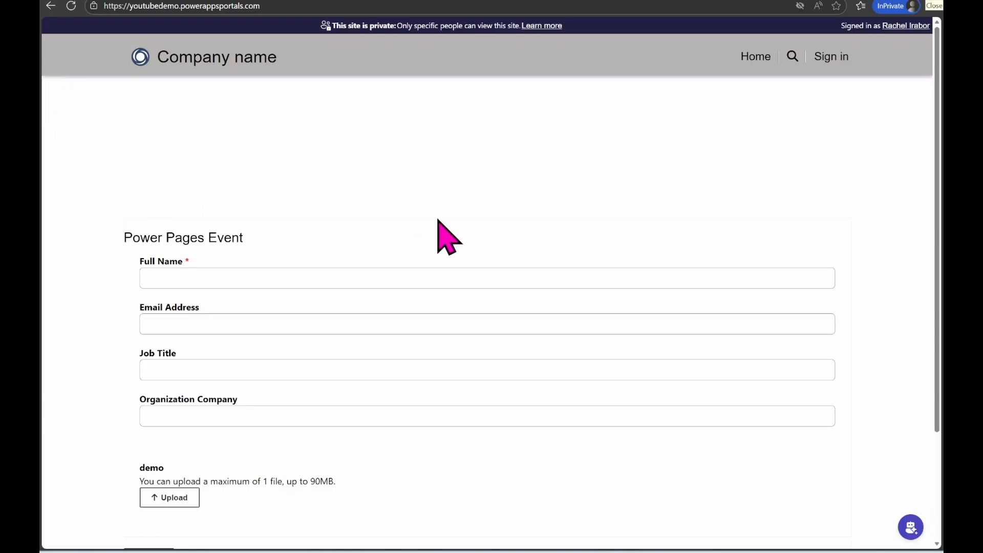
Switch from the live site to the page designer and review the registration form on the Home page
left_click(262, 1)
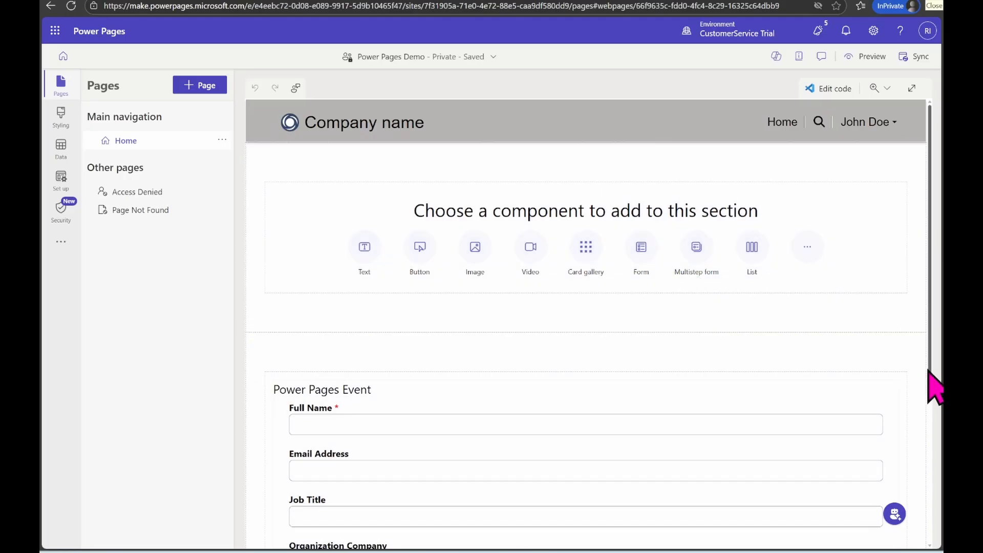
left_click_drag(931, 390, 925, 548)
scroll(866, 191, "up", 10)
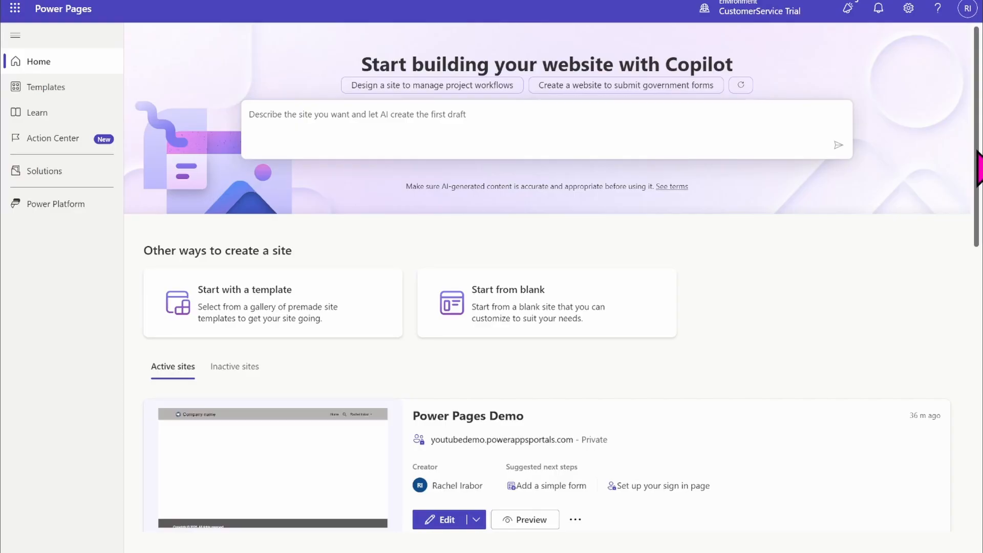
Open the Power Pages Management app for the Power Pages Demo site from the list of active sites
left_click_drag(976, 152, 973, 247)
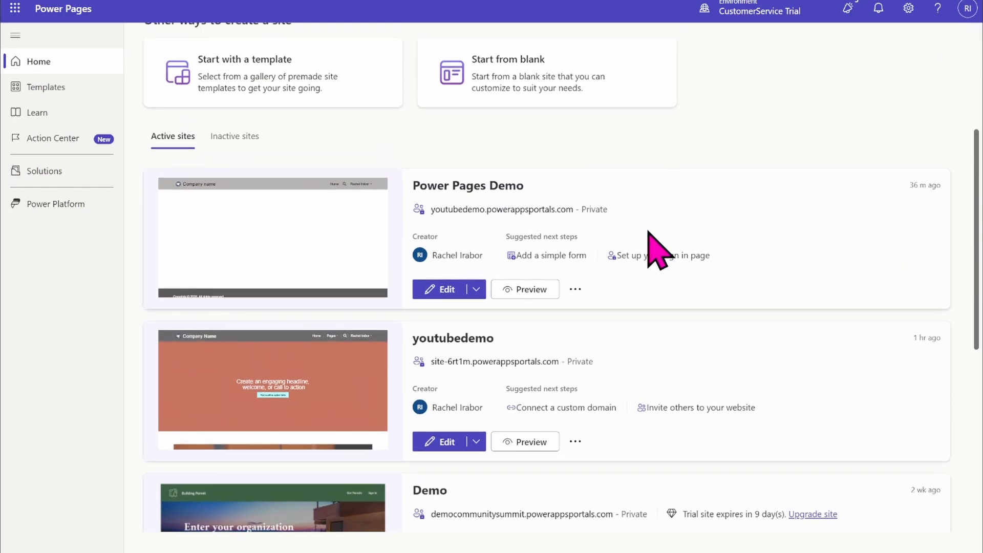
left_click(574, 289)
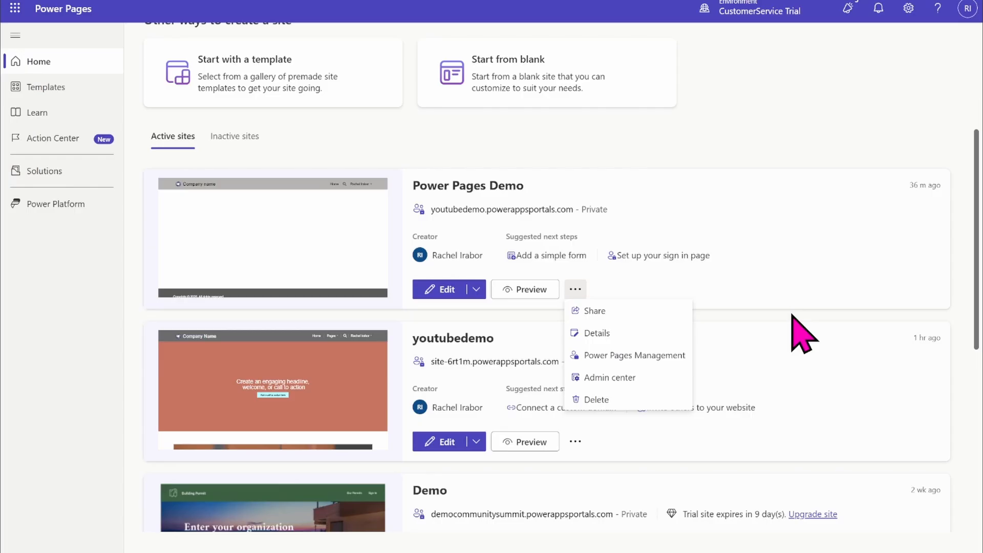
left_click(638, 357)
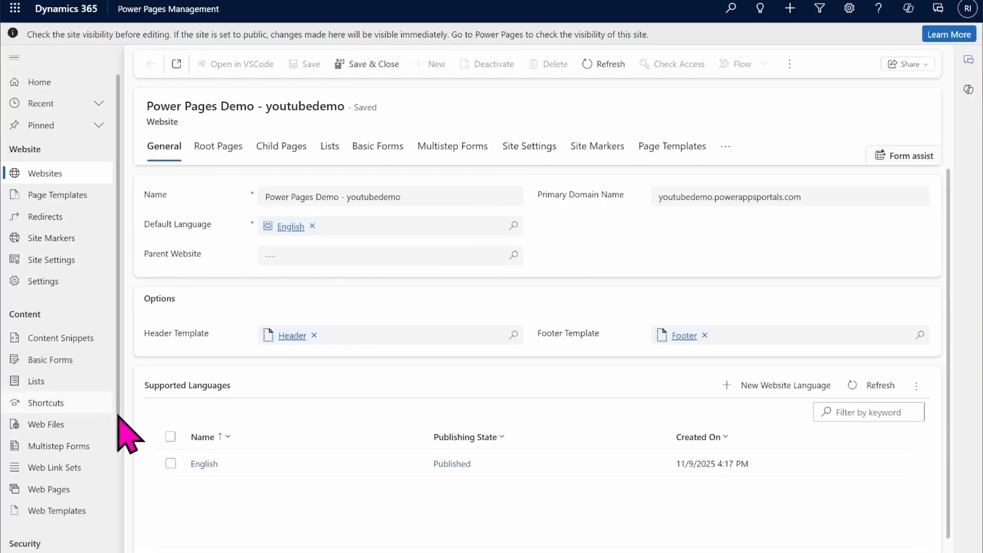
Go to the site's Basic Forms and start a new basic form record
scroll(118, 435, "down", 1)
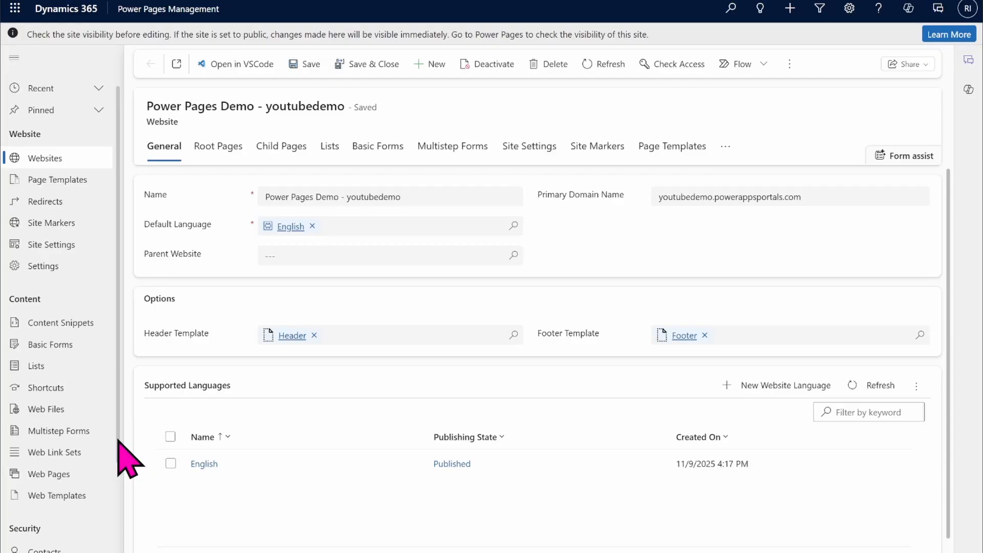
scroll(118, 439, "down", 3)
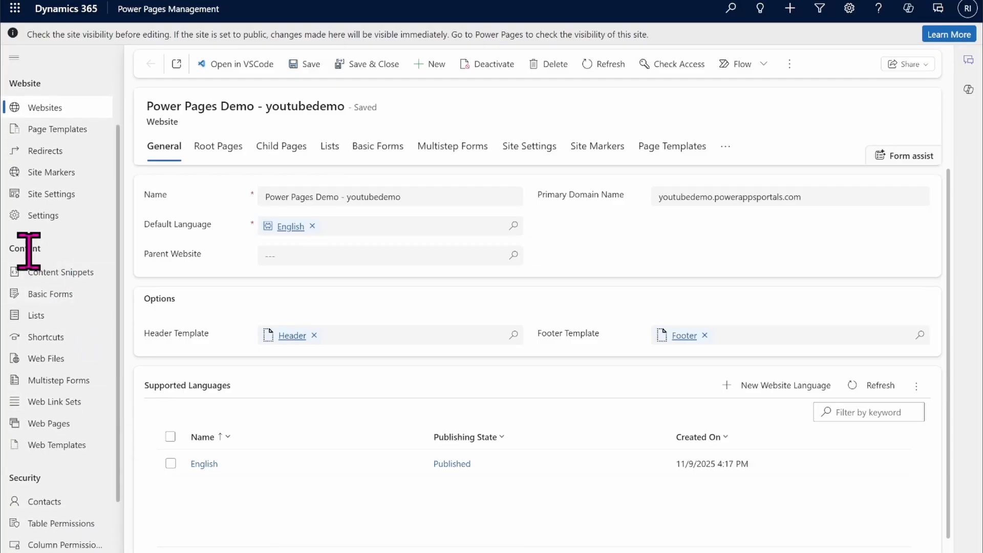
left_click(49, 301)
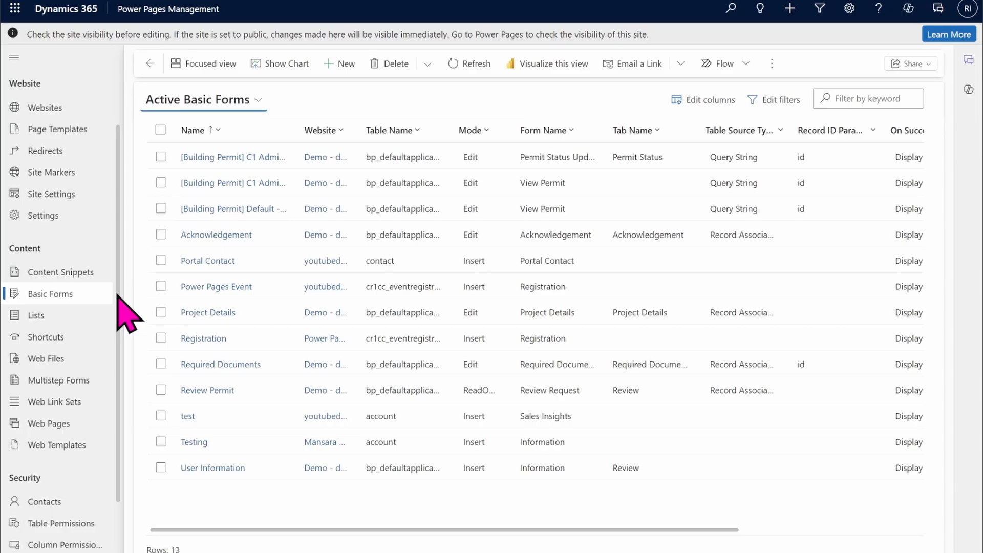
left_click(338, 65)
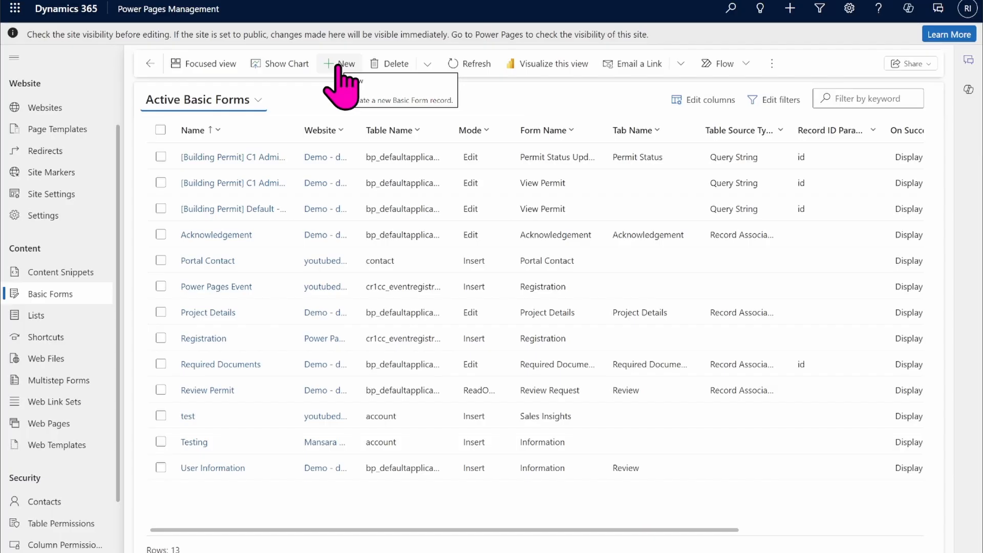
left_click(338, 65)
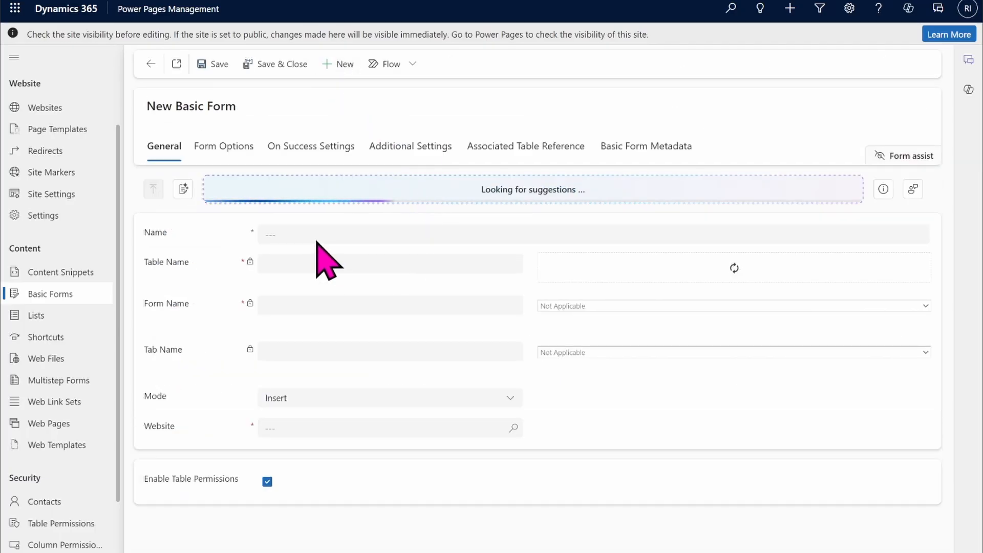
Name the new basic form Power Pages Event Registration and check the section label in the Power Apps form editor
left_click(283, 238)
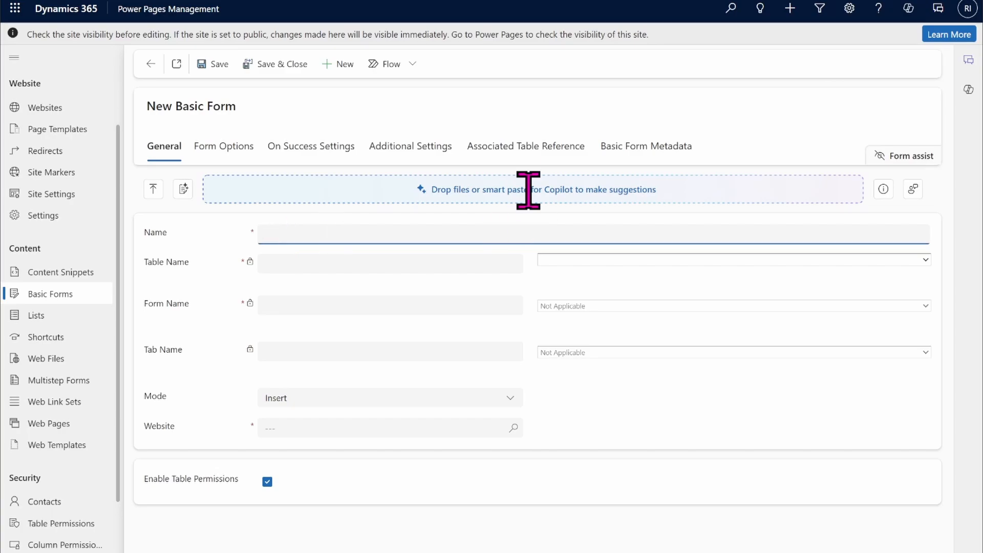
type("Power Pages Event Registratio")
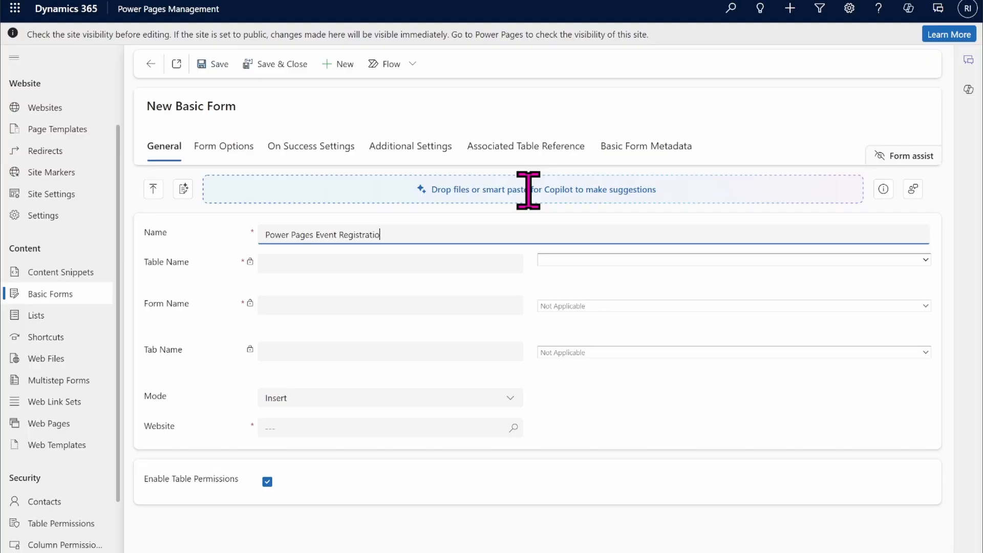
type("n")
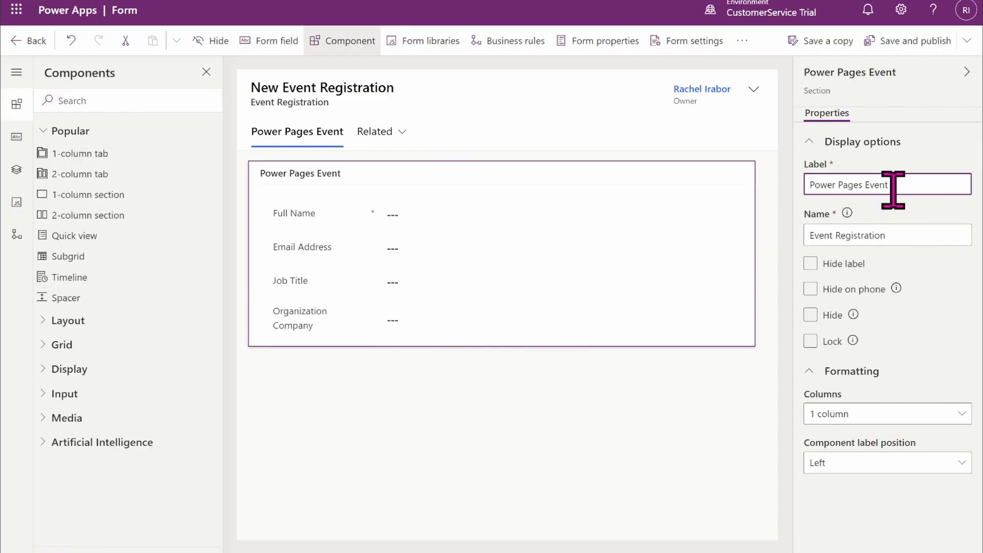
triple_click(839, 185)
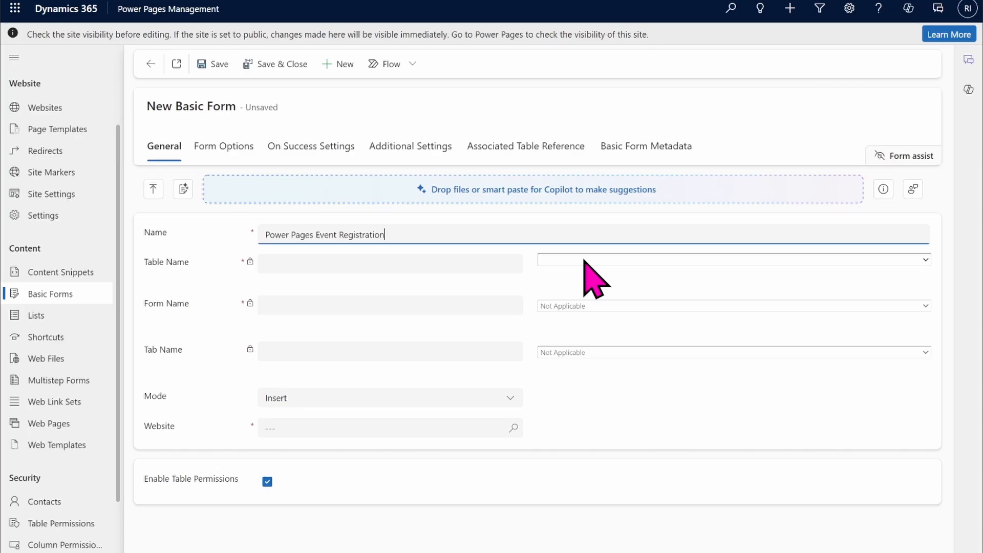
Set the basic form's table to Event Registration (cr1cc_eventregistration)
left_click(569, 259)
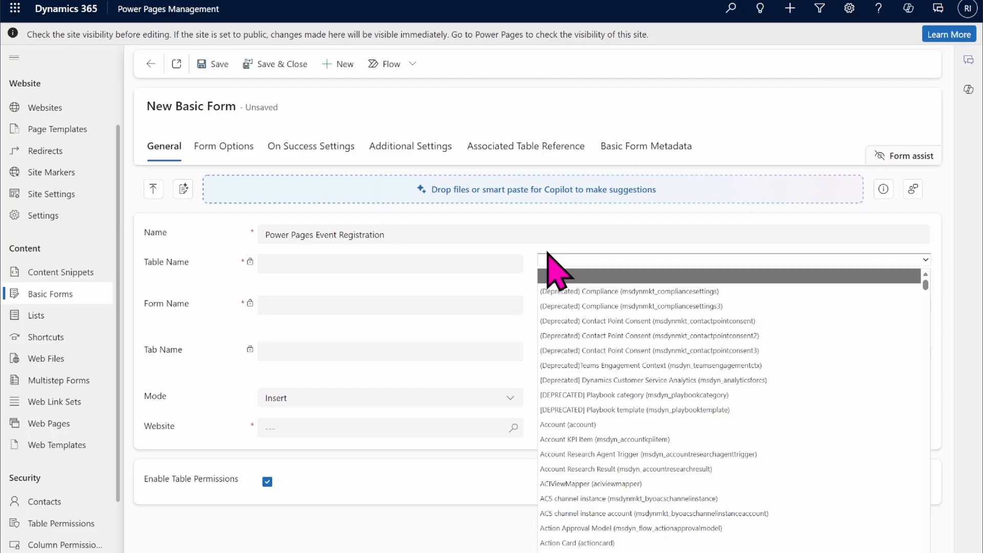
left_click(271, 268)
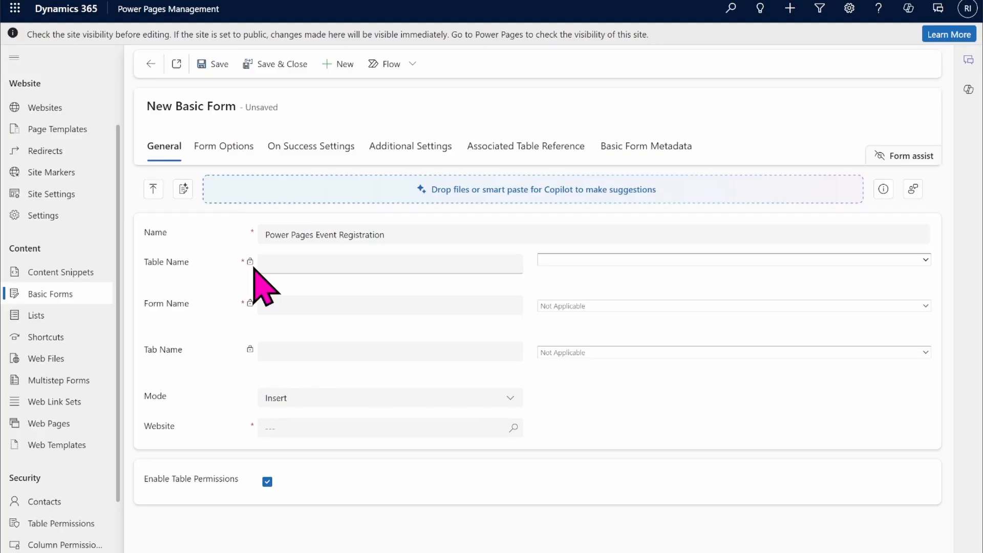
left_click(557, 261)
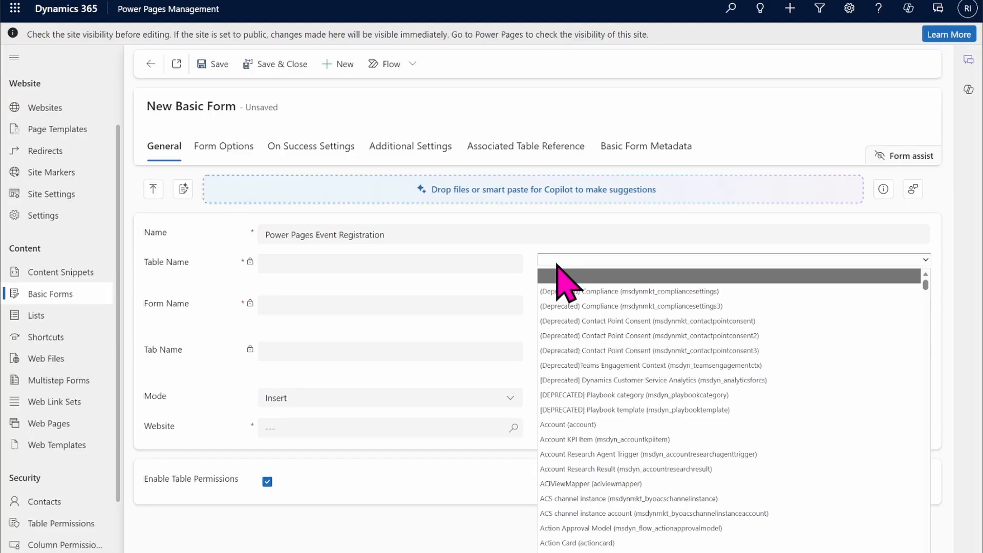
type("eventexpanderbreadcrumb)")
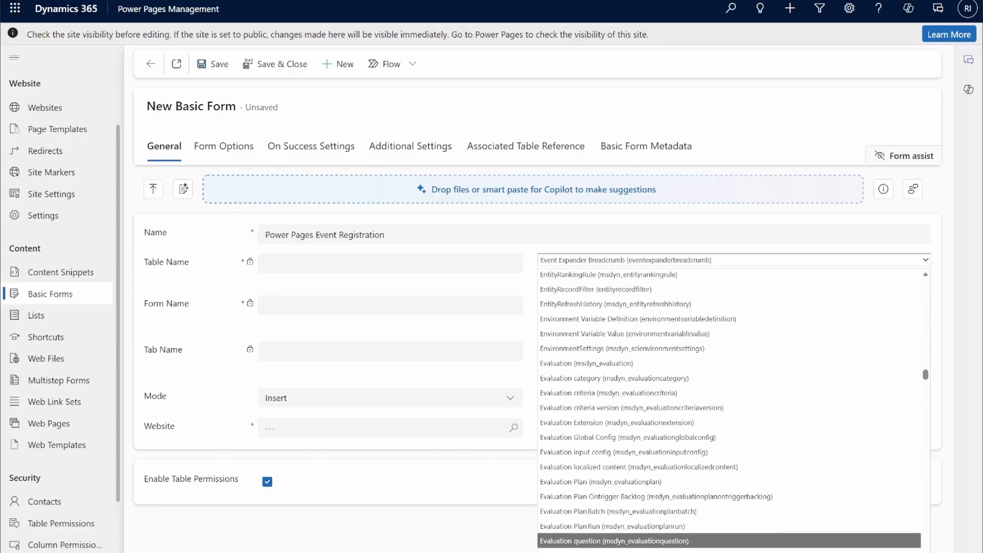
scroll(722, 404, "down", 4)
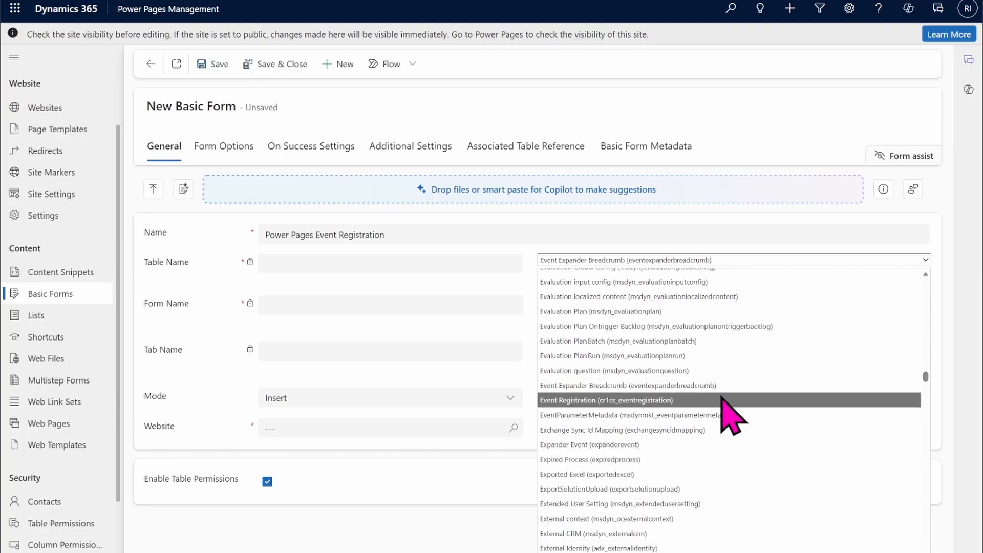
left_click(688, 402)
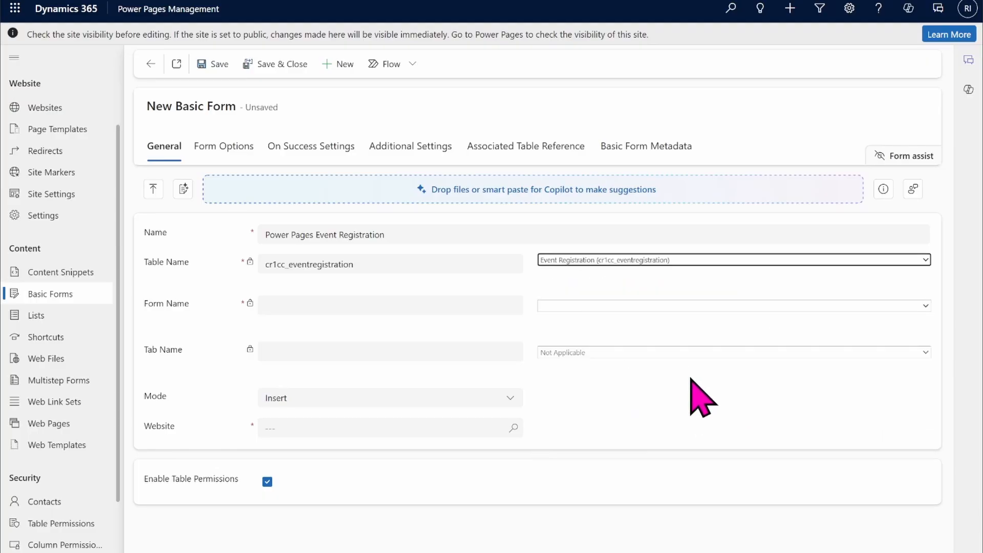
Set the form name to Registration and the mode to Insert
left_click(627, 306)
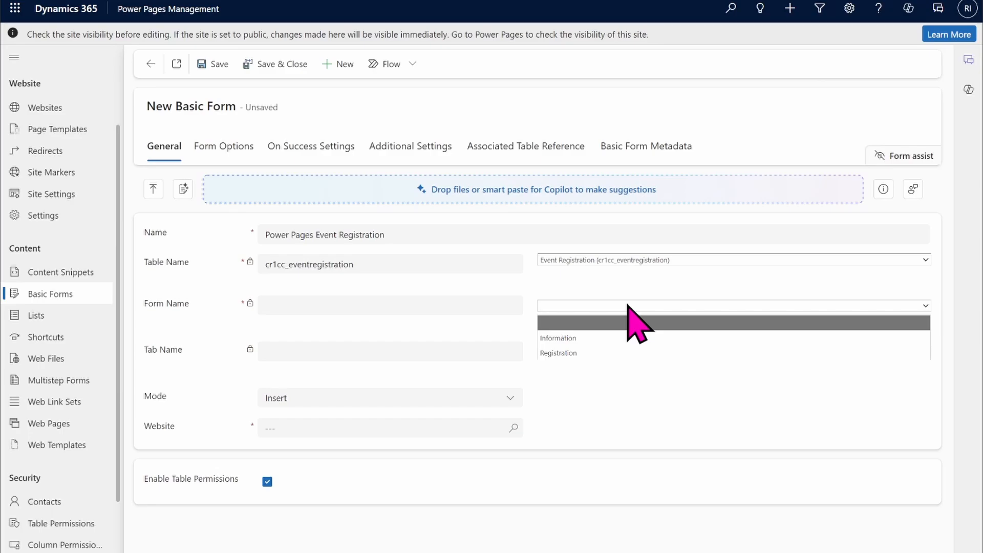
left_click(604, 354)
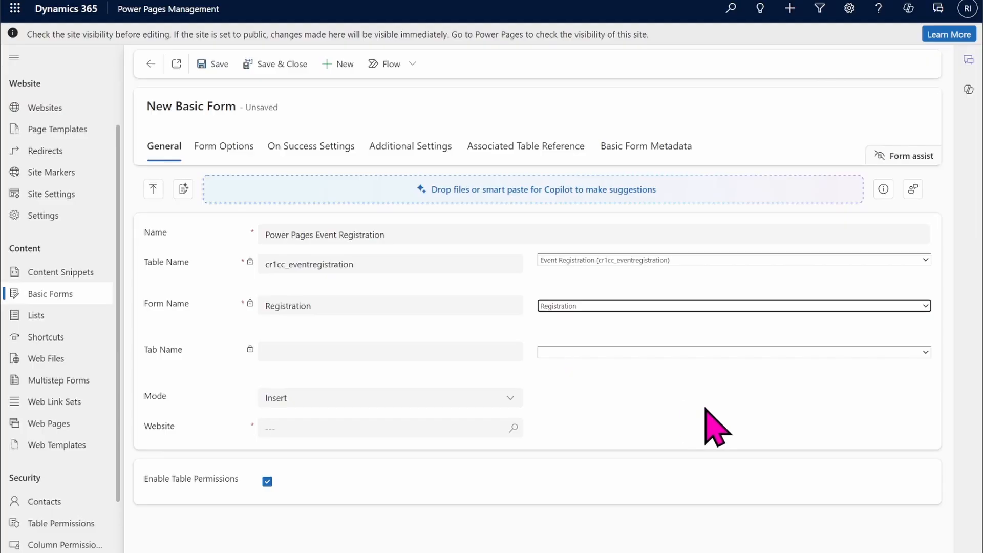
left_click(503, 404)
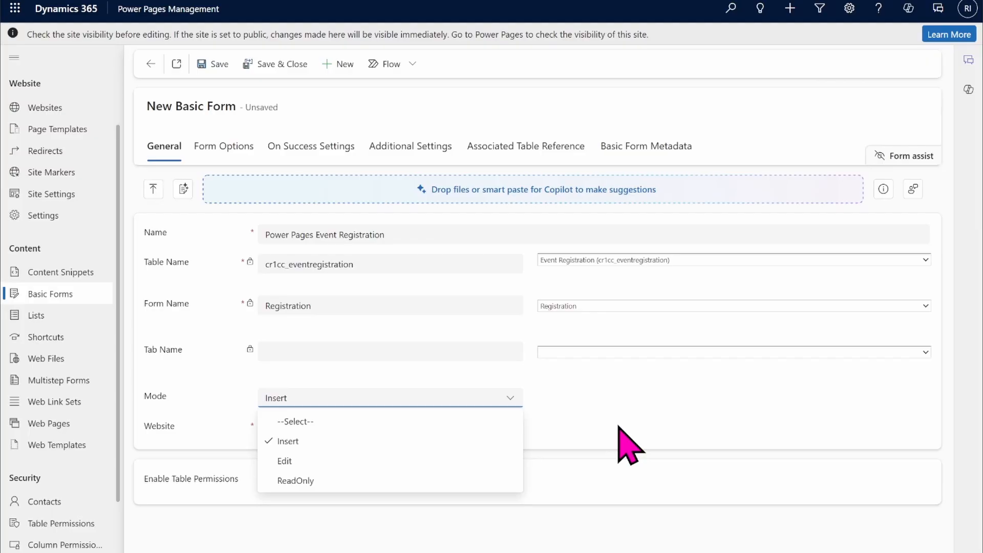
left_click(299, 440)
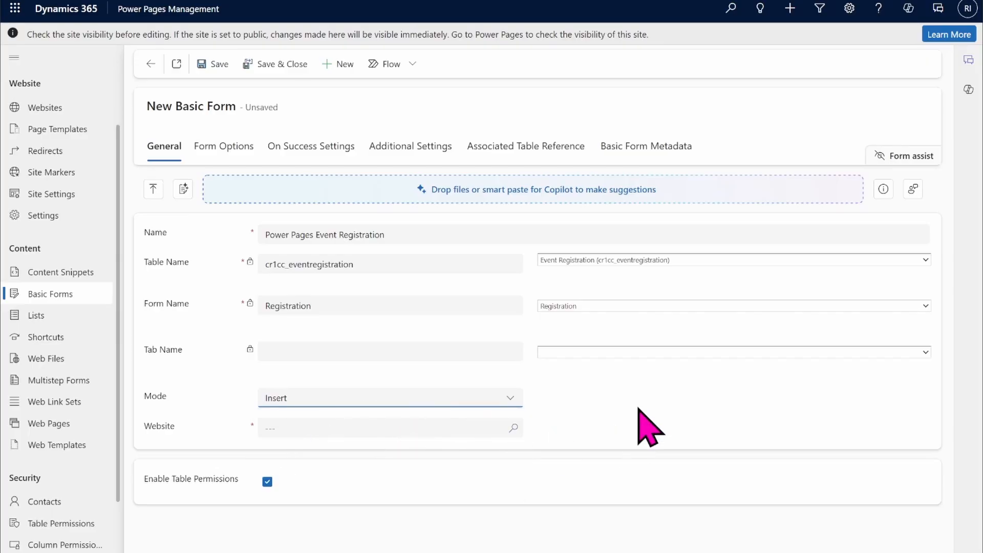
Set the website to Power Pages Demo - youtubedemo and keep table permissions enabled on the basic form
left_click(515, 428)
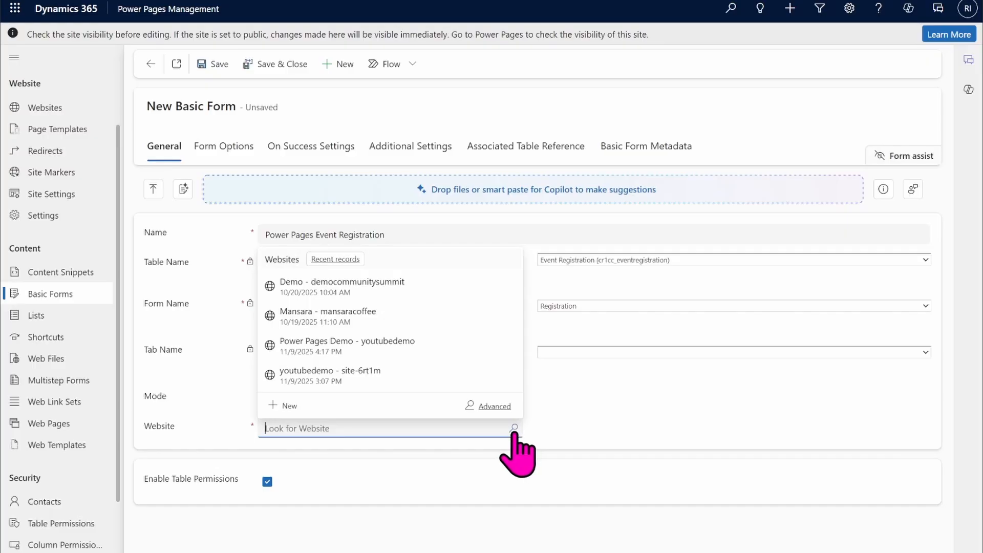
left_click(324, 342)
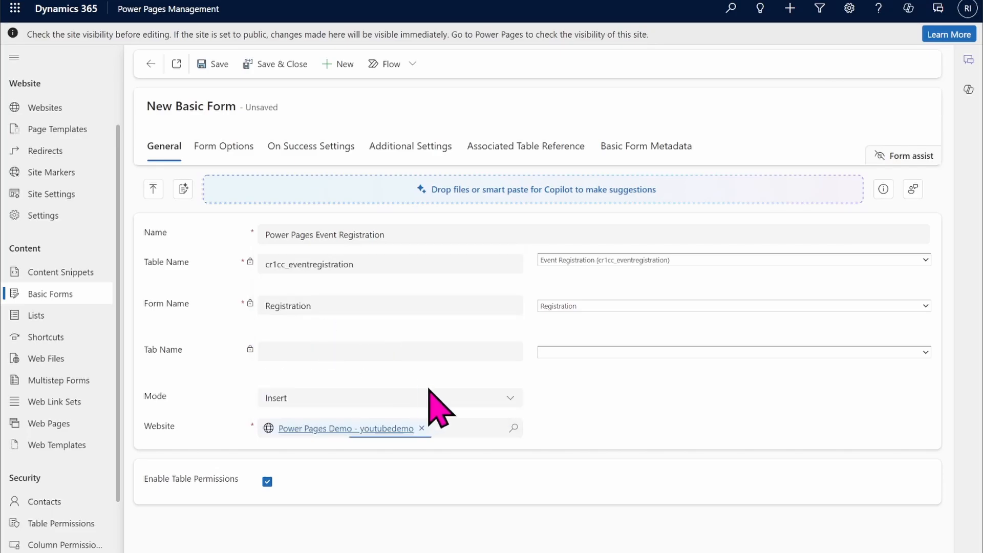
left_click(421, 428)
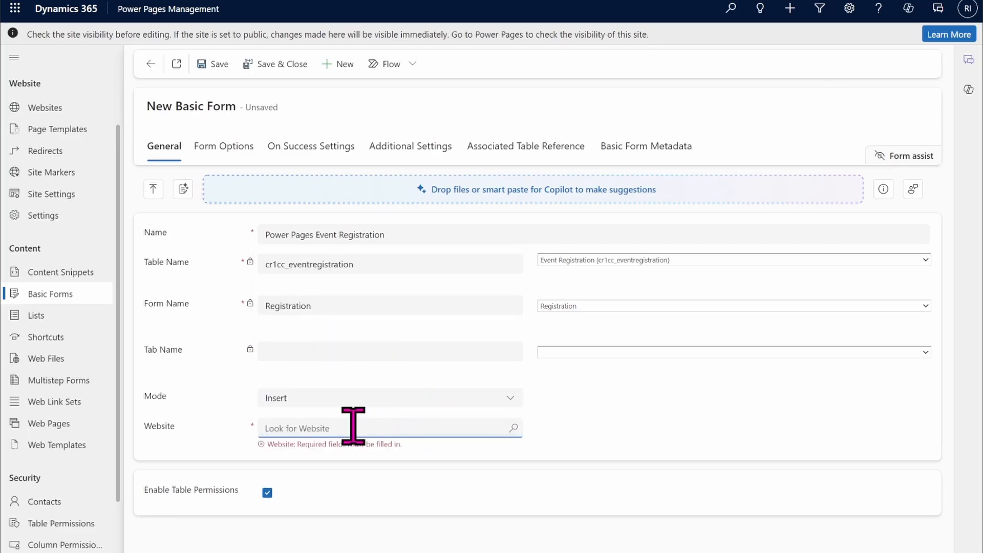
type("po")
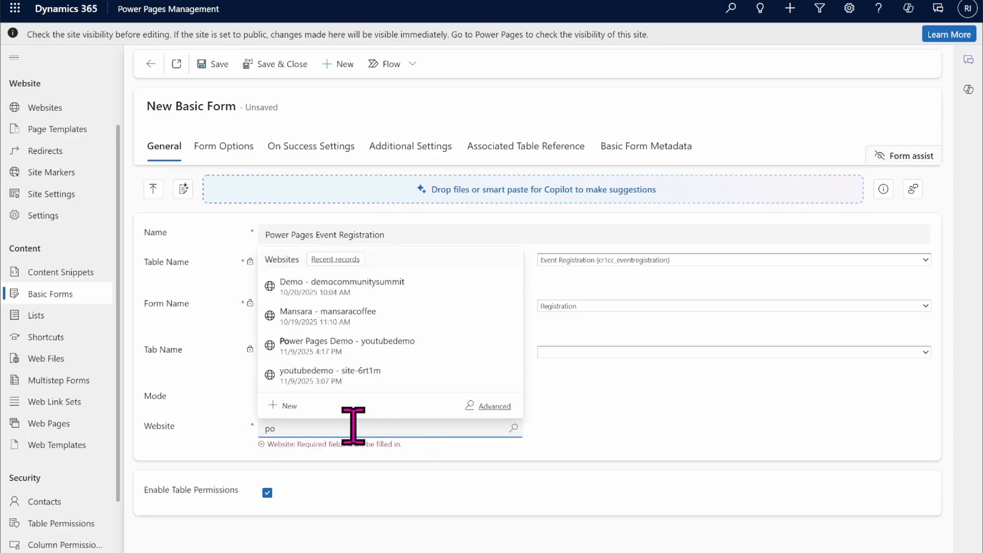
type("we")
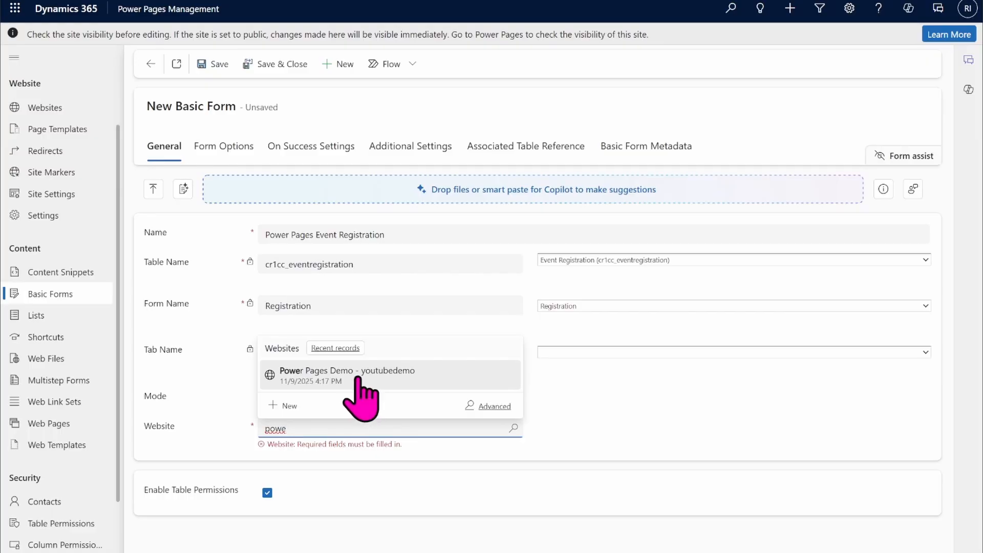
left_click(419, 384)
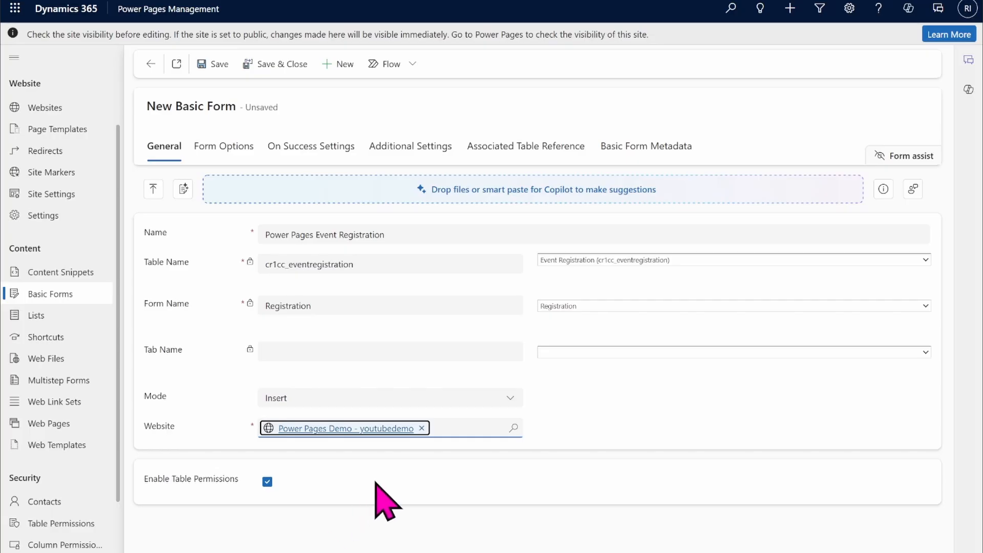
left_click(267, 481)
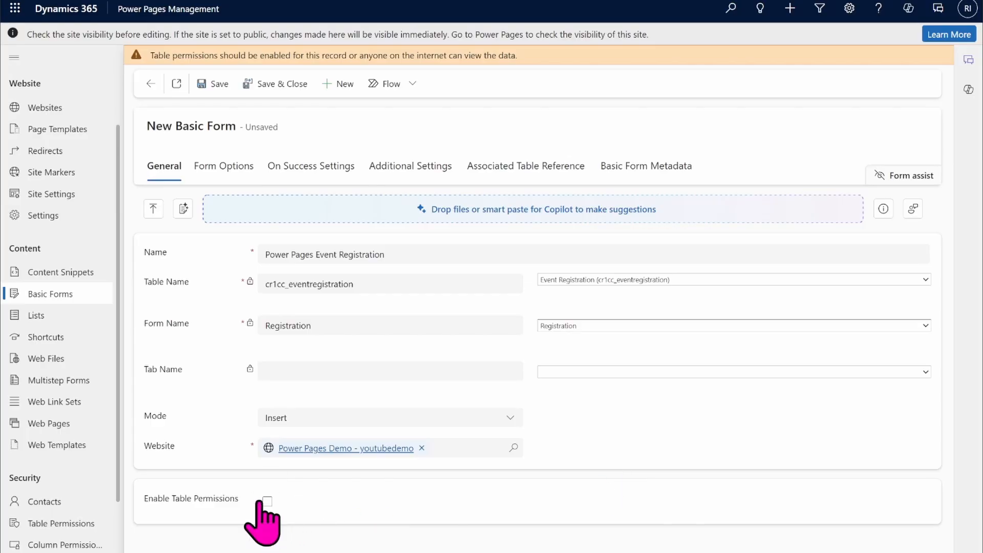
left_click(267, 501)
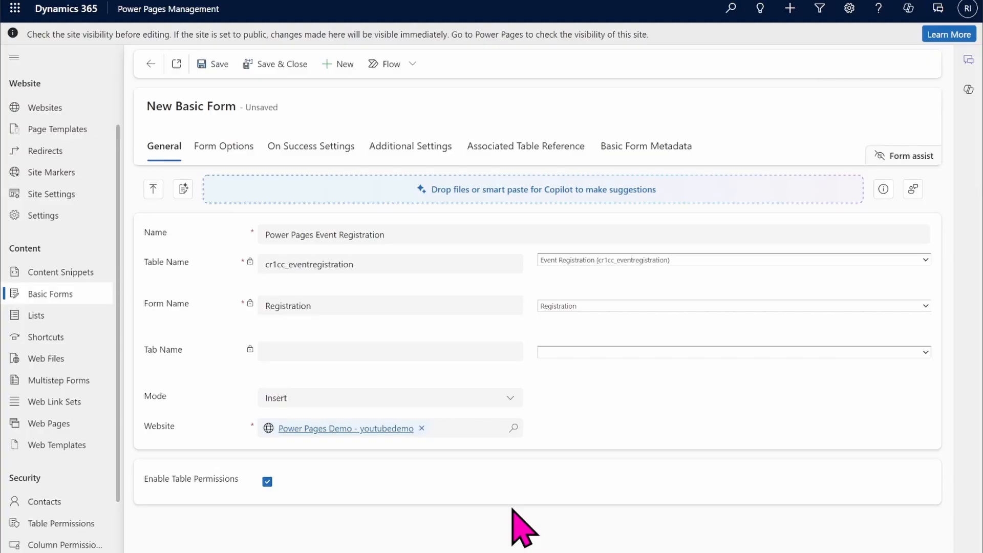
Try the Add Captcha and Show Captcha for Authenticated Users form options, leaving both disabled
left_click(238, 148)
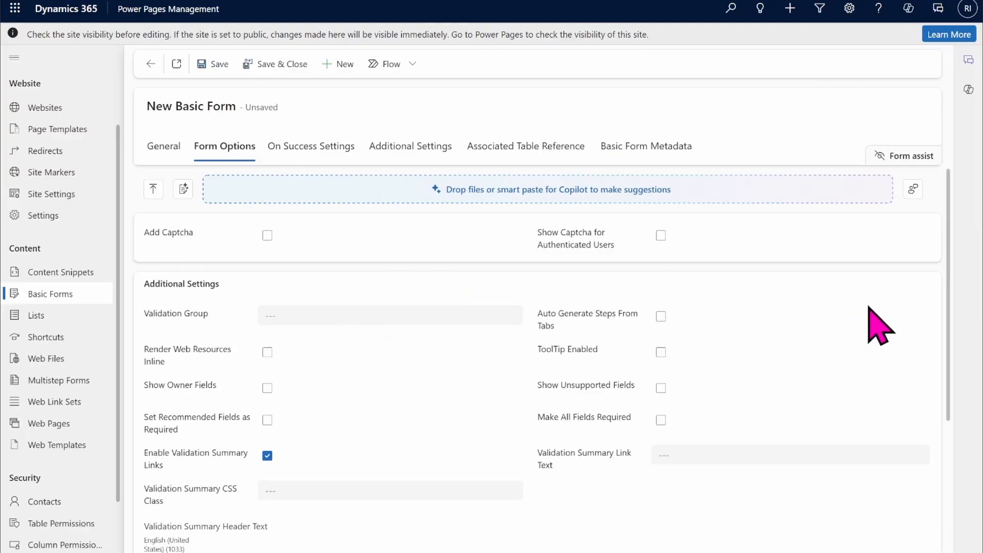
scroll(947, 404, "down", 1)
scroll(947, 404, "up", 1)
left_click(268, 237)
left_click(268, 236)
left_click(661, 235)
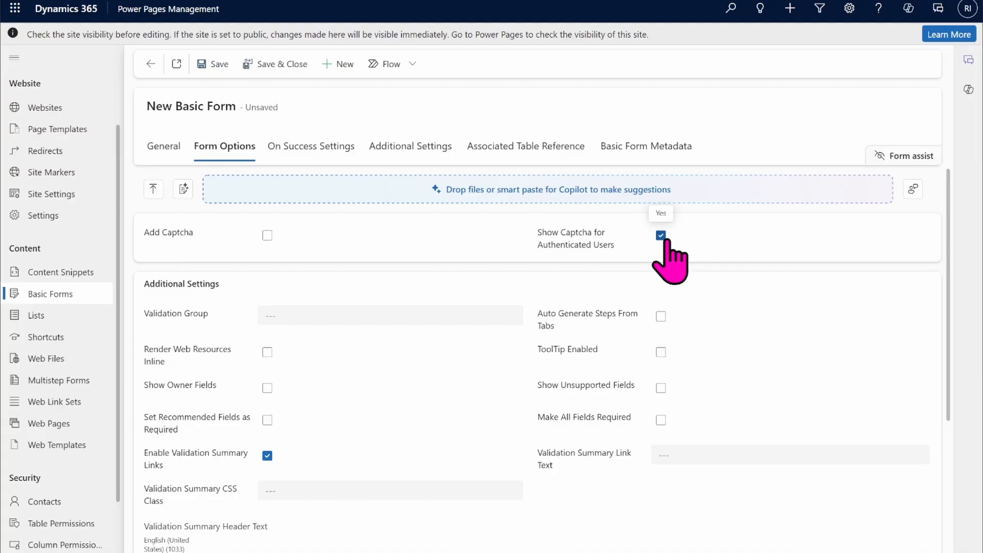
left_click(661, 236)
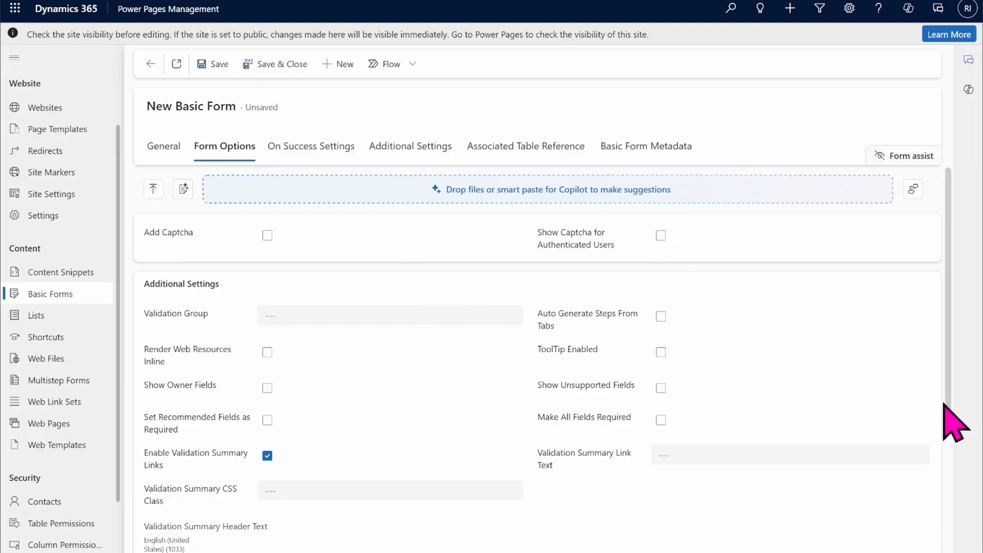
Review the form options' additional settings, including validation summary links, Show Owner Fields, instructions and the record-not-found message
scroll(943, 404, "down", 2)
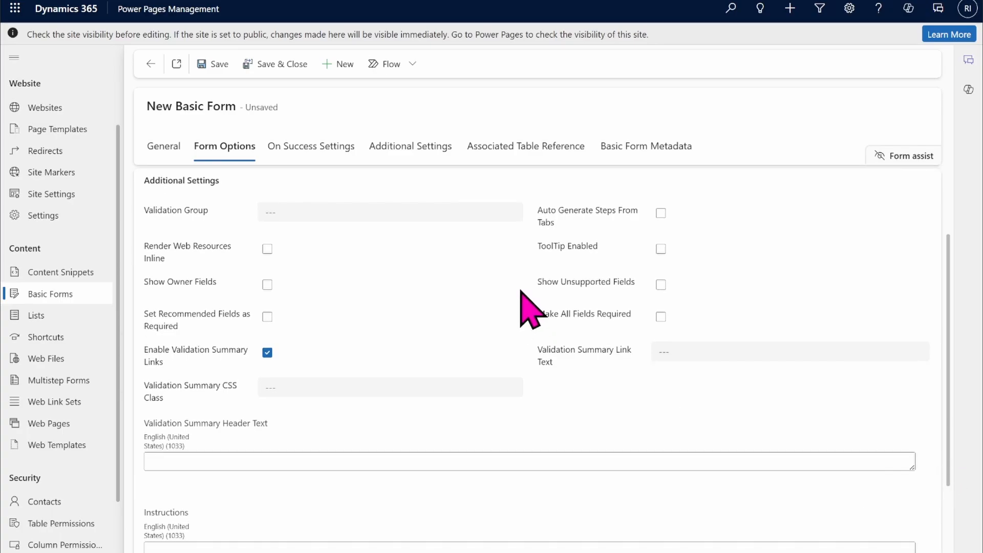
left_click(266, 352)
left_click(266, 353)
triple_click(176, 280)
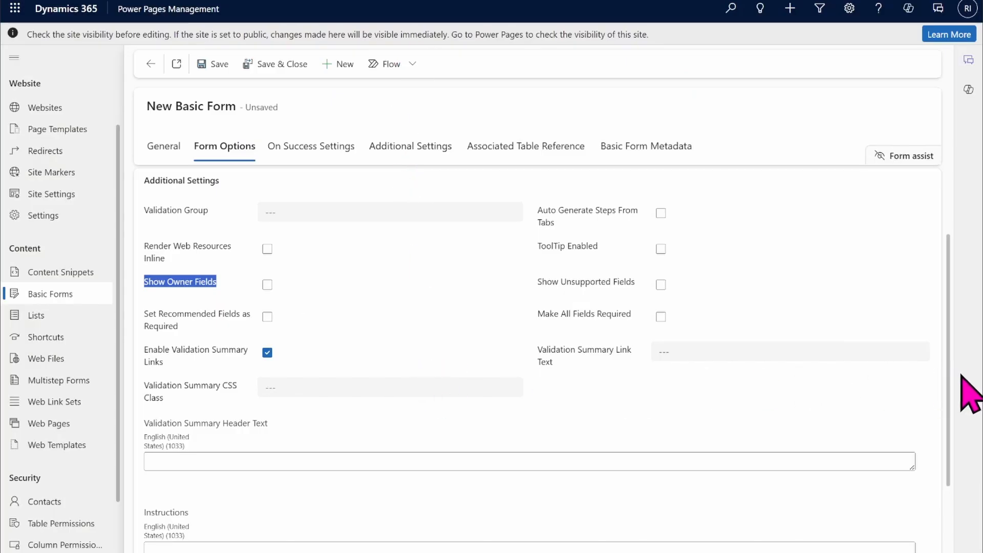
left_click_drag(954, 388, 952, 324)
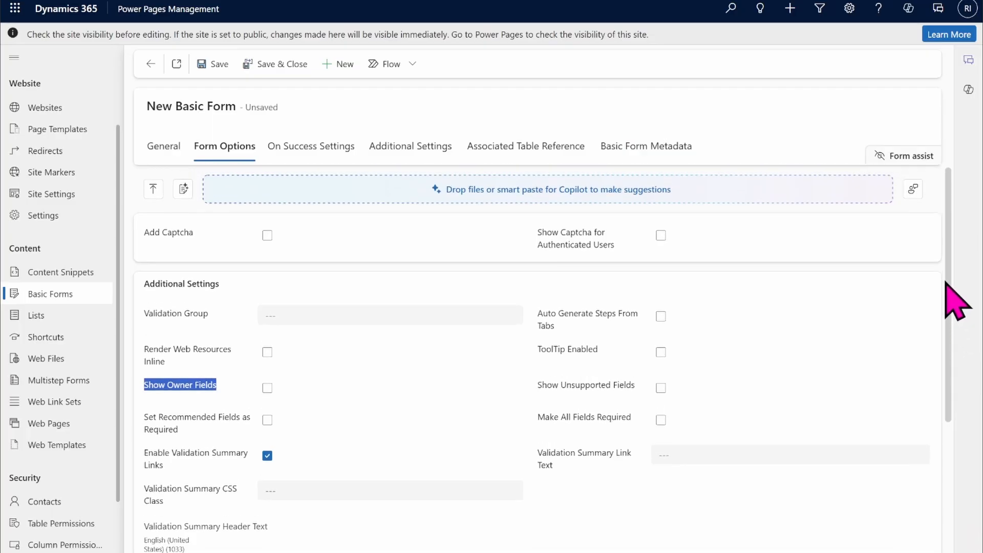
scroll(951, 359, "down", 2)
scroll(946, 460, "down", 4)
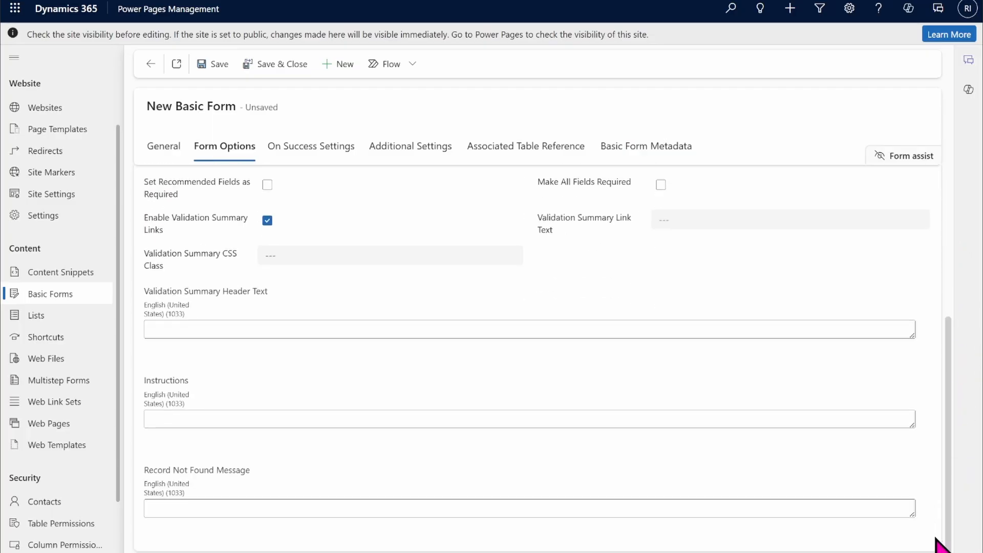
scroll(950, 307, "up", 7)
Explore the Redirect settings for On Success and set it back to Display Success Message
left_click(330, 146)
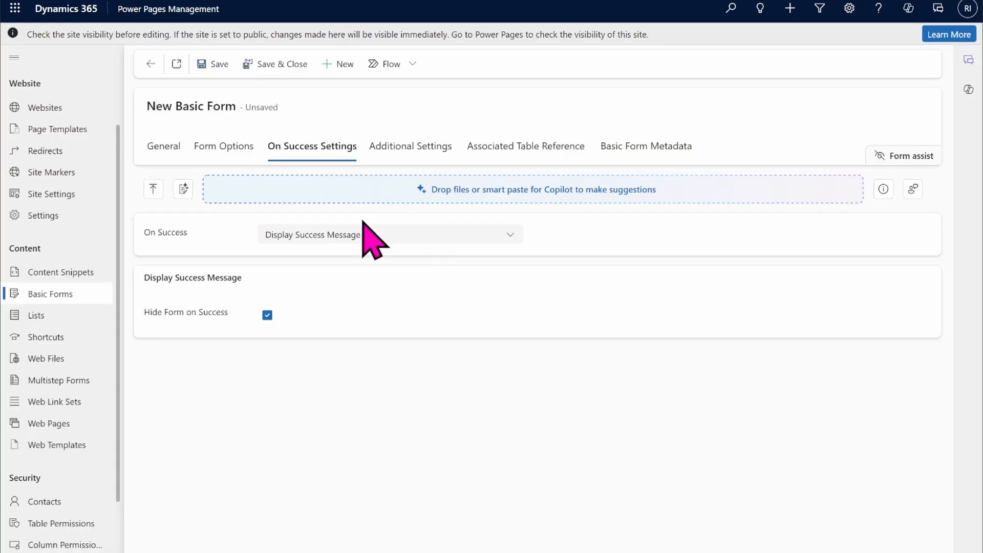
left_click(343, 236)
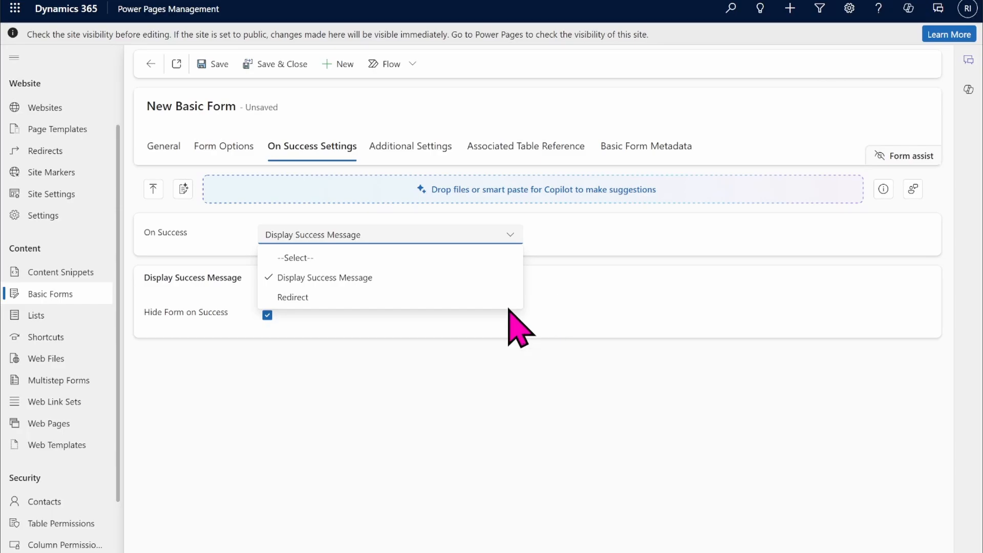
left_click(328, 297)
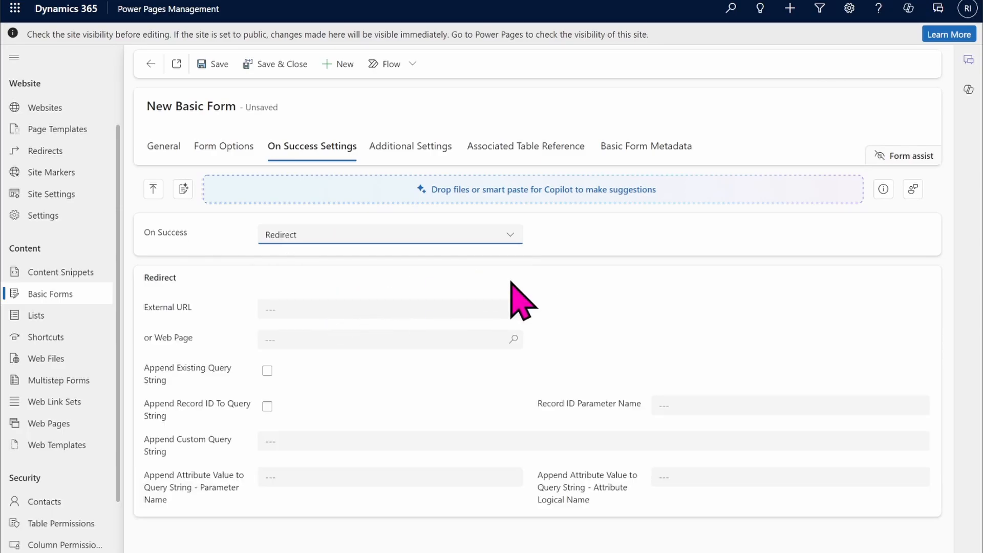
left_click(335, 313)
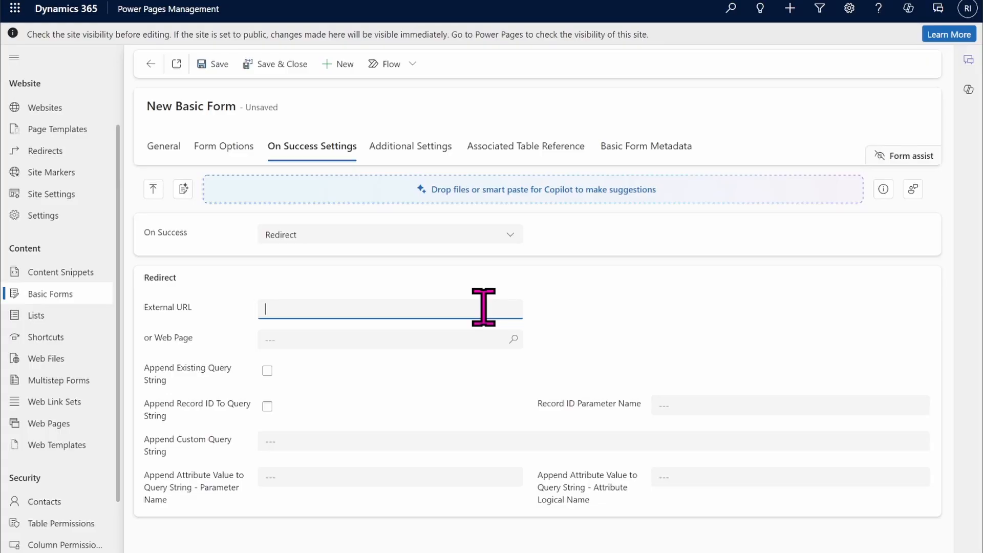
left_click(509, 341)
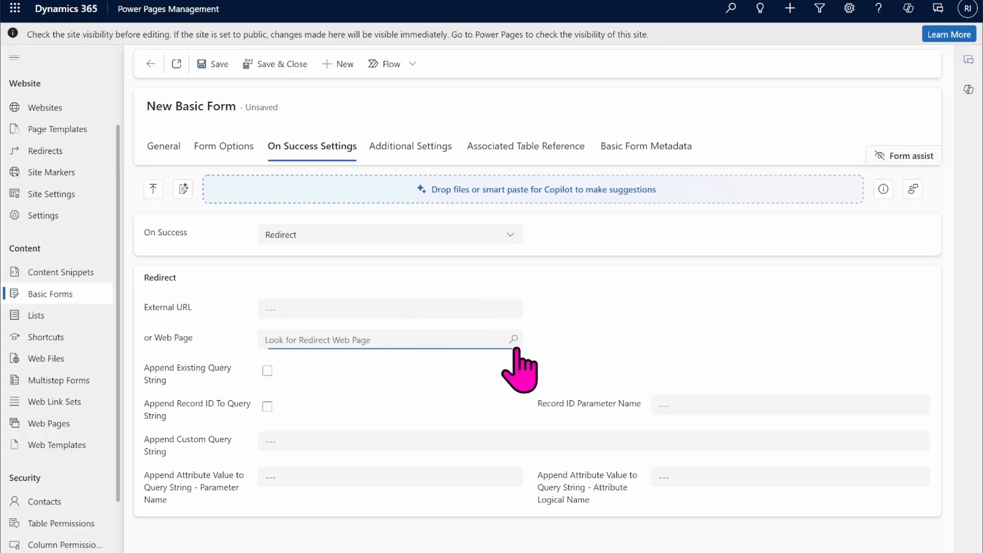
left_click(581, 324)
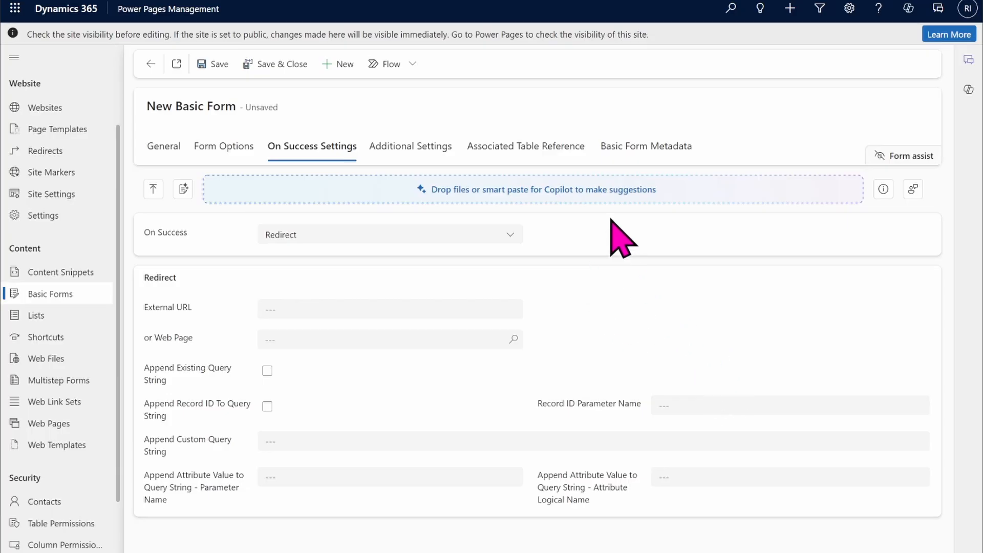
left_click(414, 236)
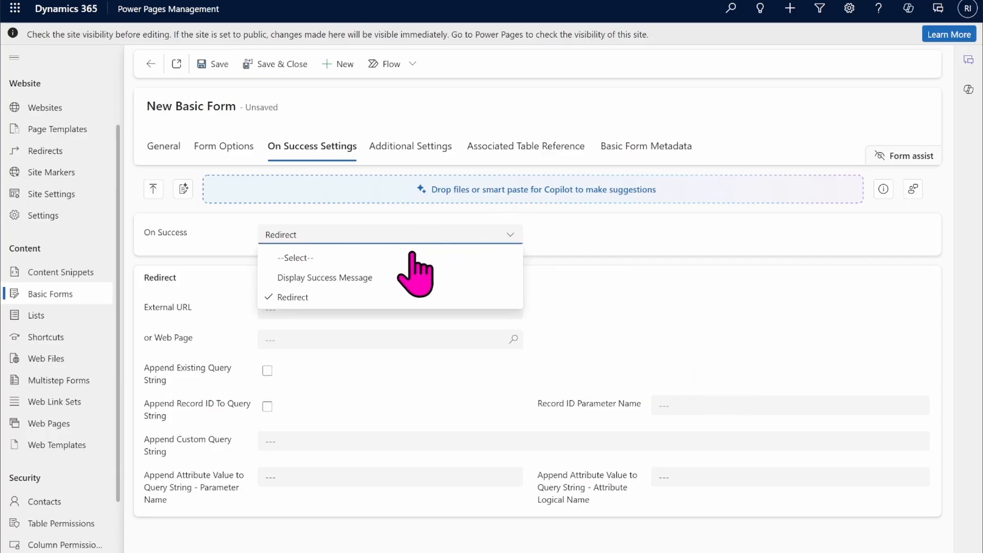
left_click(362, 277)
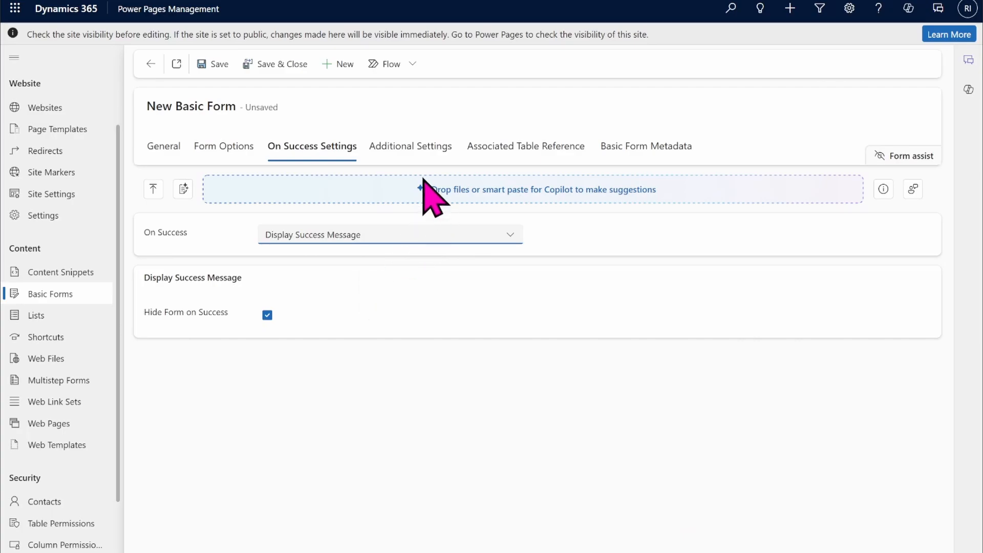
Look through the basic form's additional settings, associated table reference and form metadata sections
left_click(407, 149)
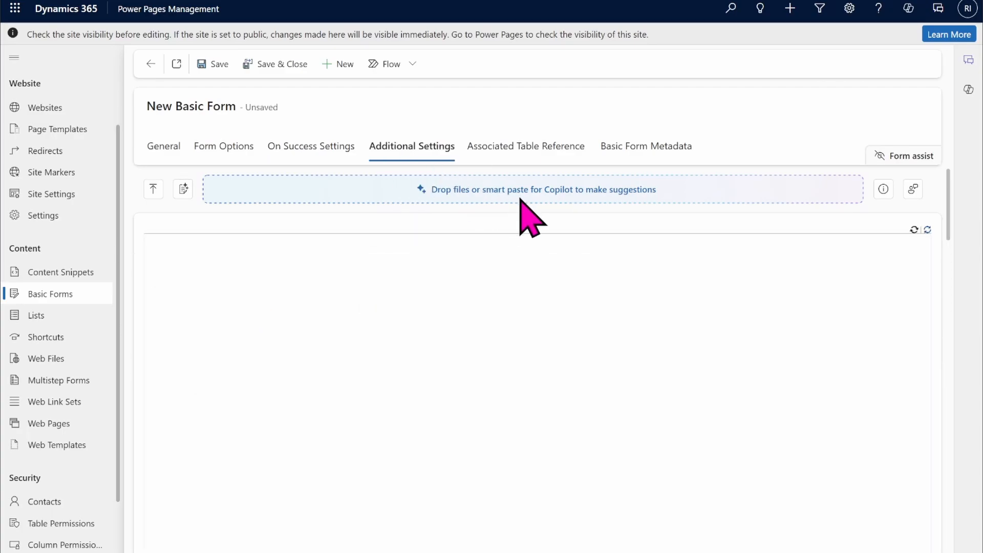
left_click(527, 149)
left_click(683, 148)
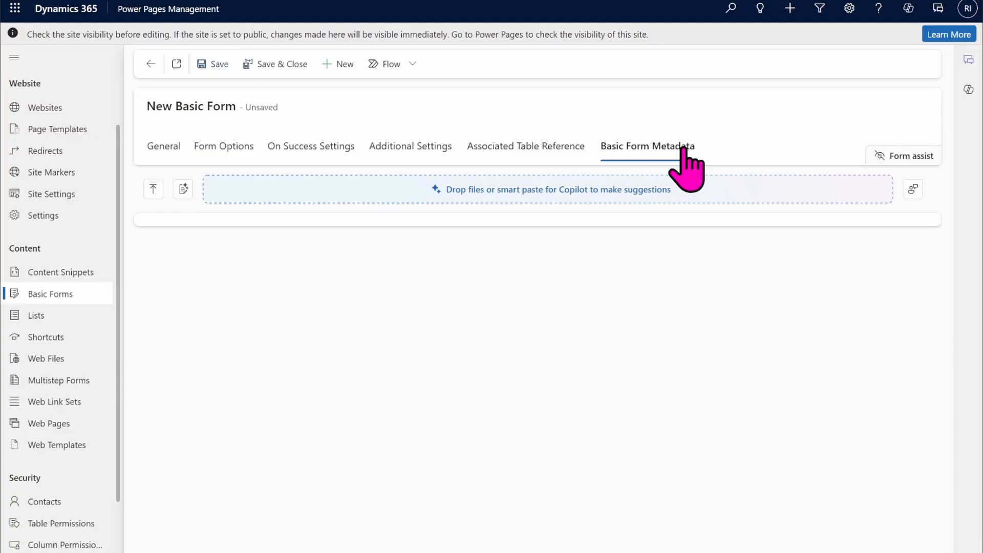
Save the basic form record for the Event Registration table under the name Event Demo
left_click(169, 149)
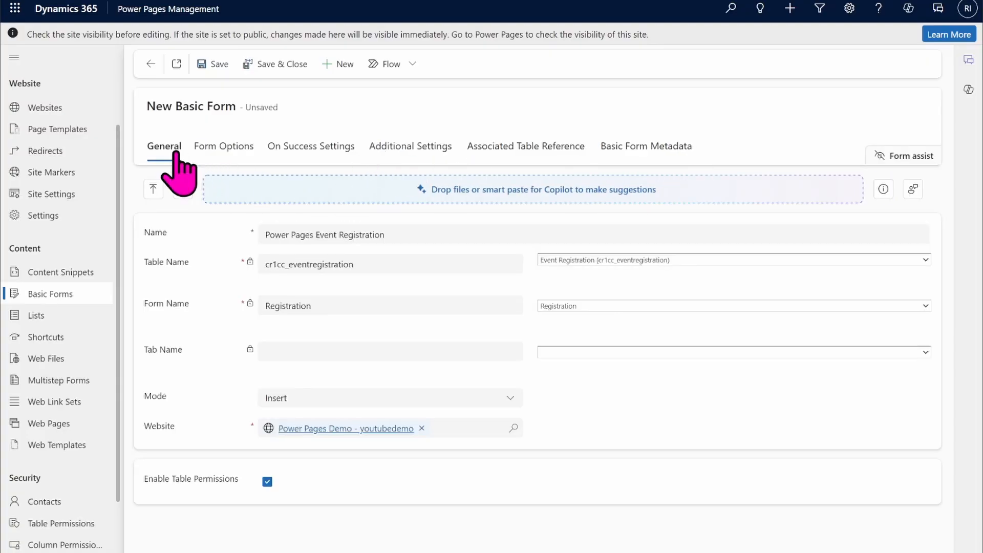
left_click(213, 64)
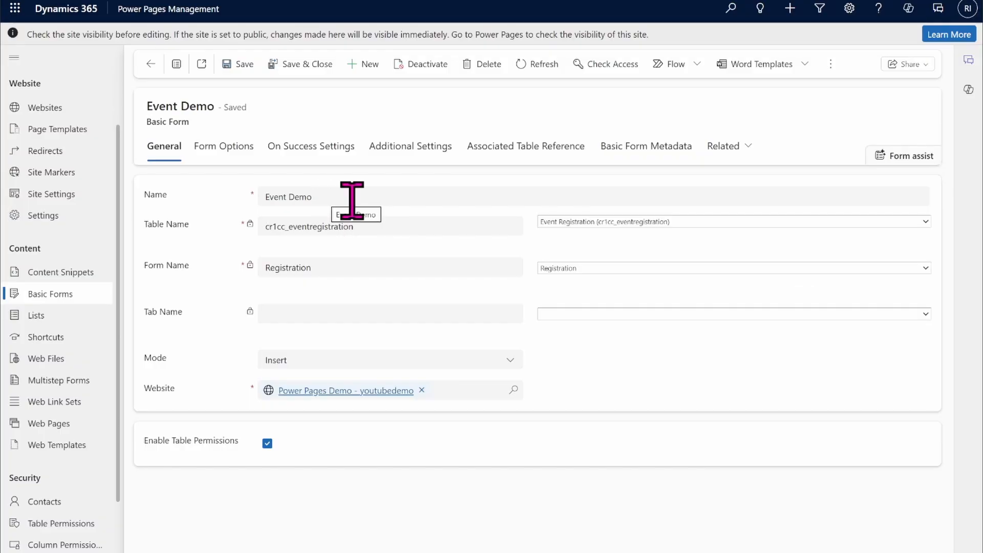
left_click(347, 196)
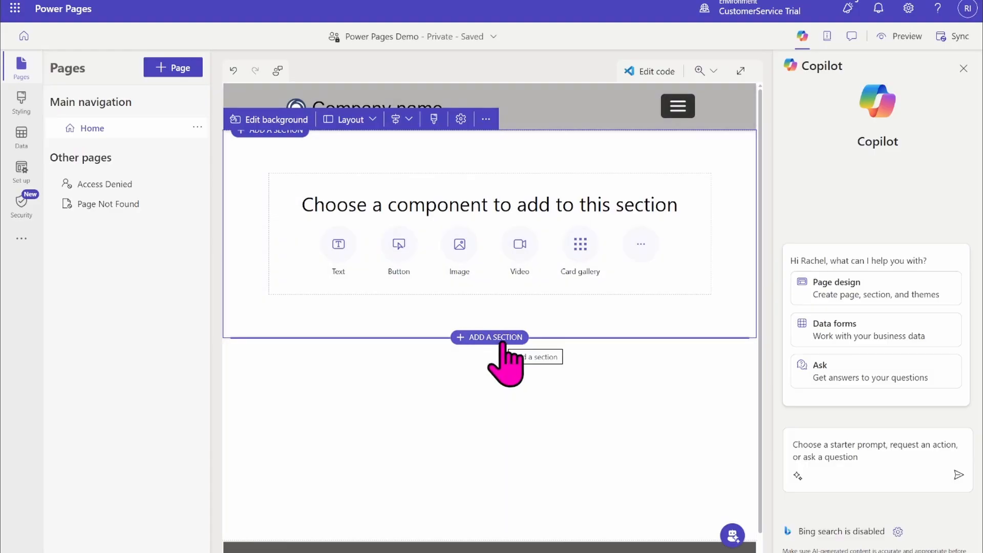
In the Power Pages design studio, try one- and two-column layouts on an added Home page section and delete that section
left_click(501, 339)
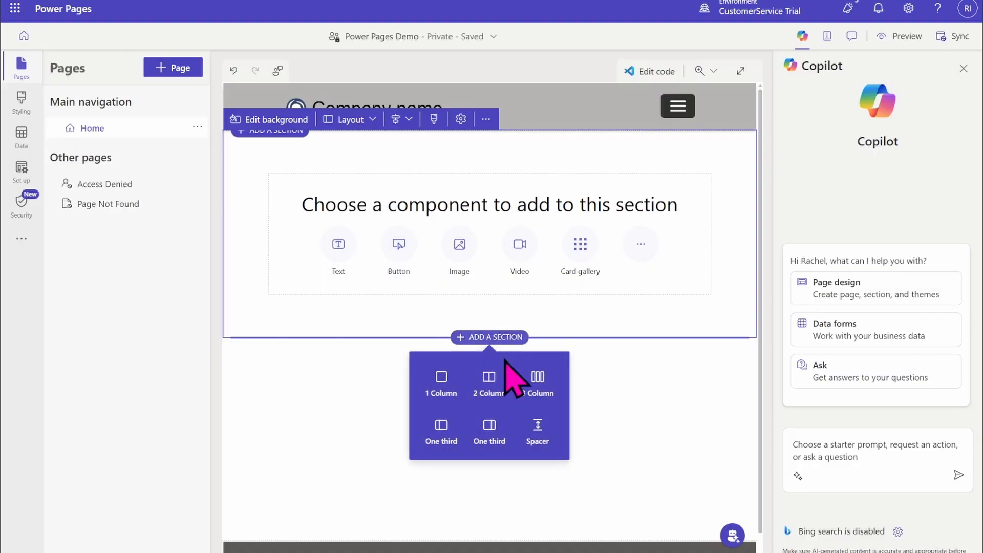
left_click(439, 396)
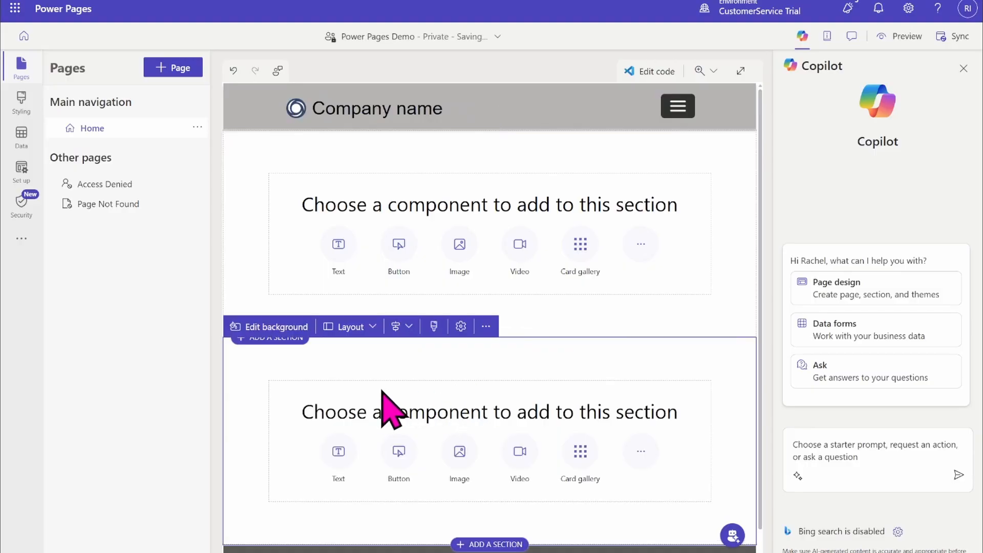
left_click(348, 328)
left_click(332, 357)
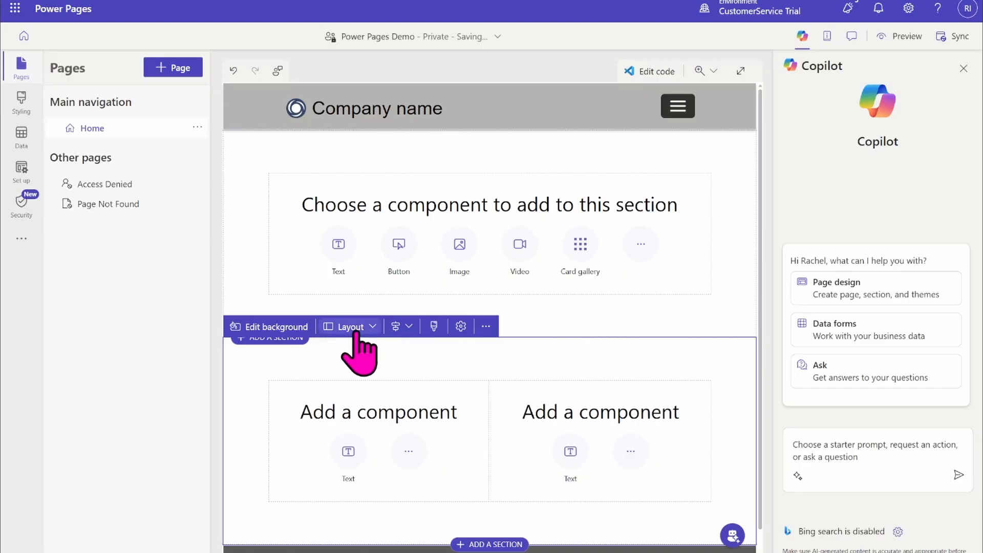
left_click(352, 328)
left_click(350, 355)
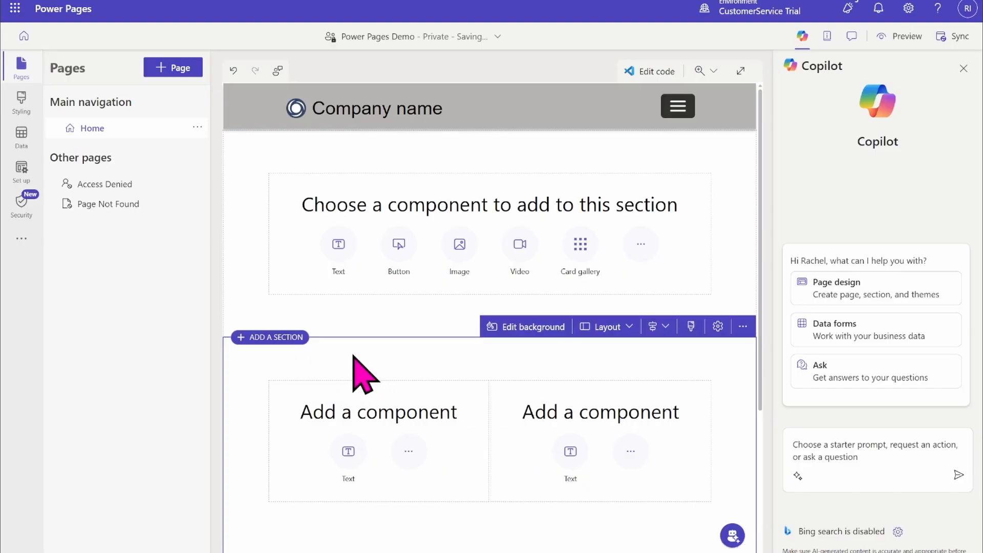
left_click(594, 328)
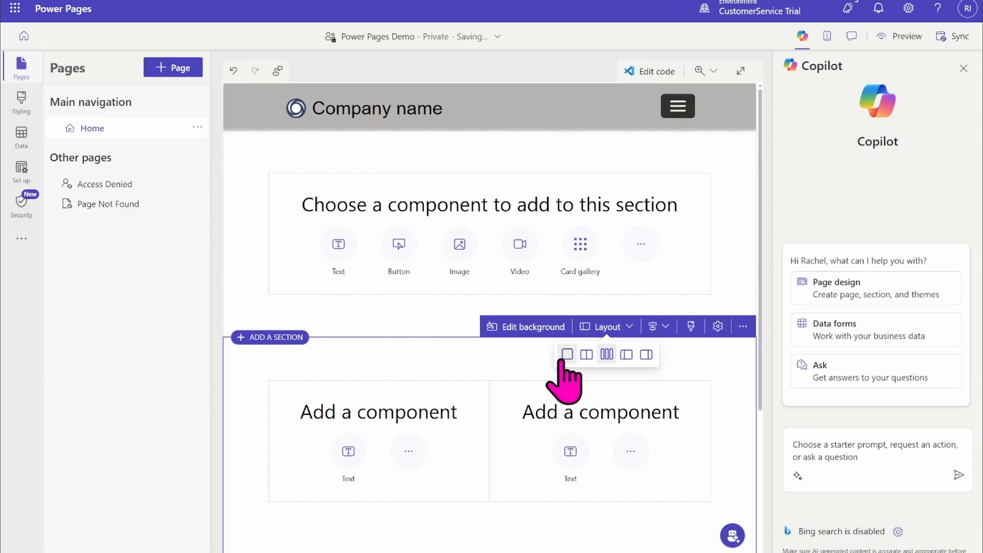
left_click(566, 354)
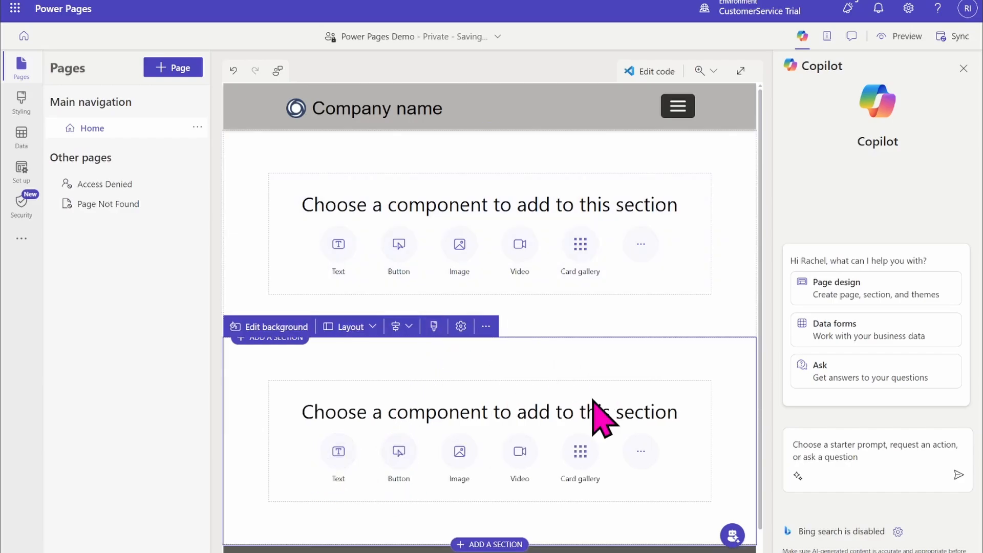
left_click(484, 326)
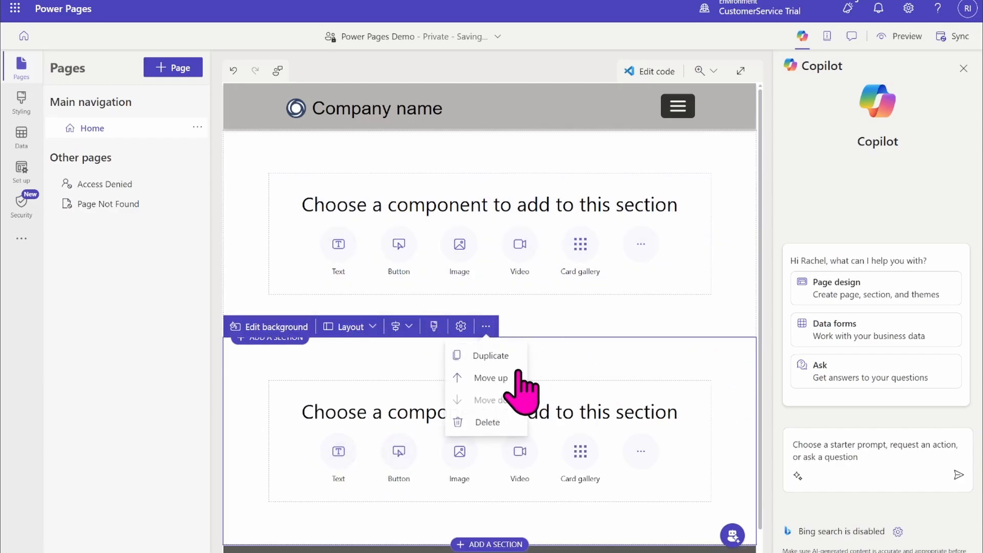
left_click(486, 422)
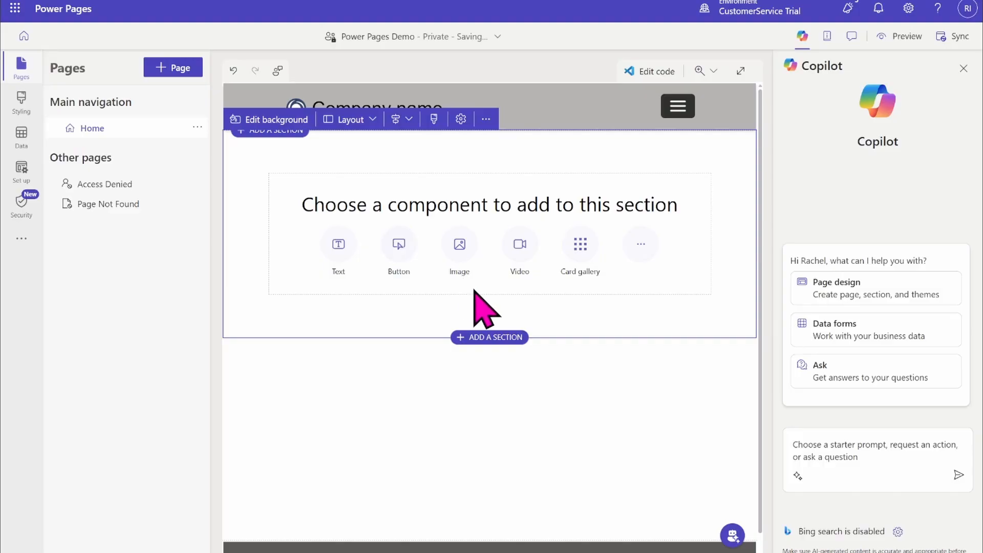
Add the existing Event Demo form to the empty Home page section and sync the site configuration
left_click(638, 247)
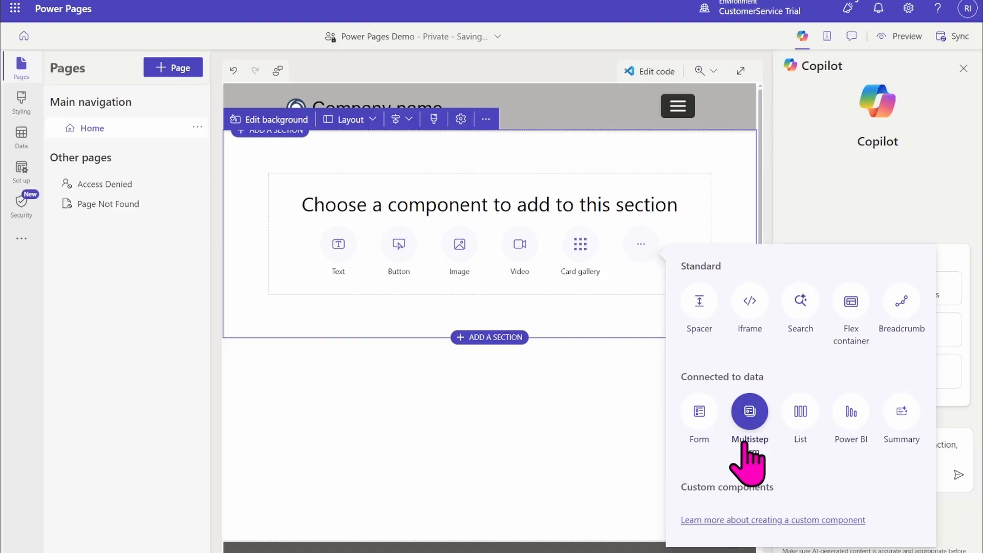
left_click(710, 424)
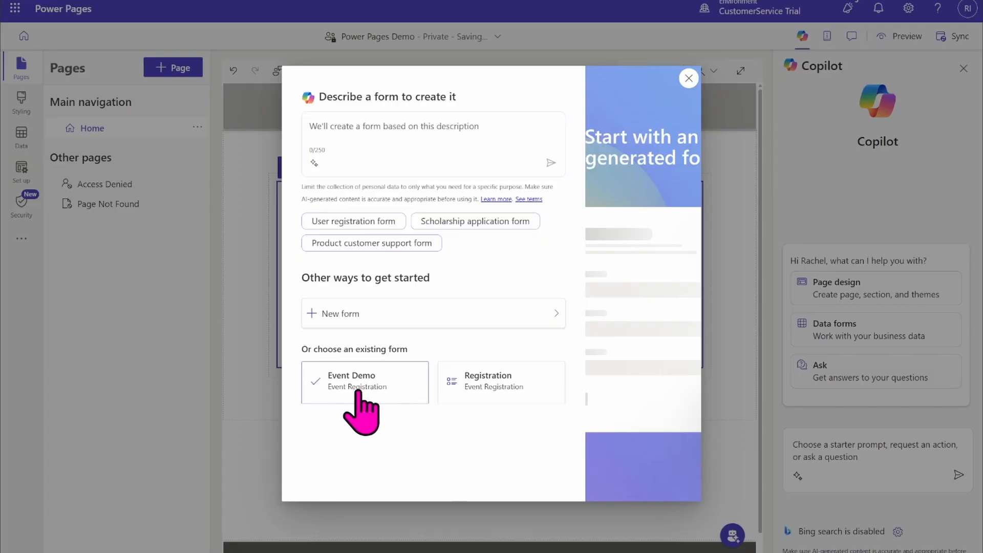
left_click(358, 385)
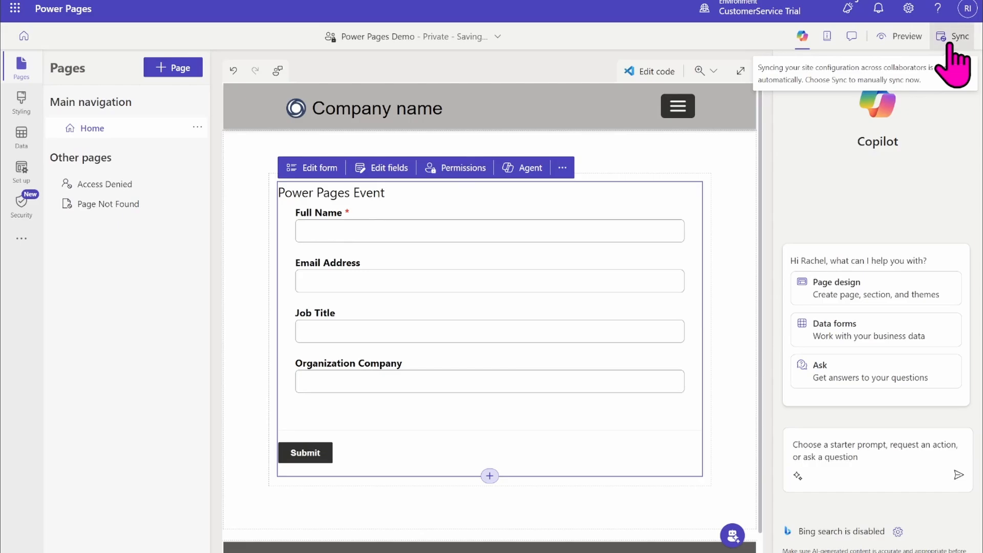
left_click(947, 45)
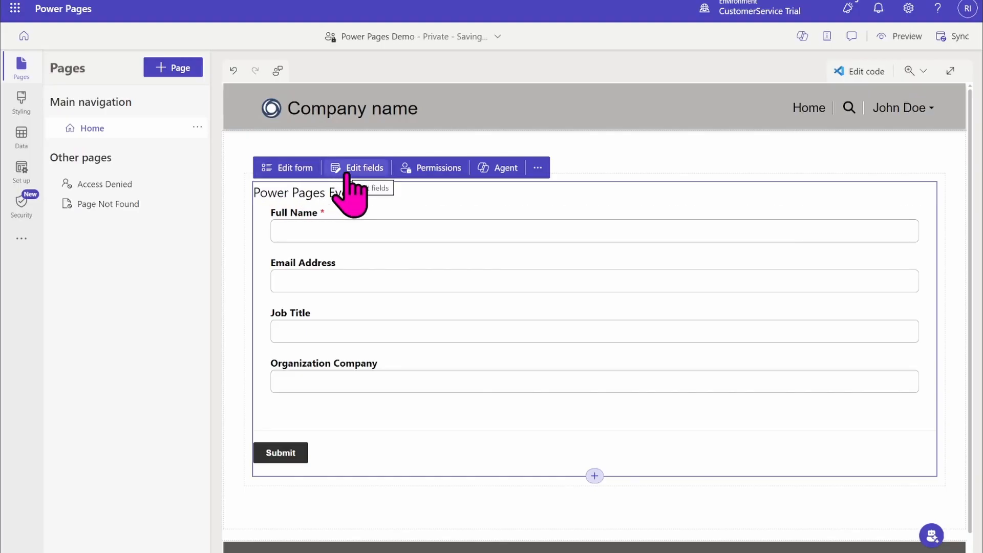
Edit the placed form's settings so that submitting it displays a message
left_click(300, 171)
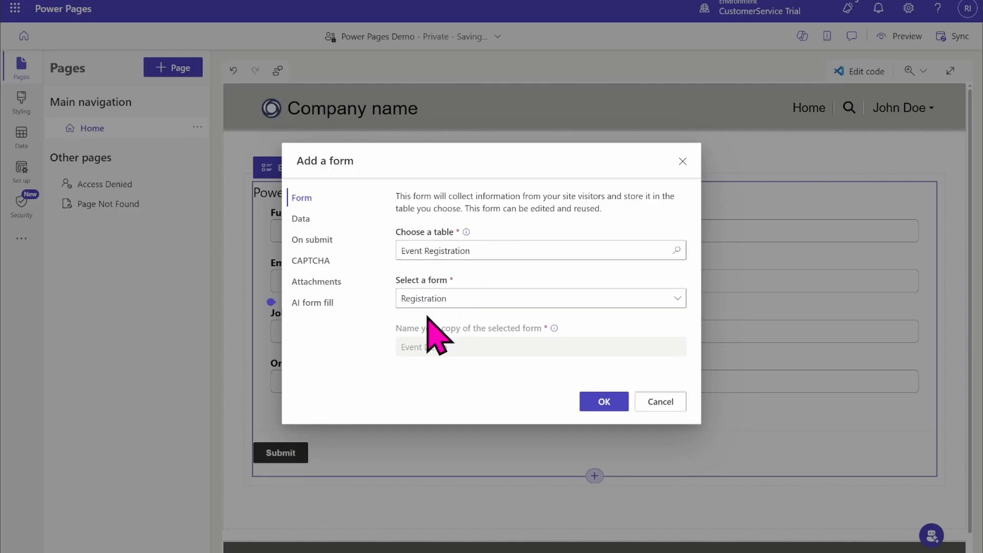
left_click(309, 219)
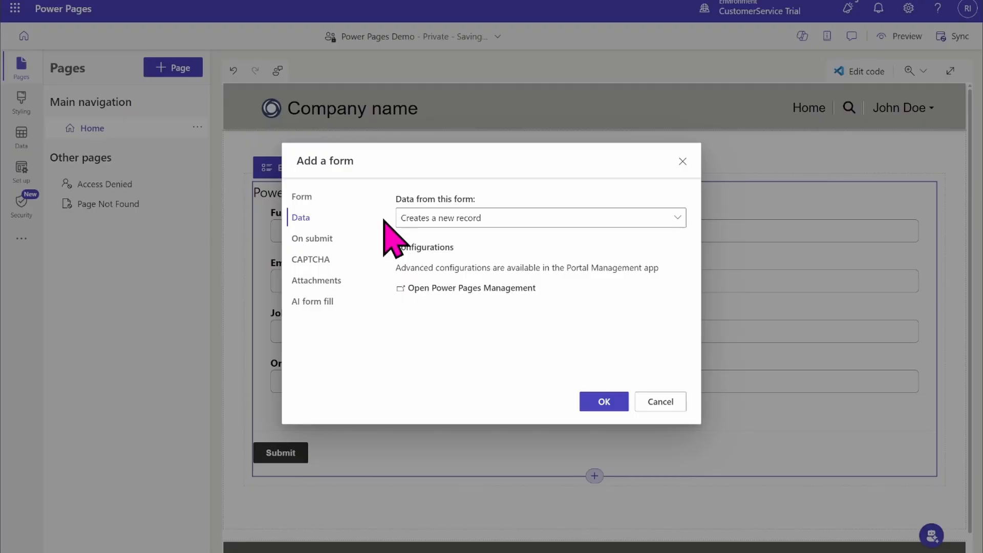
left_click(312, 240)
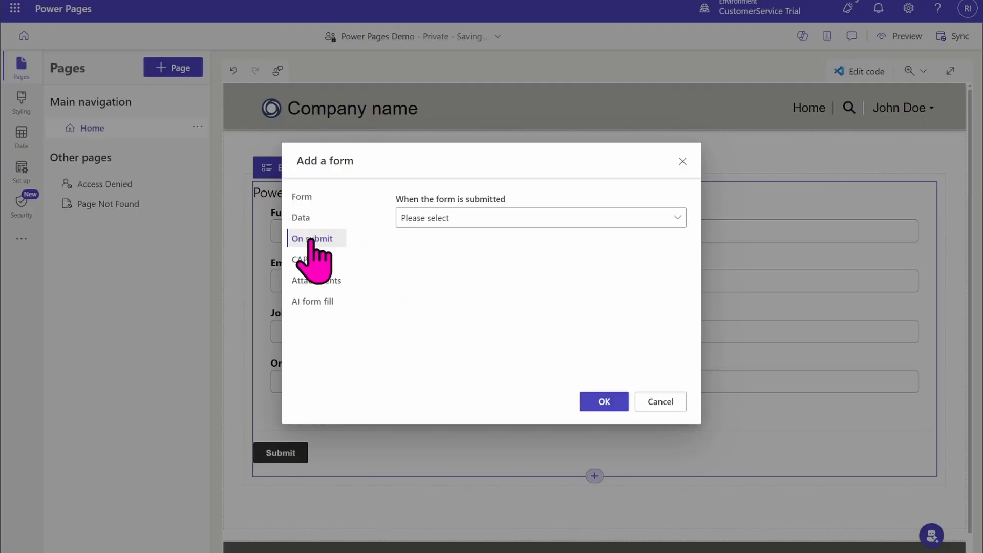
left_click(448, 220)
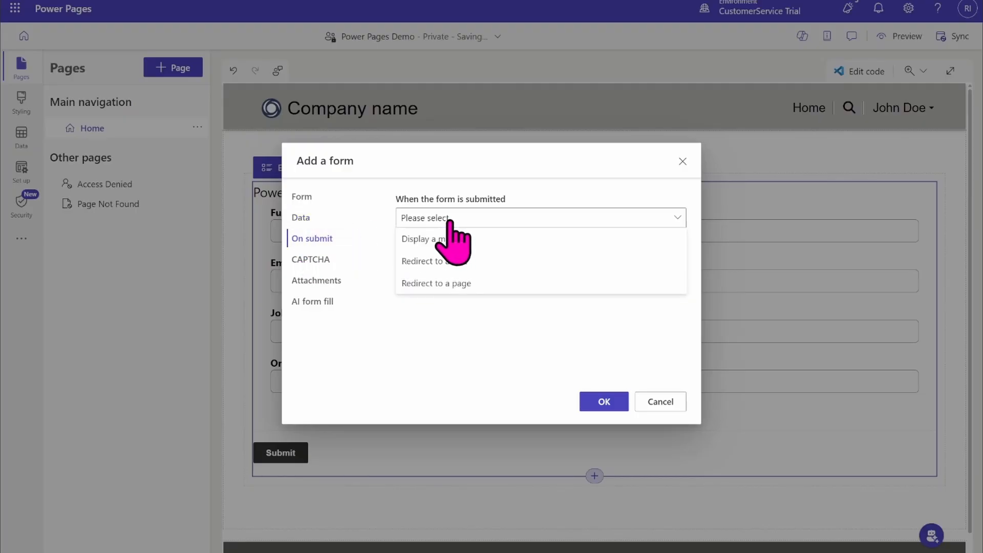
left_click(465, 240)
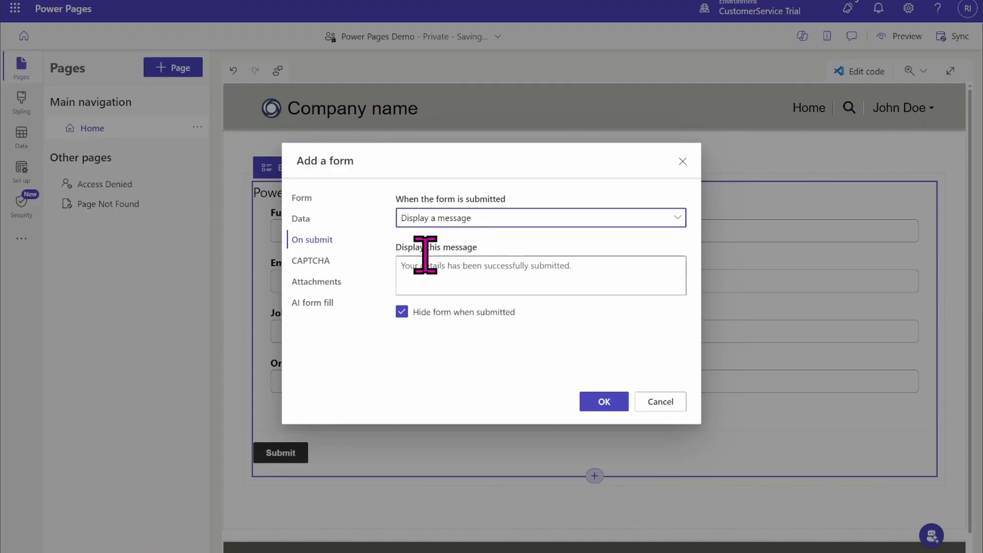
Look through the form's CAPTCHA, Attachments and AI form fill settings and close the form settings
left_click(317, 266)
left_click(418, 216)
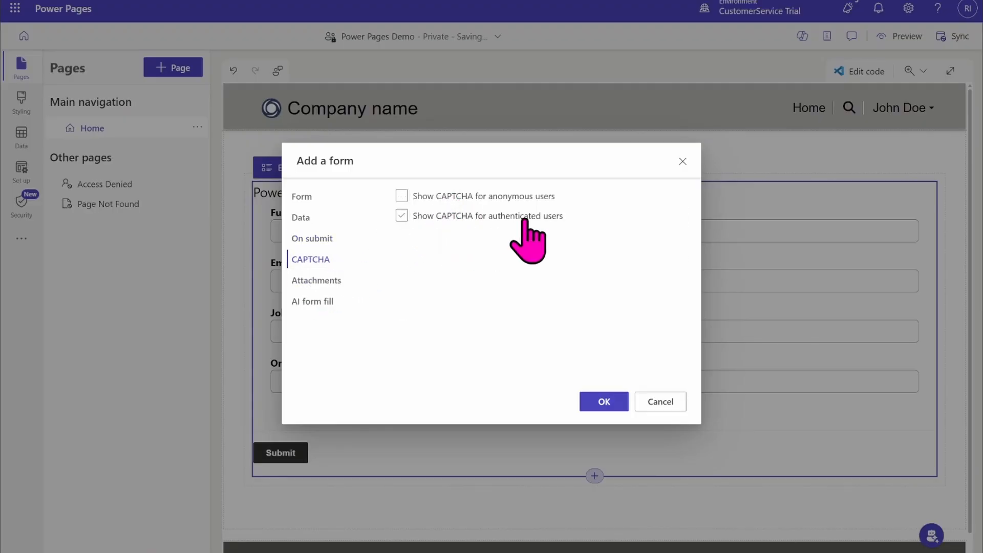
left_click(327, 280)
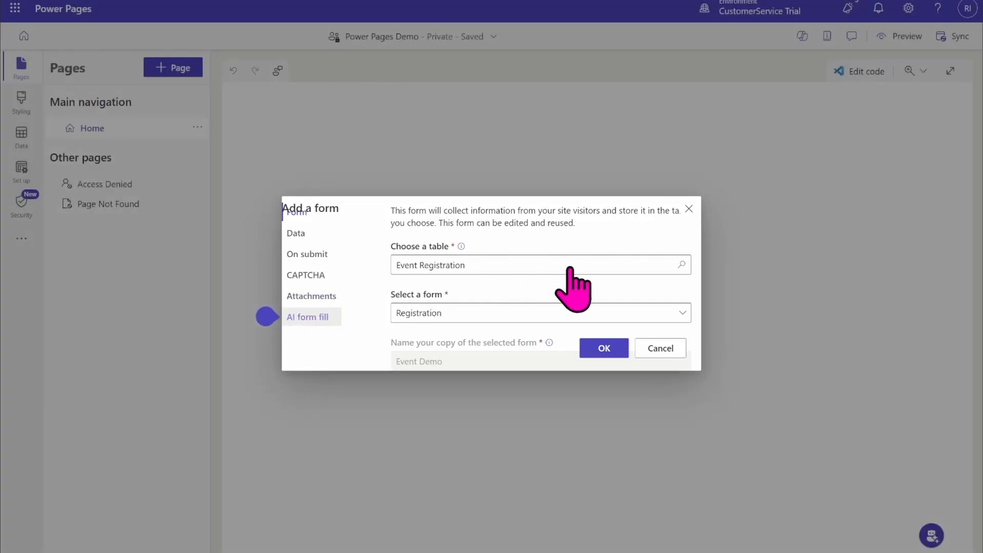
left_click(310, 317)
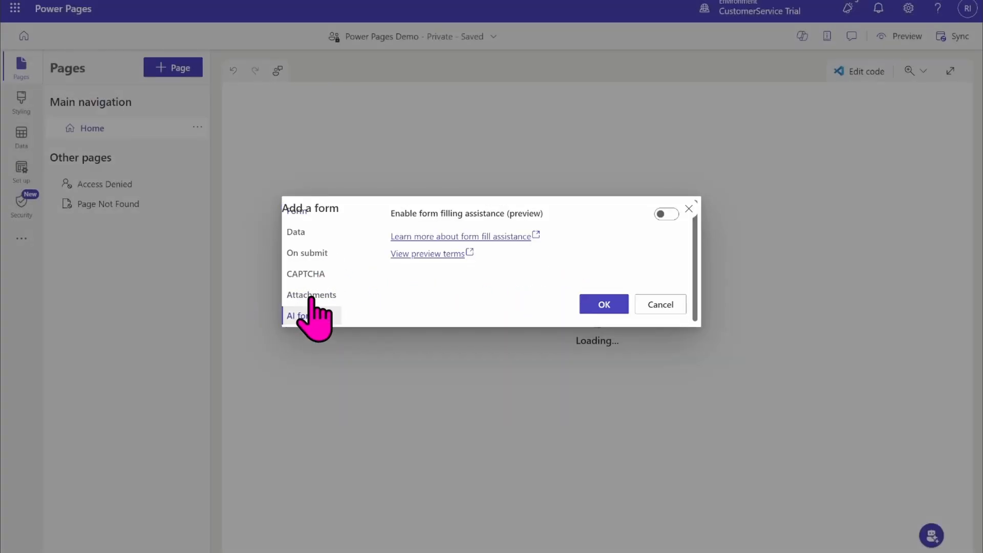
left_click(311, 296)
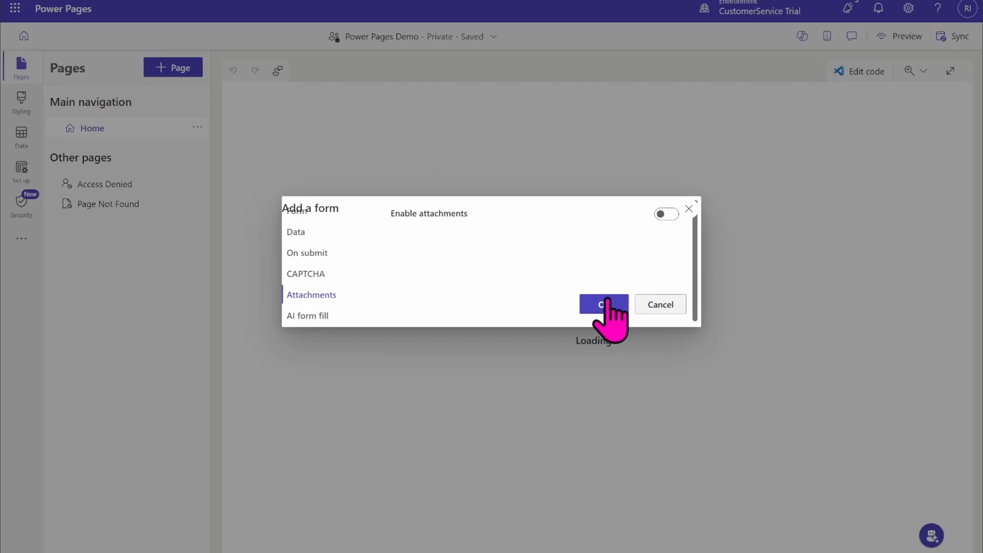
left_click(689, 208)
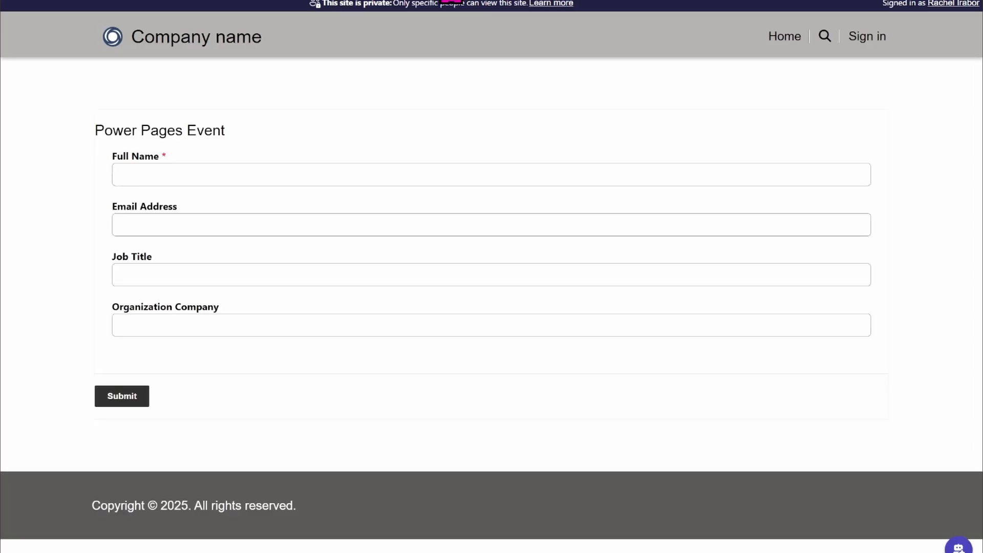
Check the form on the previewed site, and review its data, on-submit, attachments and AI form fill settings back in the design studio
left_click(156, 174)
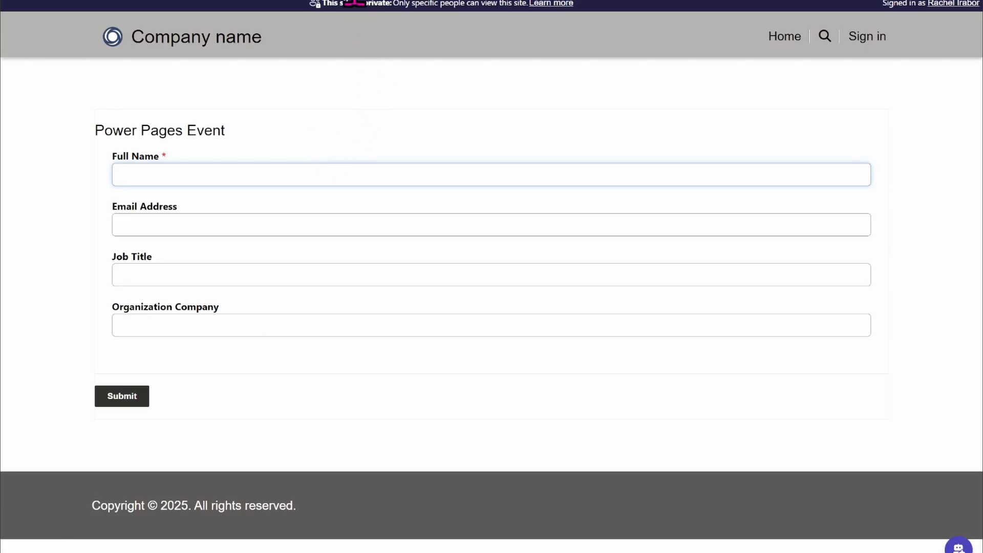
left_click(317, 1)
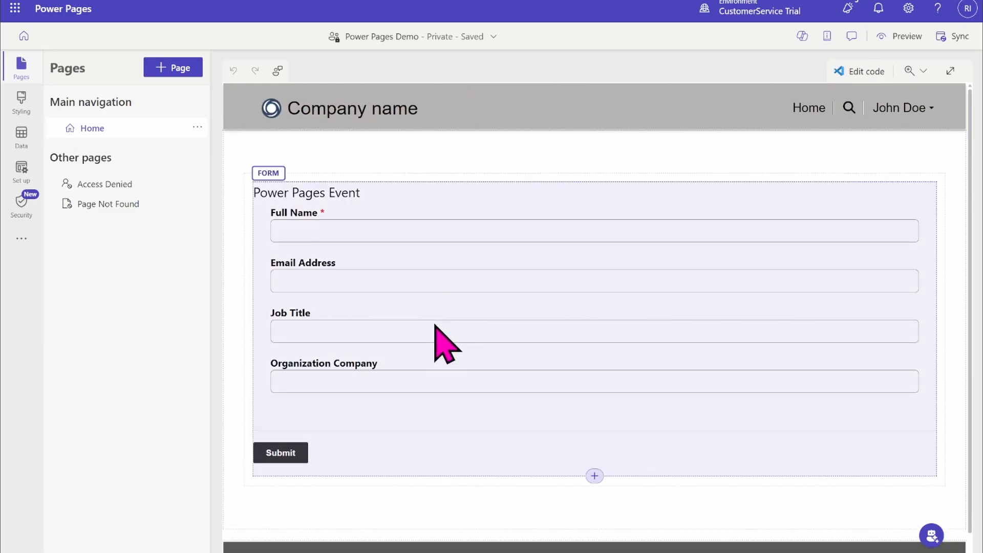
left_click(441, 341)
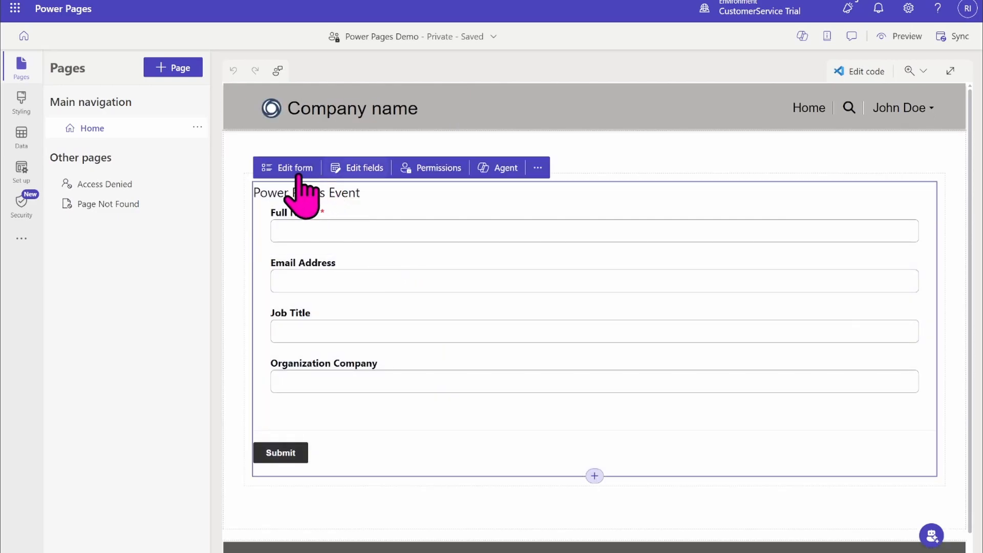
left_click(298, 177)
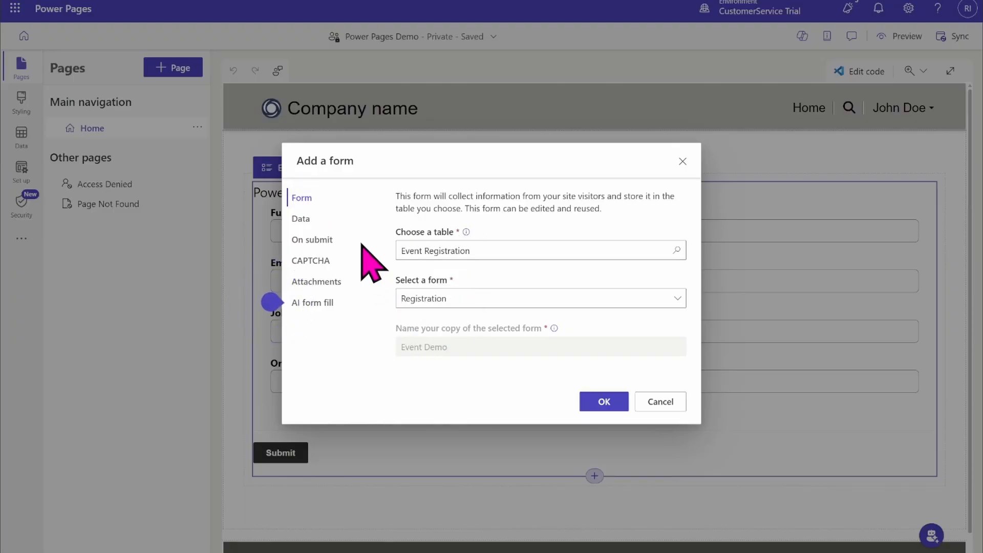
left_click(302, 218)
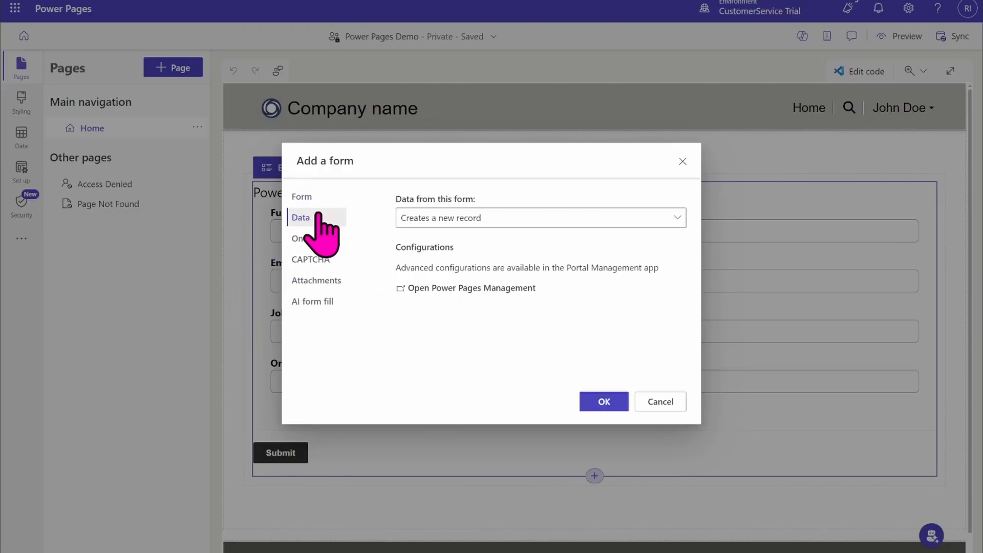
left_click(313, 238)
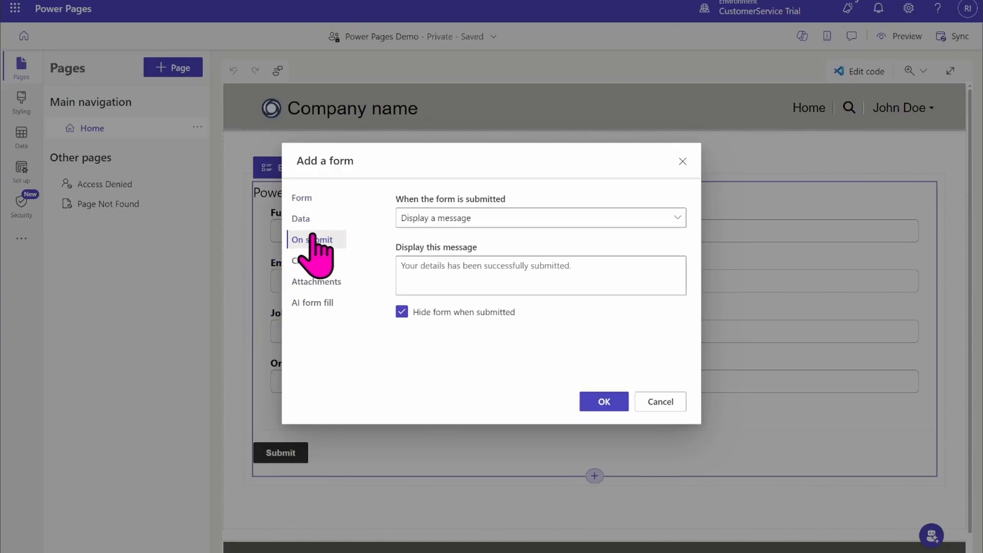
left_click(313, 259)
left_click(323, 278)
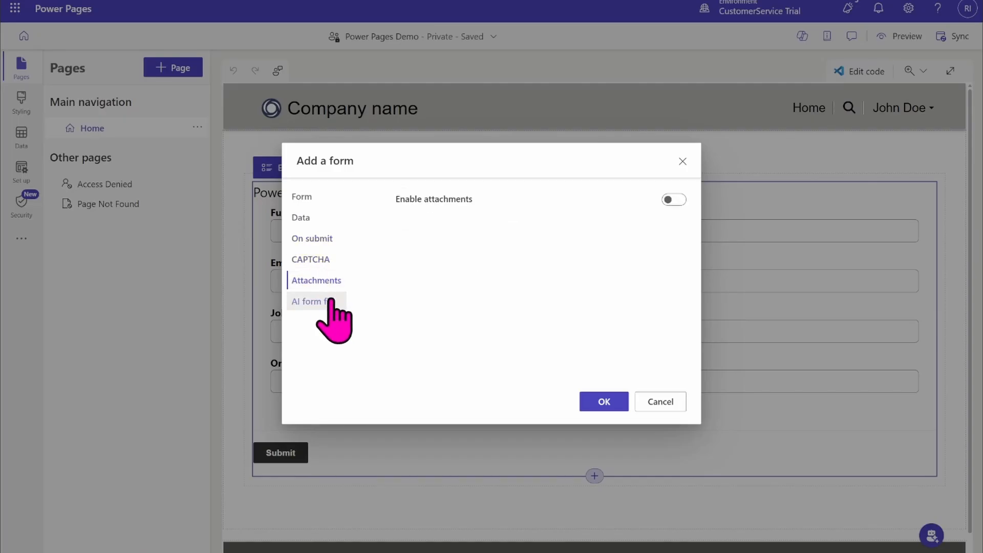
left_click(312, 302)
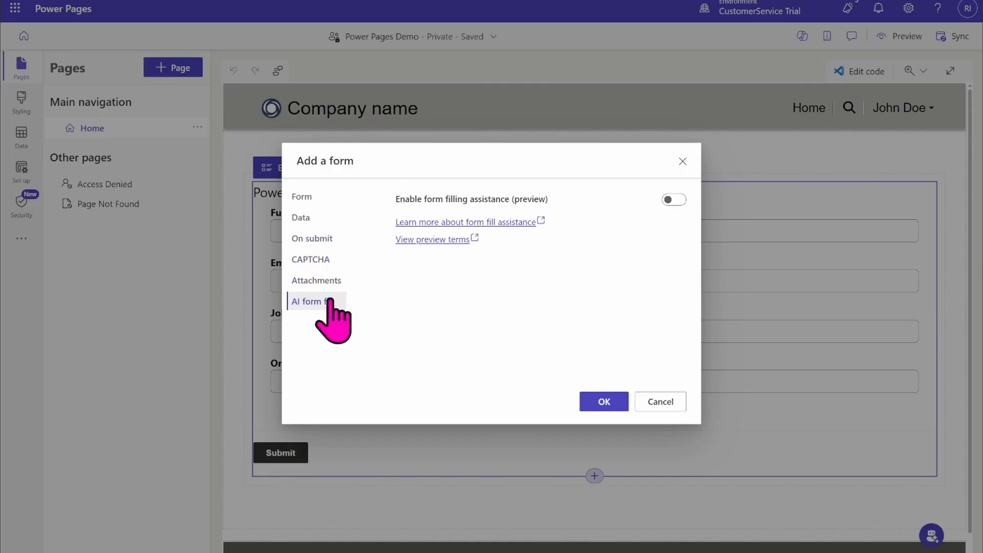
left_click(682, 162)
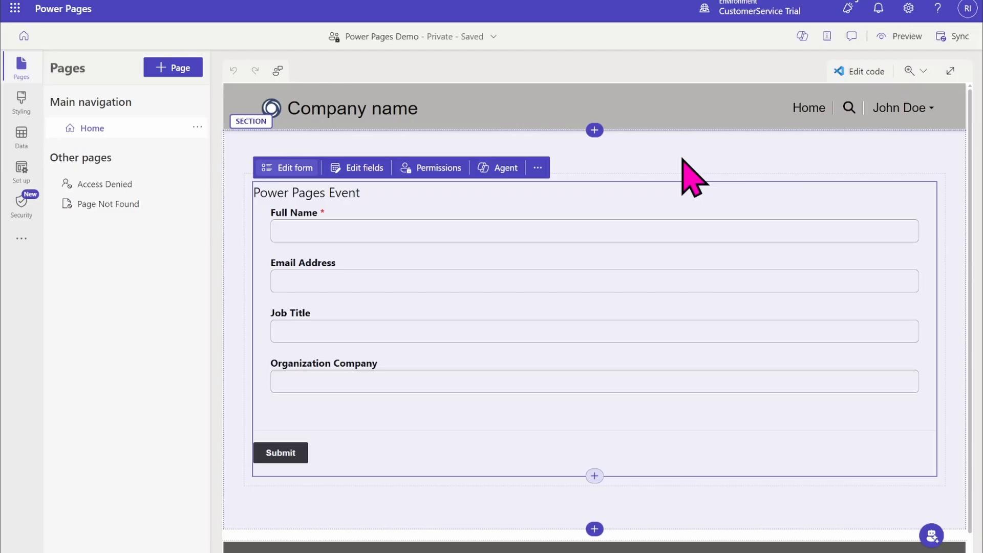